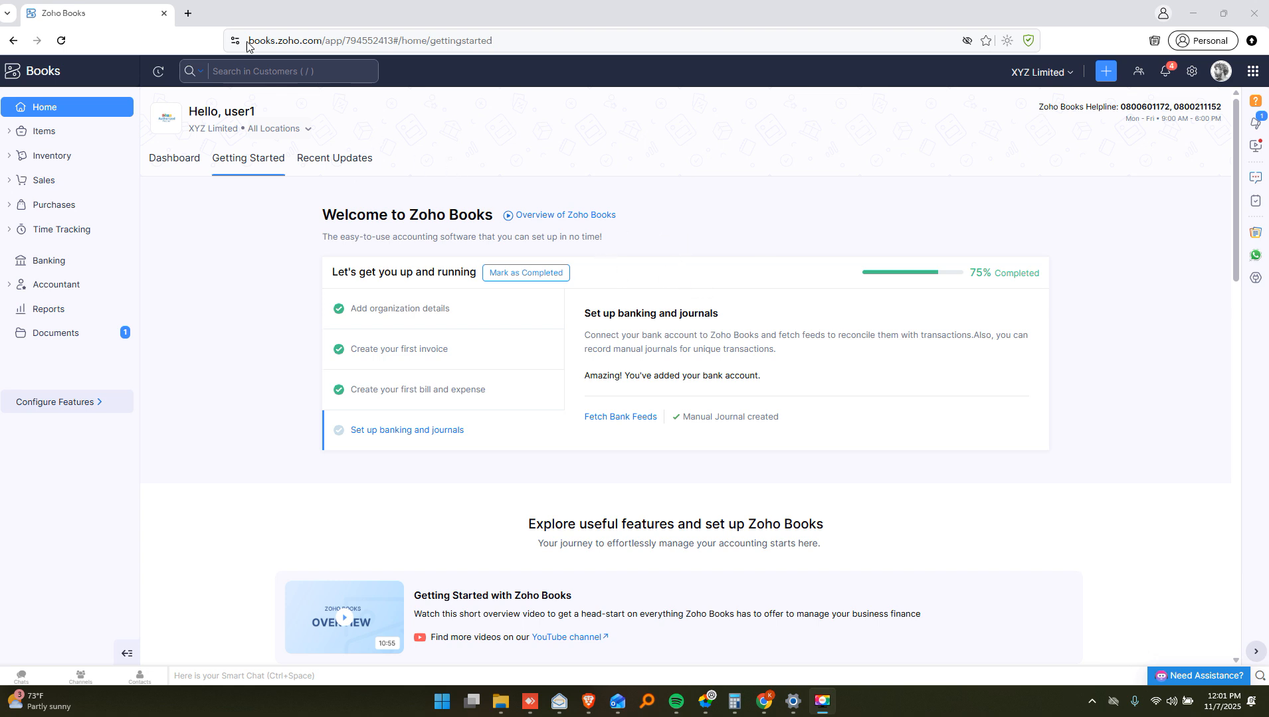
Search 'zoho books' in a new tab and launch Zoho Books from the Kenya product page
left_click(188, 13)
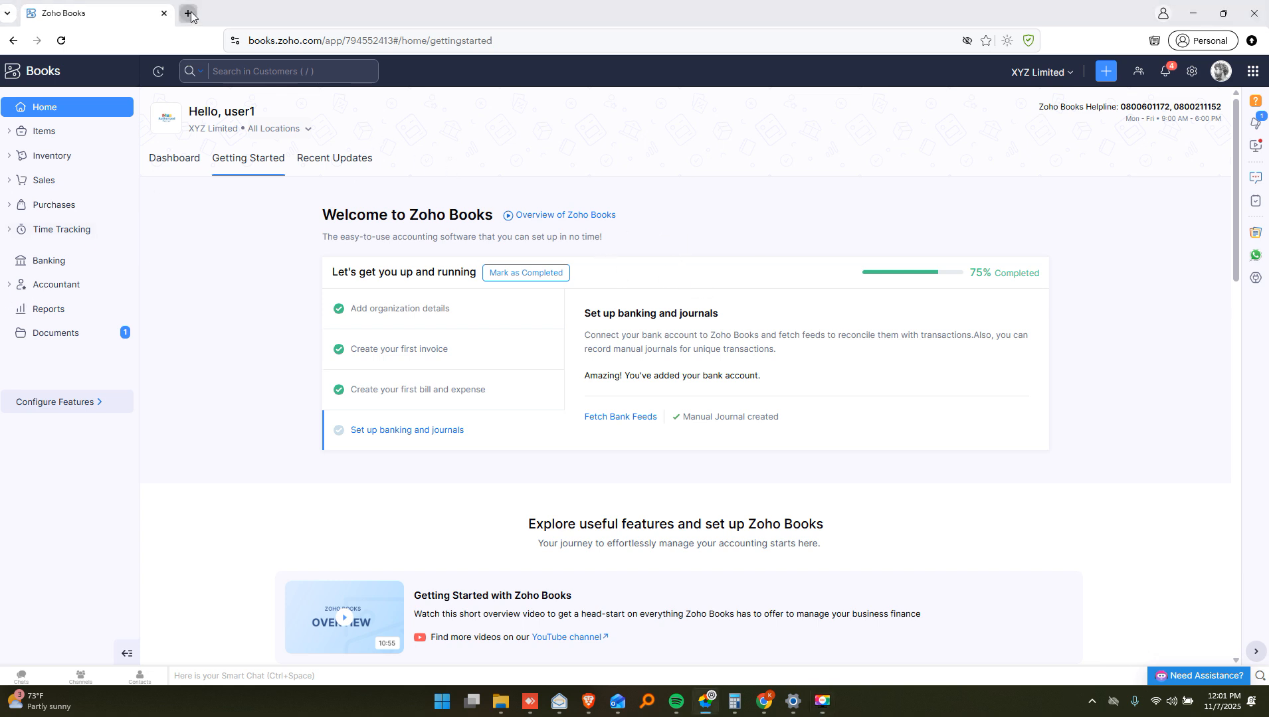
type("zoh")
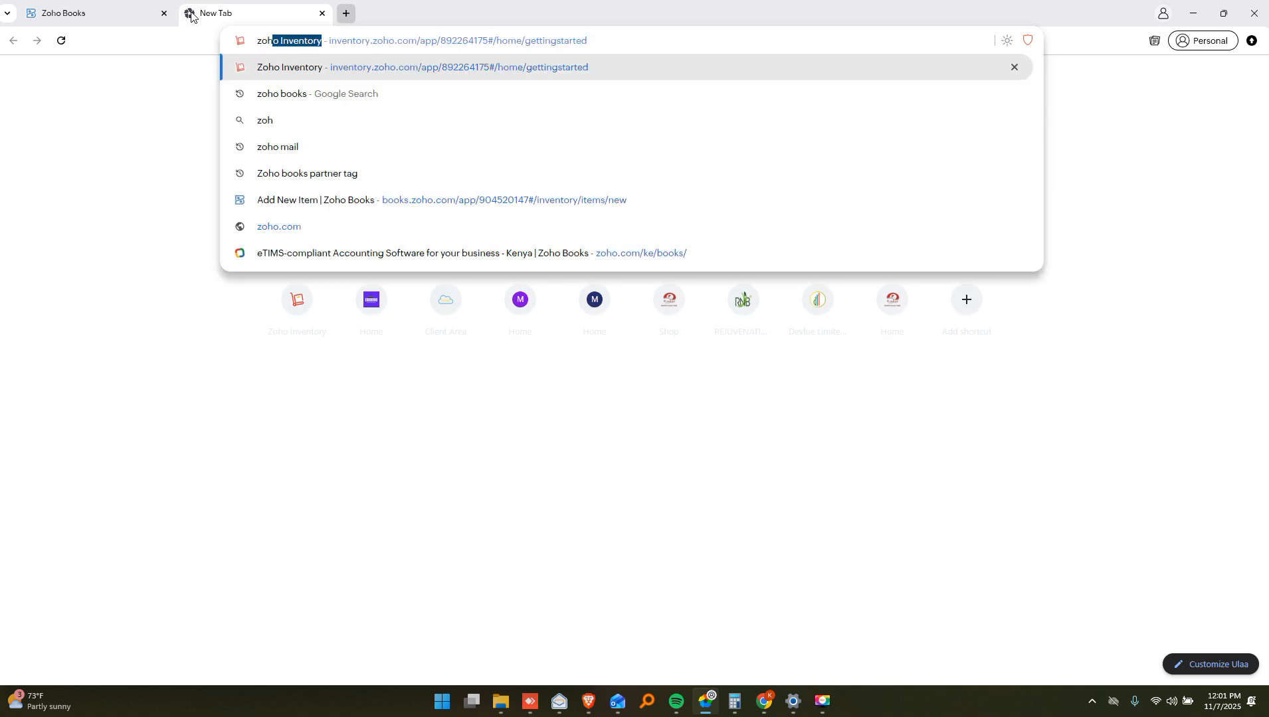
type("o books")
key("Return")
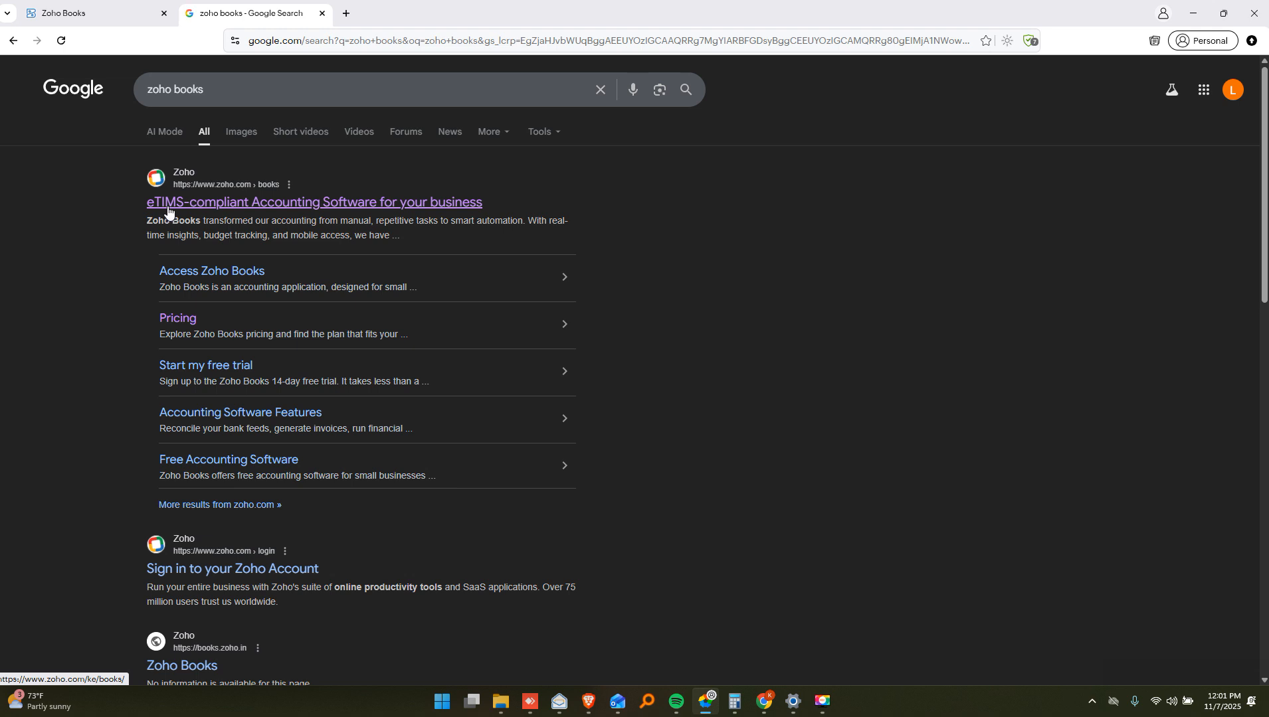
left_click(247, 205)
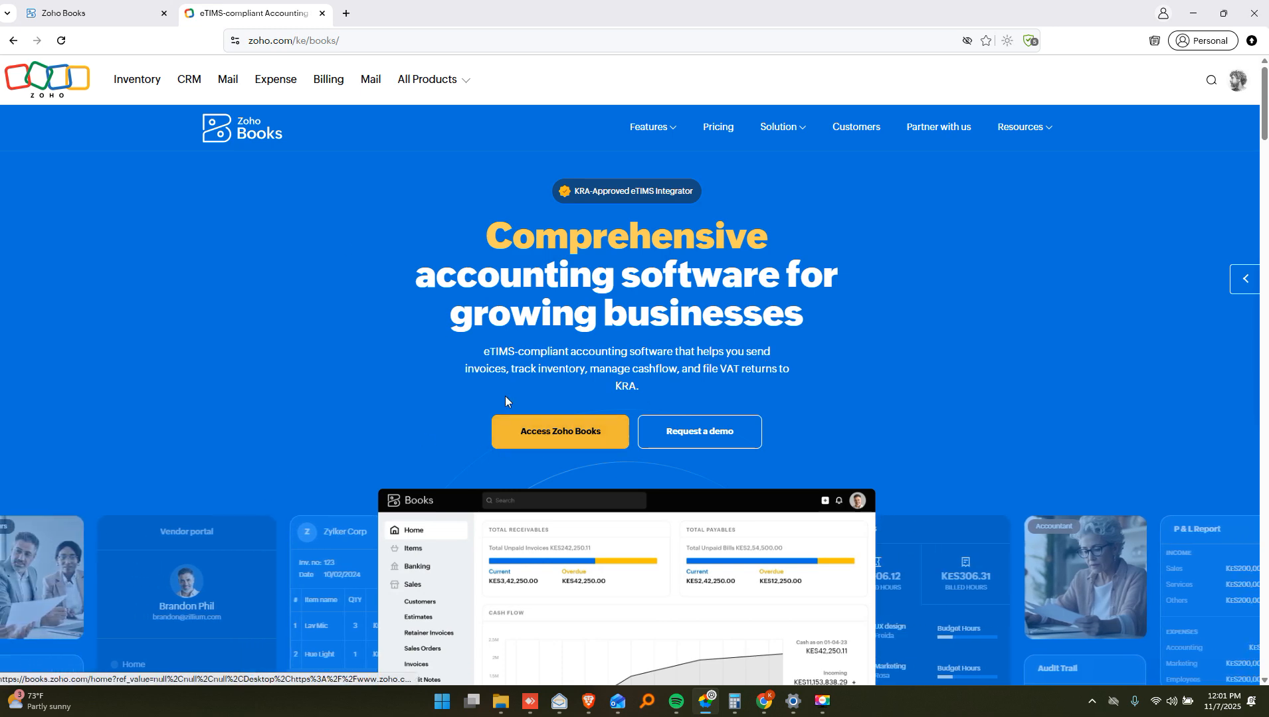
left_click(539, 428)
Back in the first Zoho Books tab, view the 'Add organization details' checklist step
left_click(99, 13)
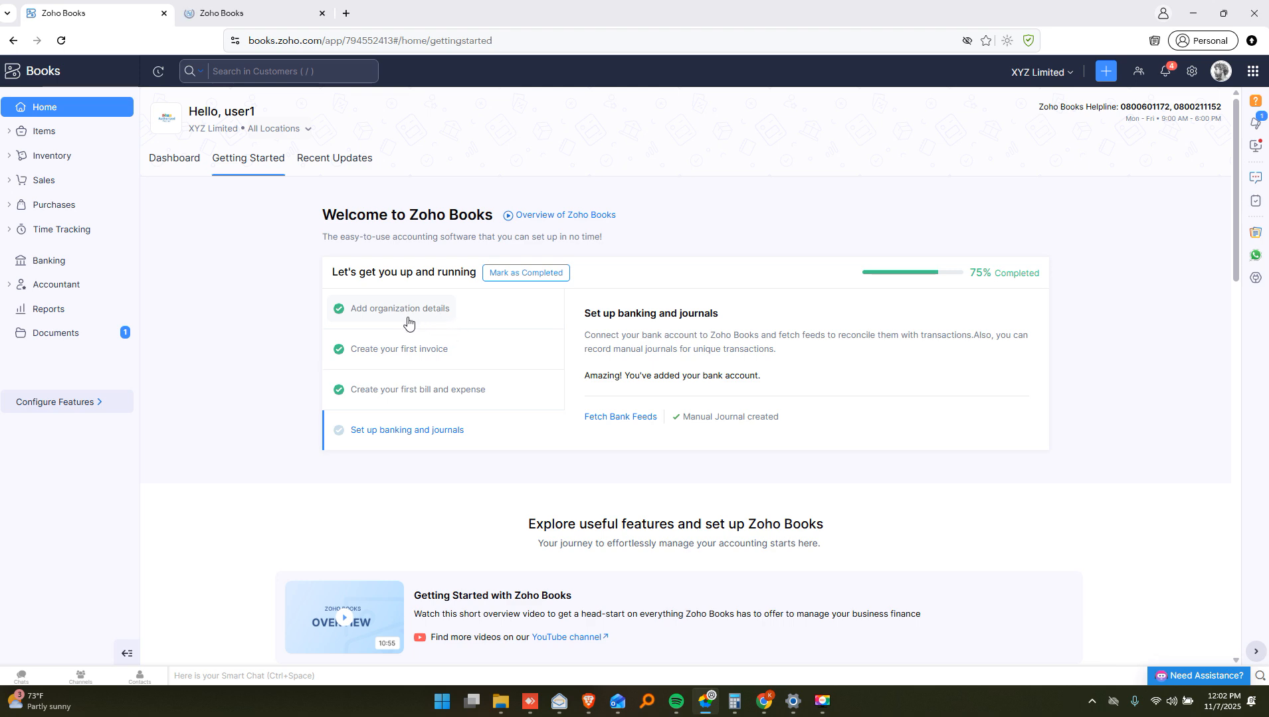
scroll(488, 323, "down", 1)
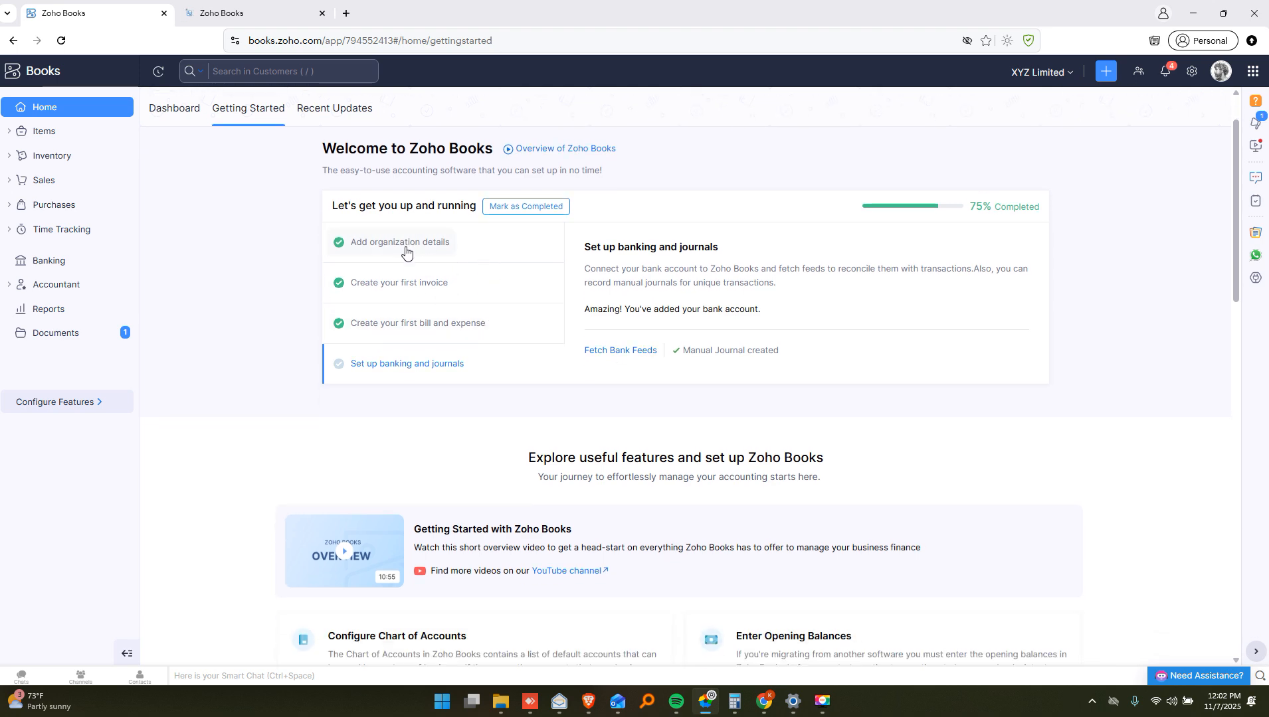
scroll(446, 258, "up", 1)
left_click(399, 312)
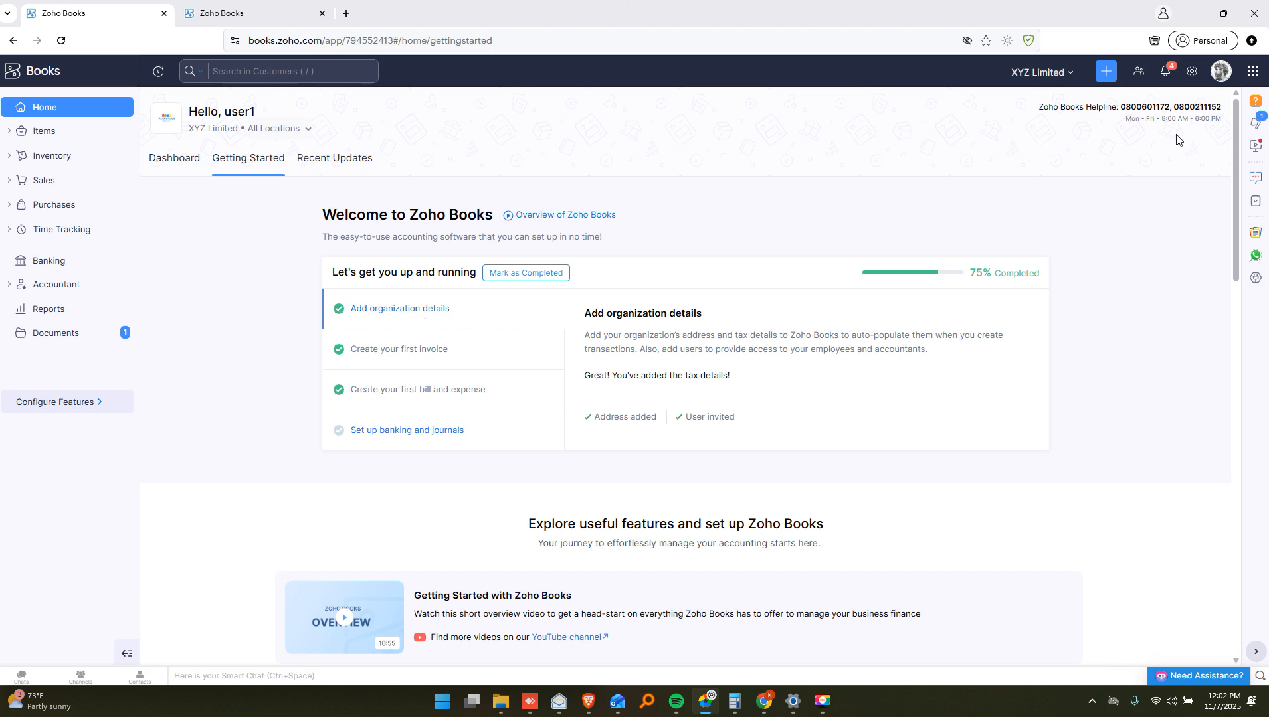
Review the Organization Profile, from logo and name XYZ Limited down to Additional Fields
left_click(1192, 71)
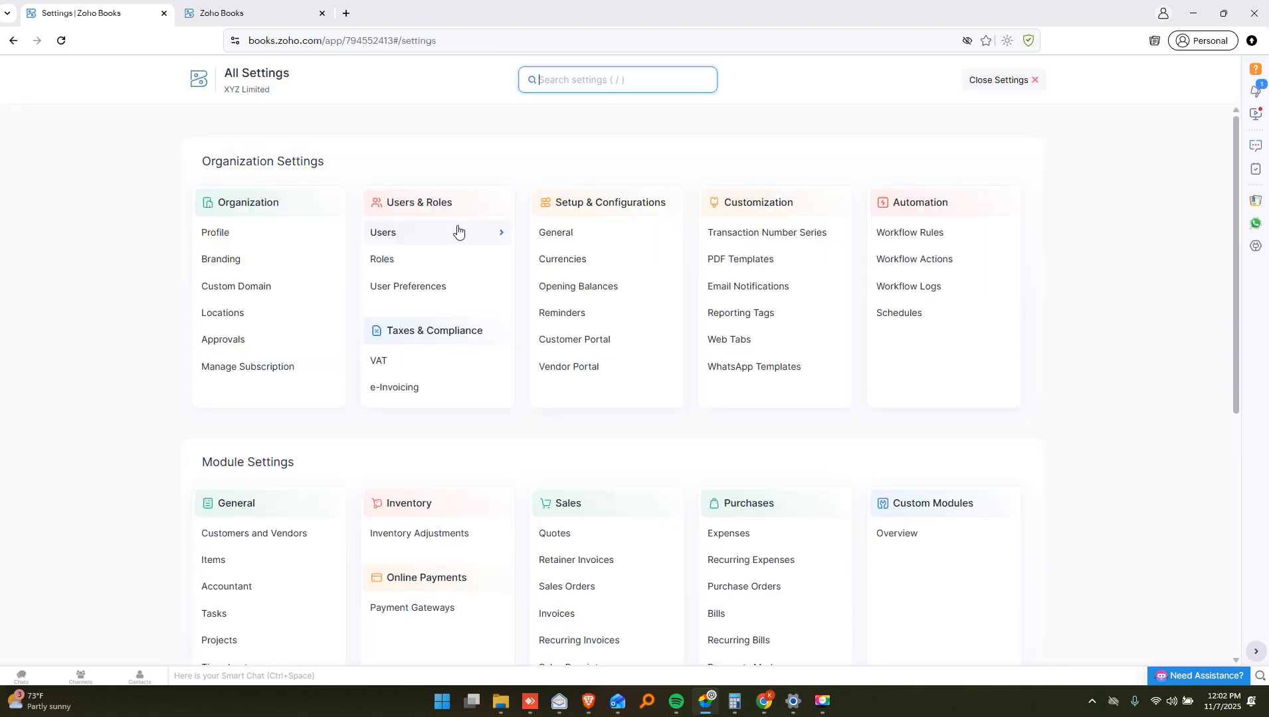
left_click(262, 242)
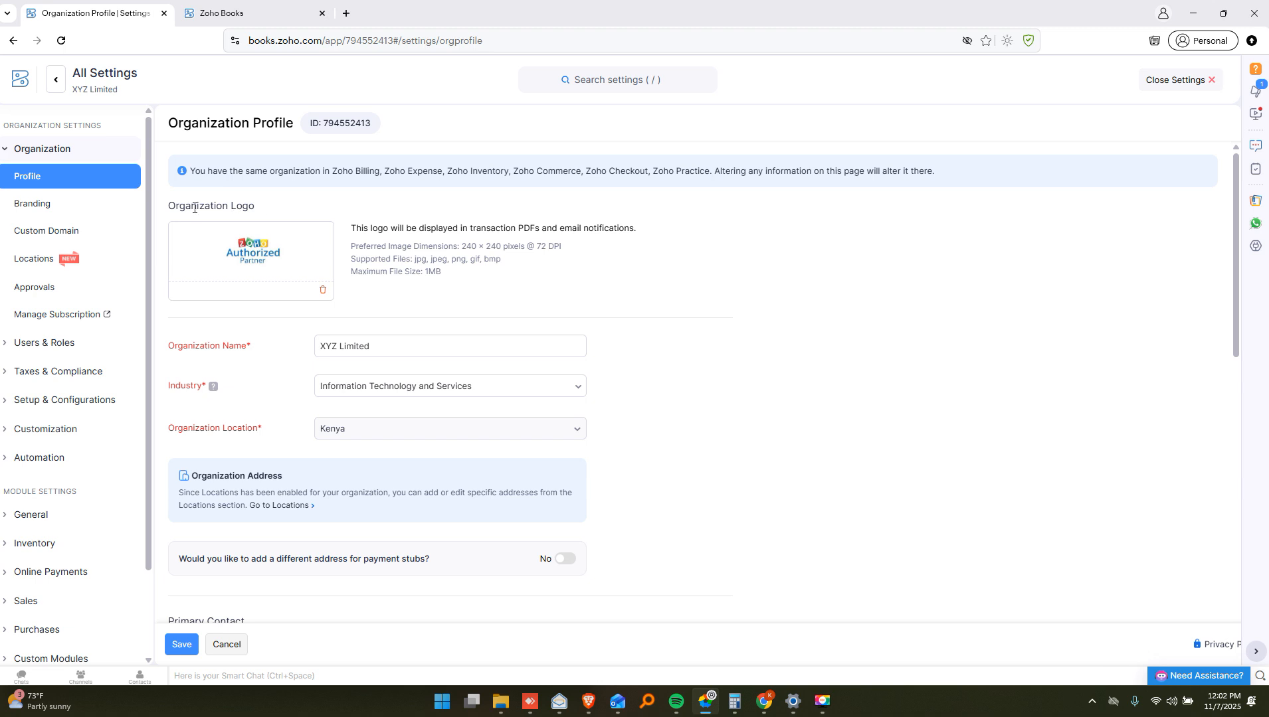
left_click_drag(176, 206, 271, 207)
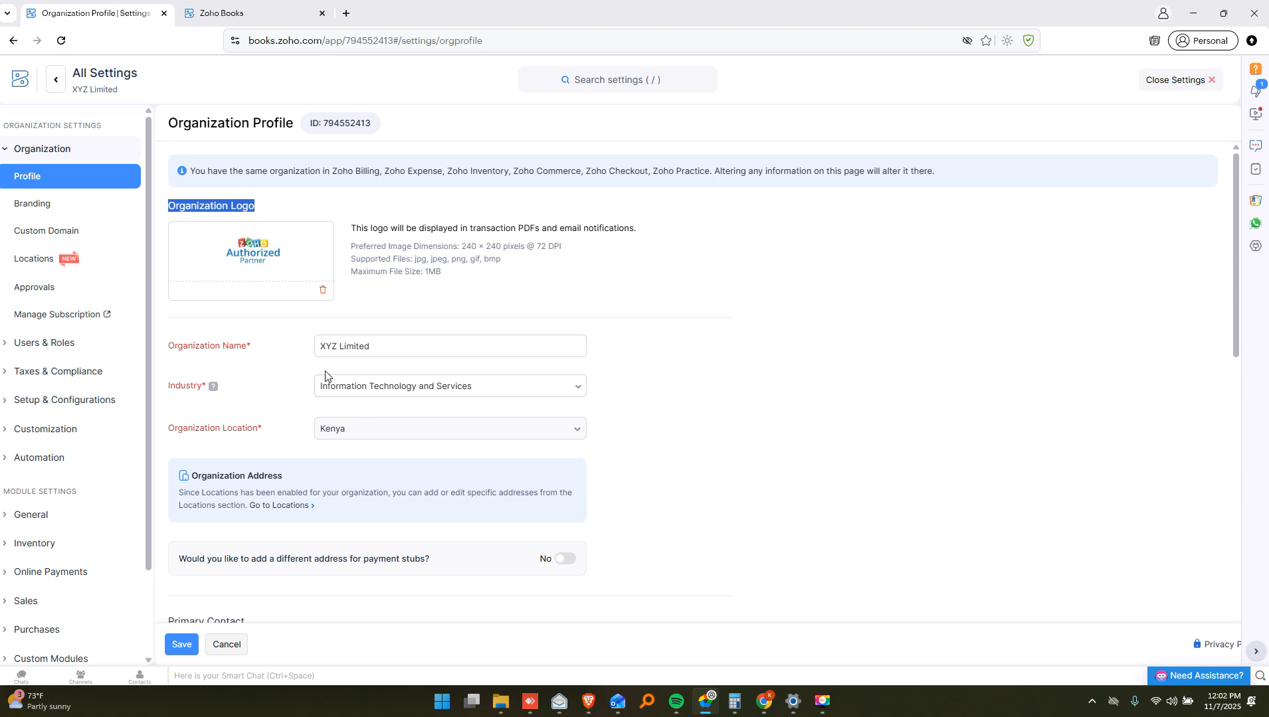
triple_click(389, 343)
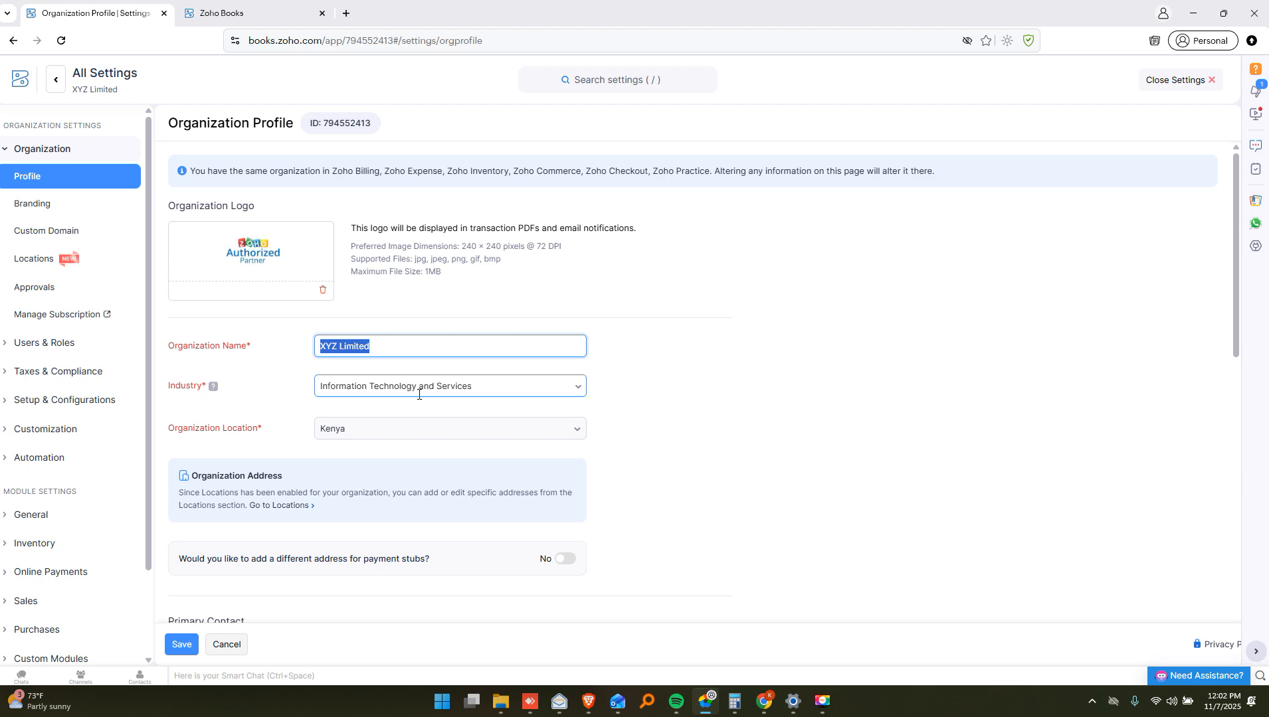
scroll(405, 412, "down", 7)
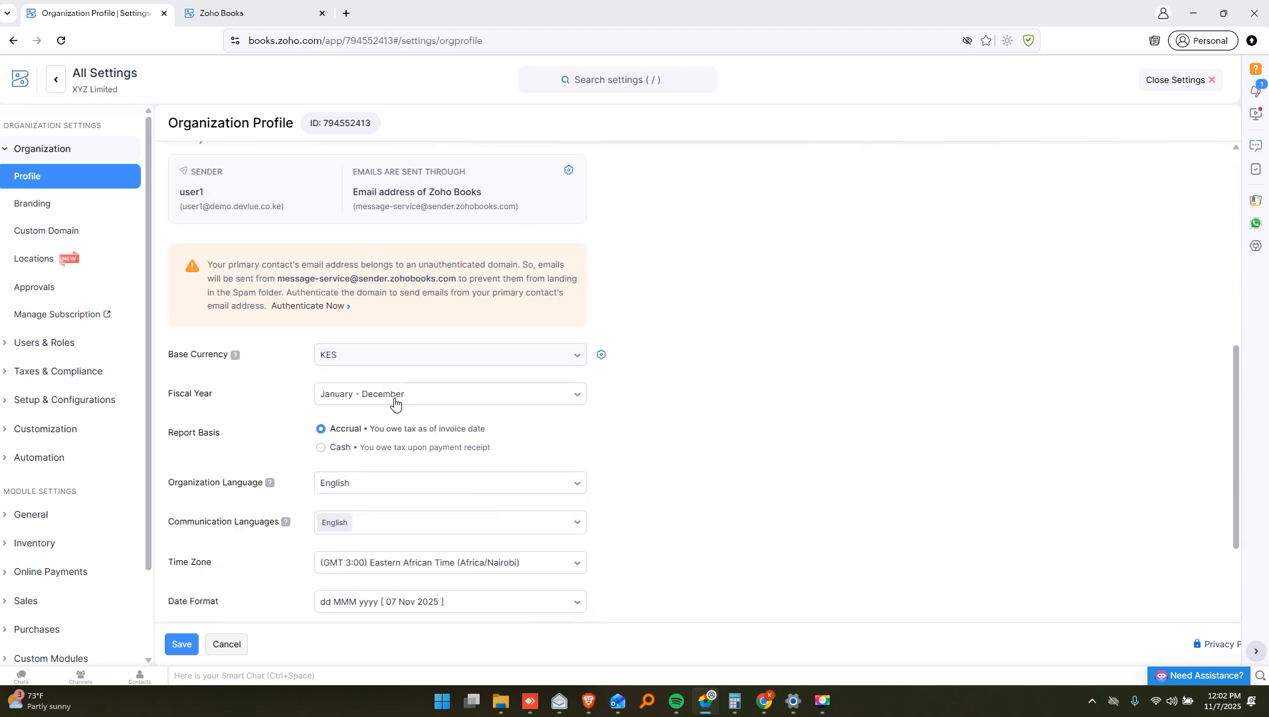
scroll(395, 401, "down", 1)
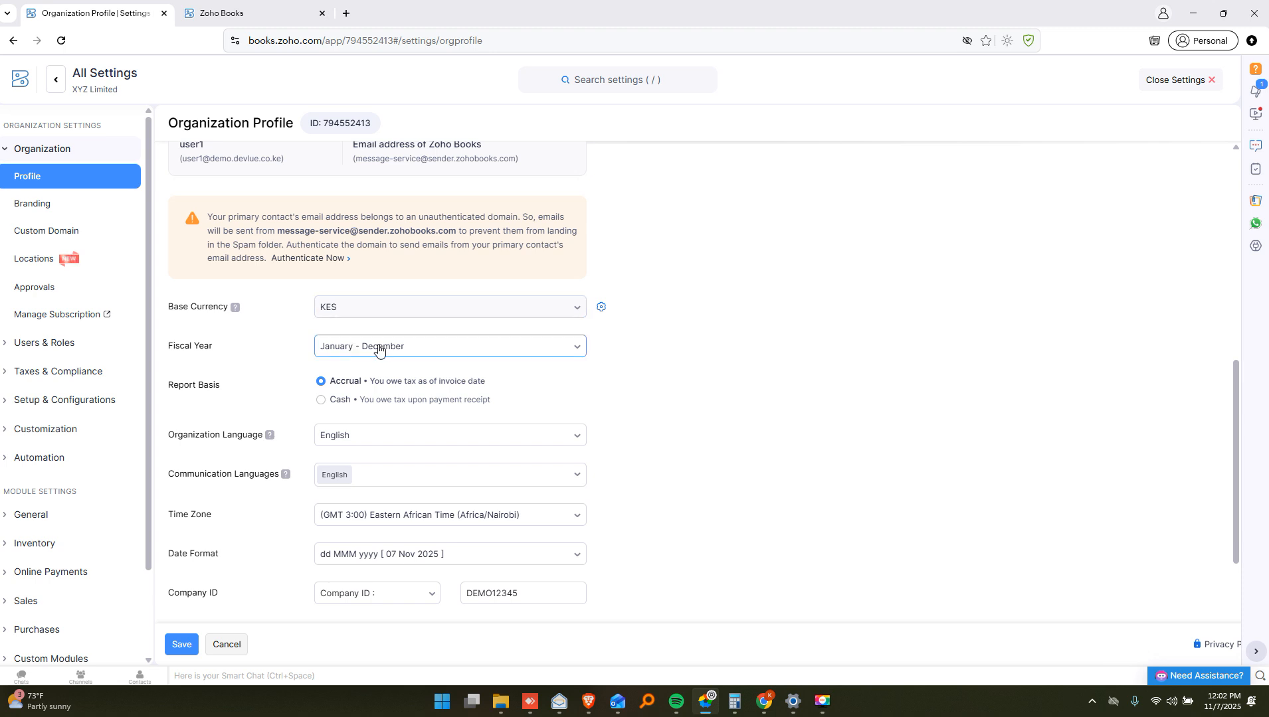
scroll(382, 361, "down", 3)
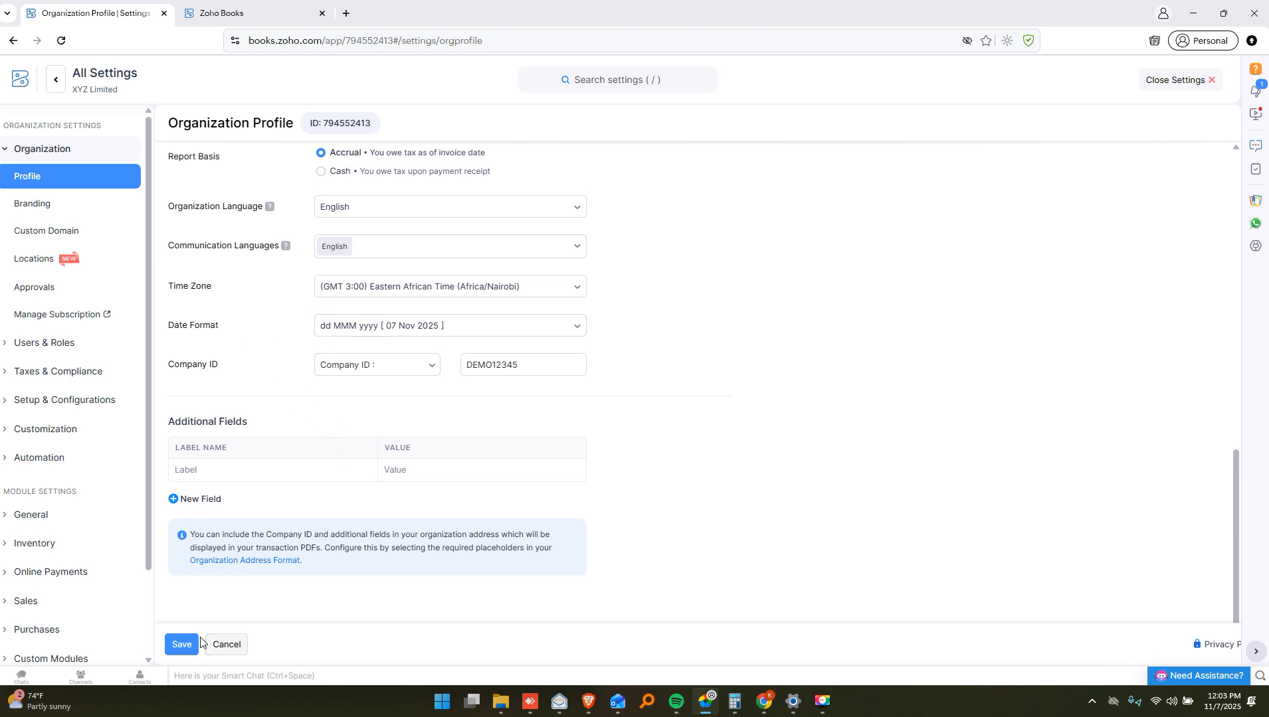
left_click(47, 214)
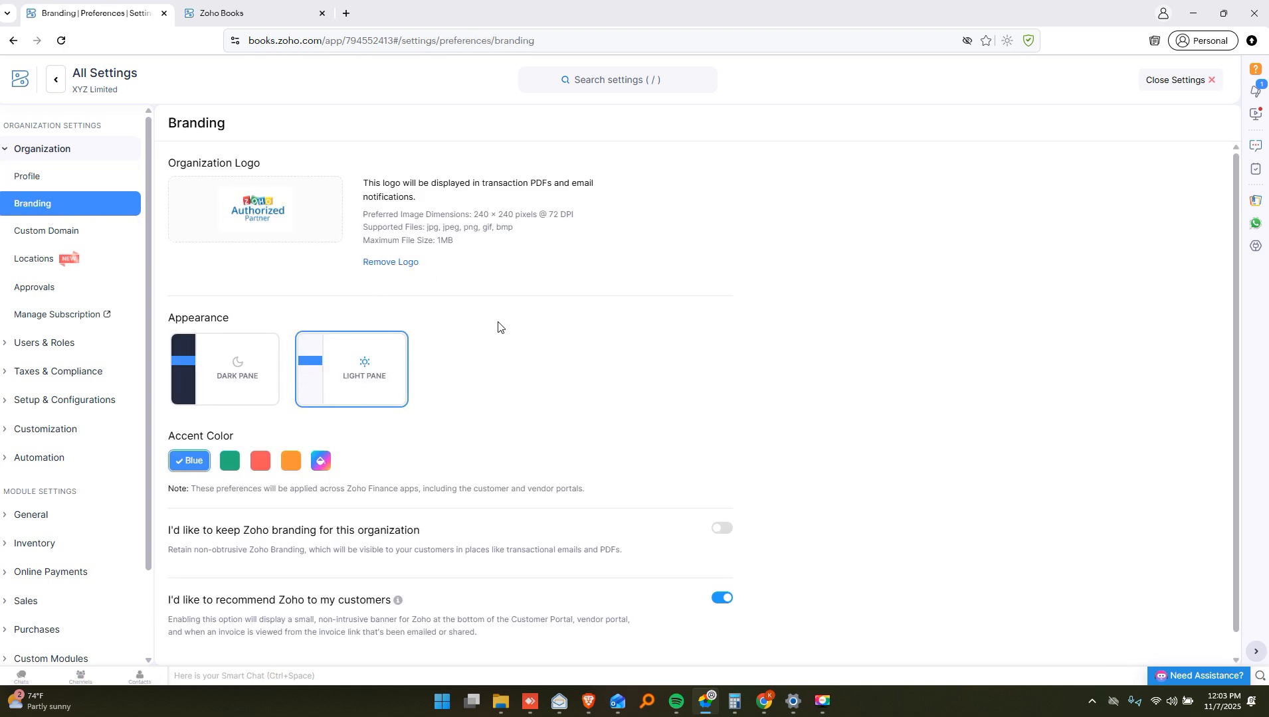
Check the Branding page's Light Pane and Blue accent, then close Settings
scroll(504, 332, "down", 1)
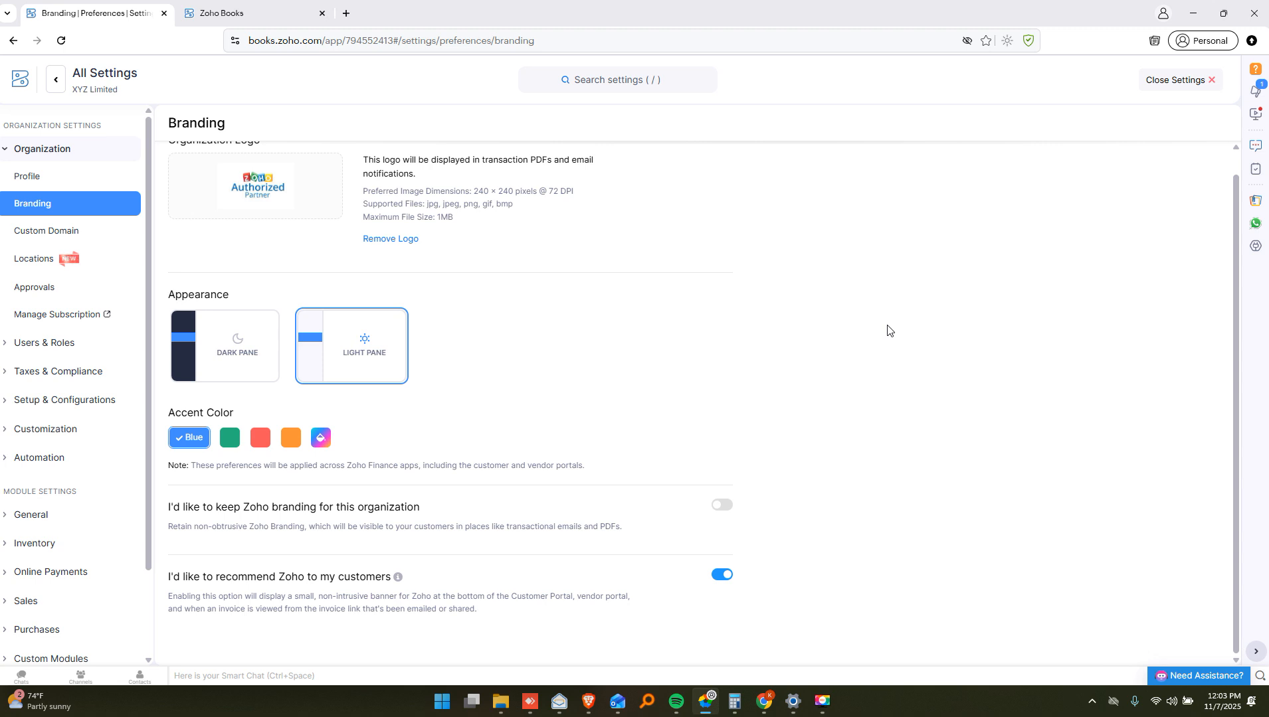
left_click(1212, 81)
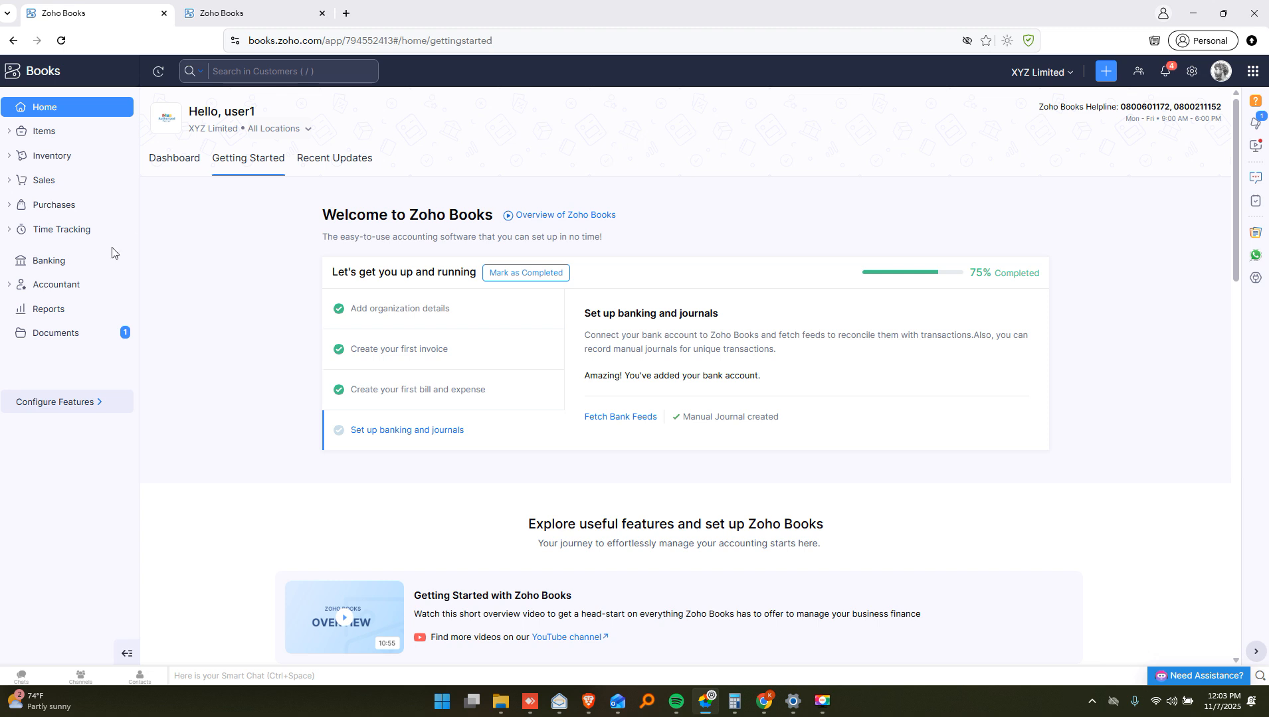
Browse the Dashboard's receivables, payables and cash flow cards, then return to the top
left_click(168, 166)
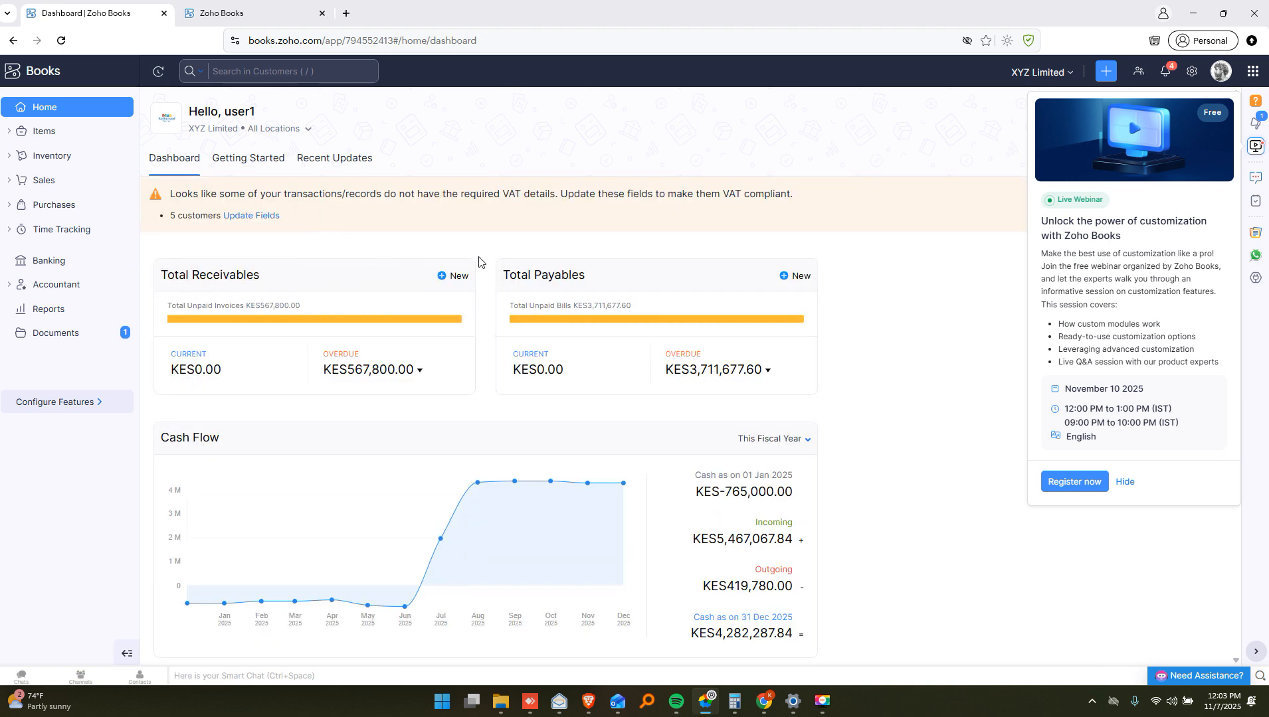
mouse_move(187, 279)
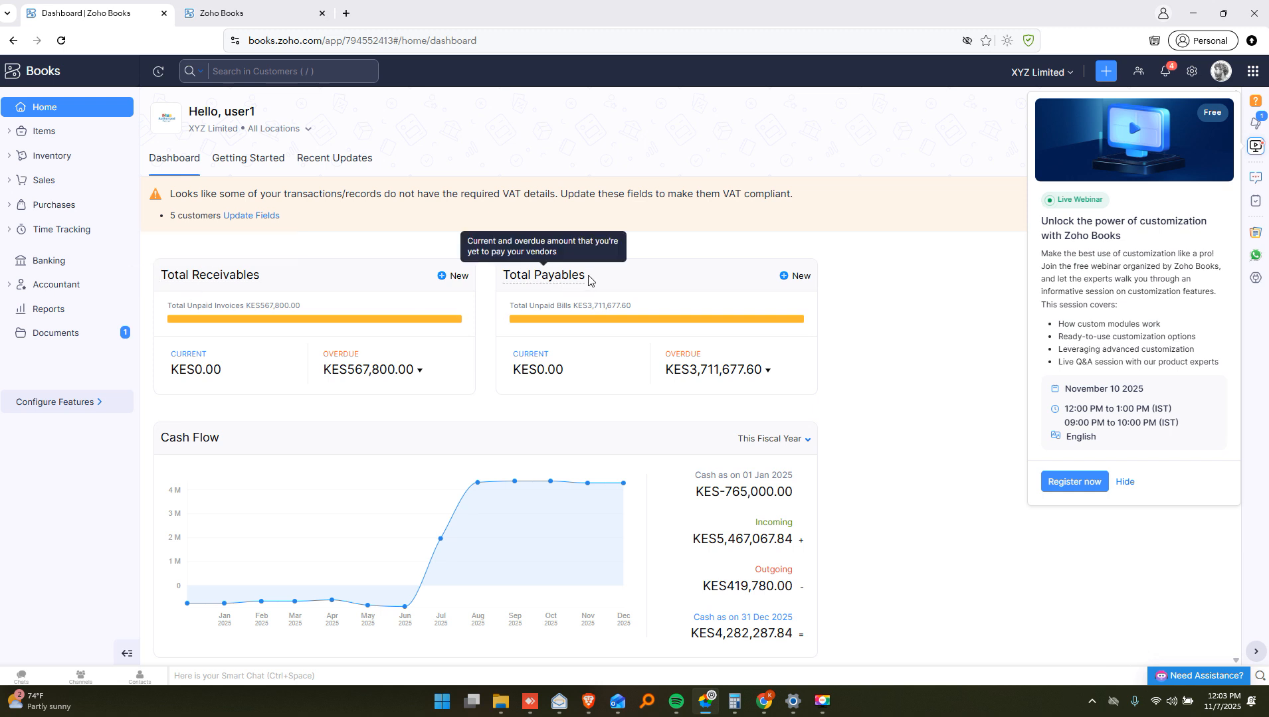
scroll(325, 378, "down", 1)
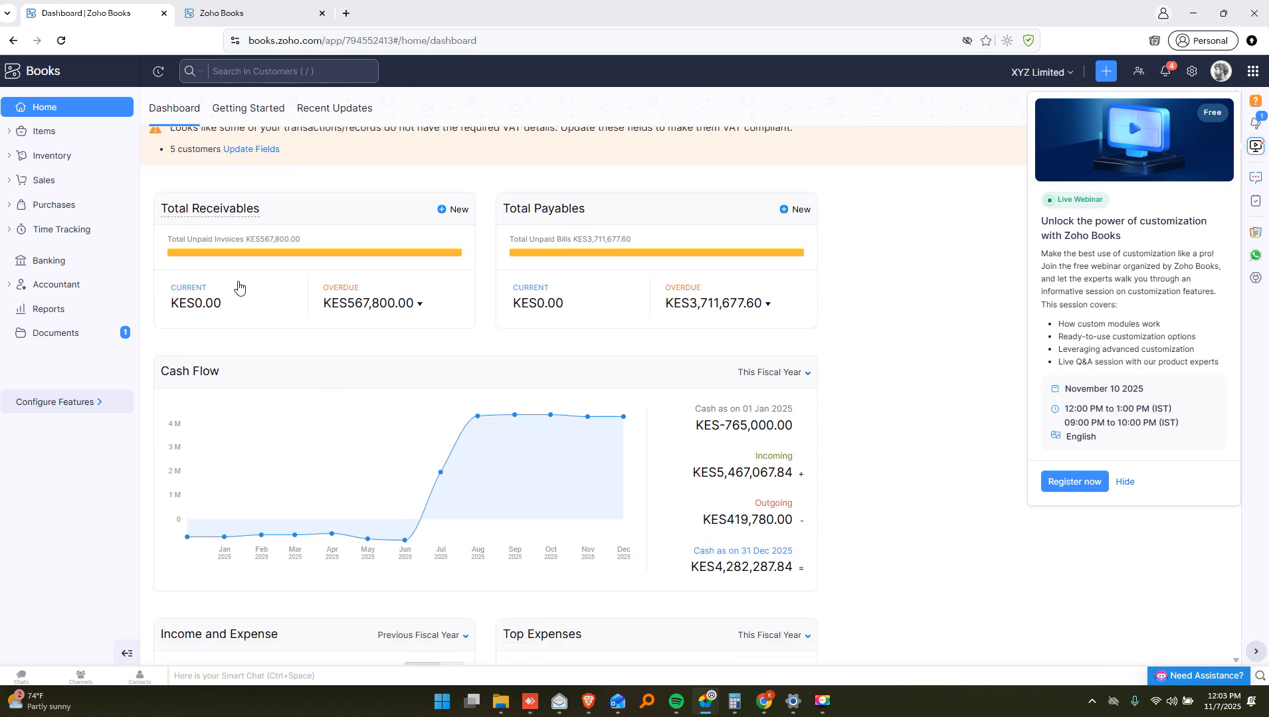
scroll(663, 287, "down", 1)
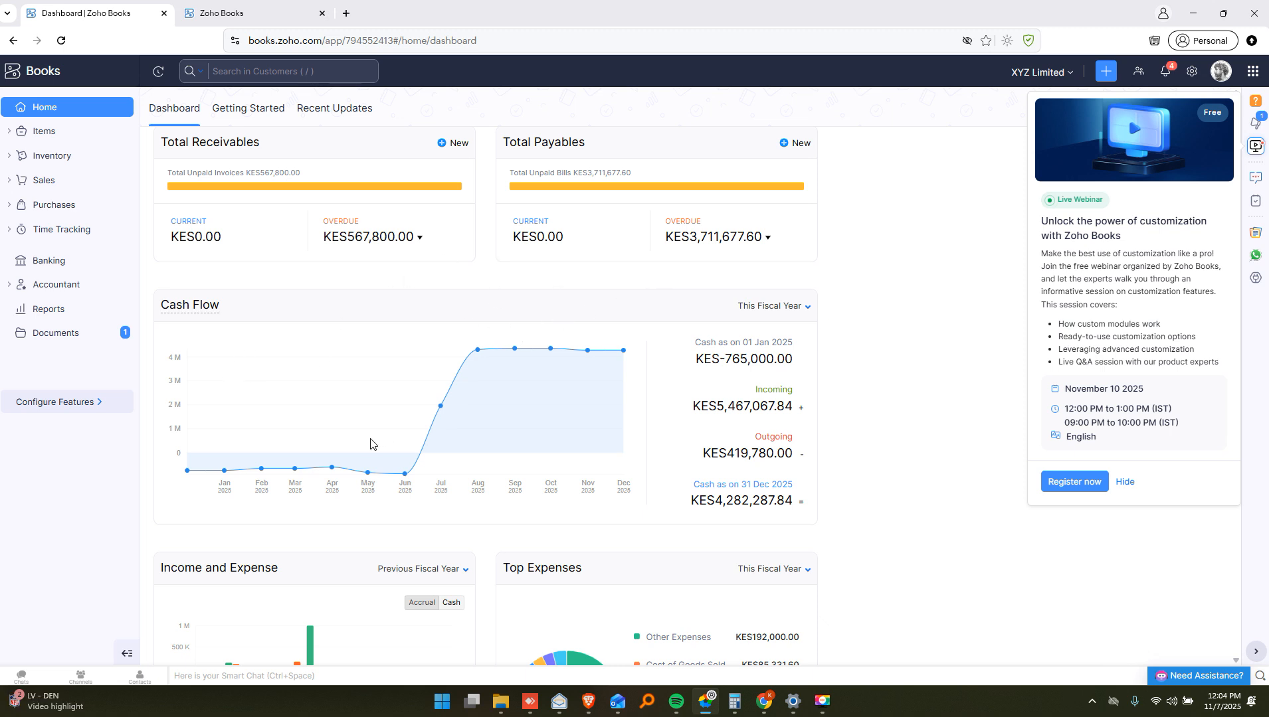
scroll(372, 442, "down", 3)
scroll(532, 401, "down", 5)
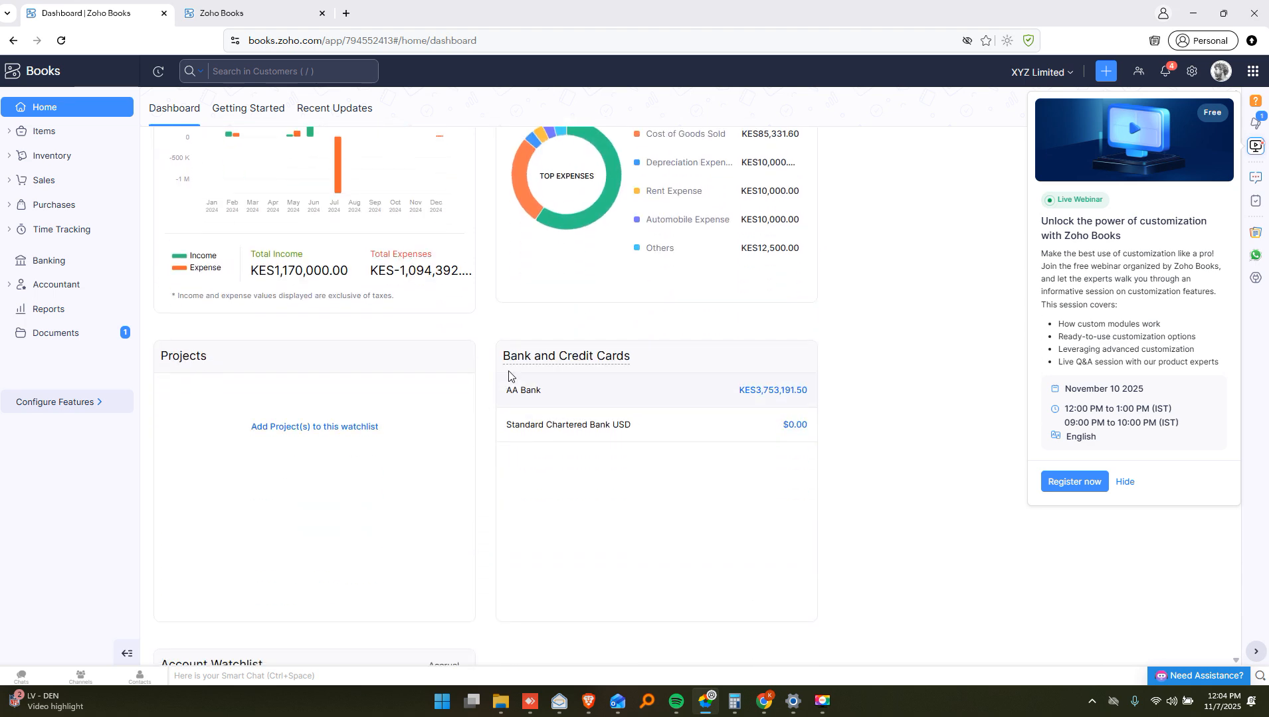
scroll(504, 374, "down", 3)
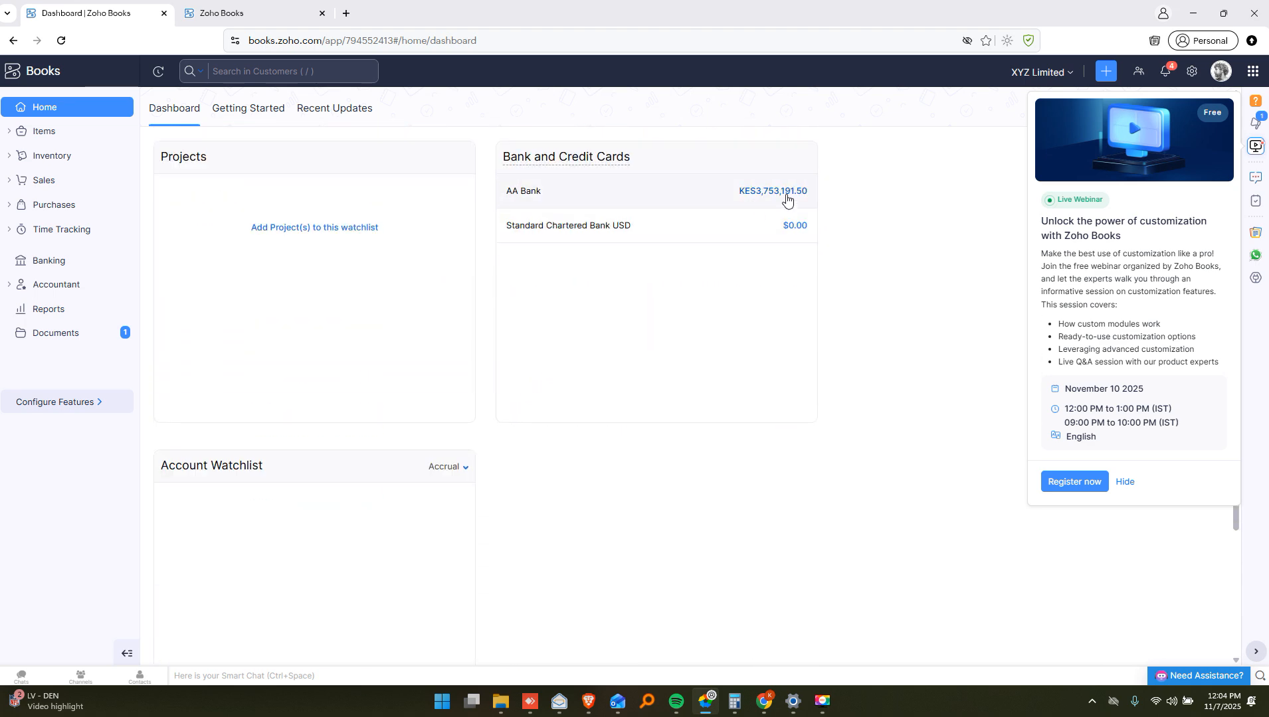
scroll(603, 316, "down", 6)
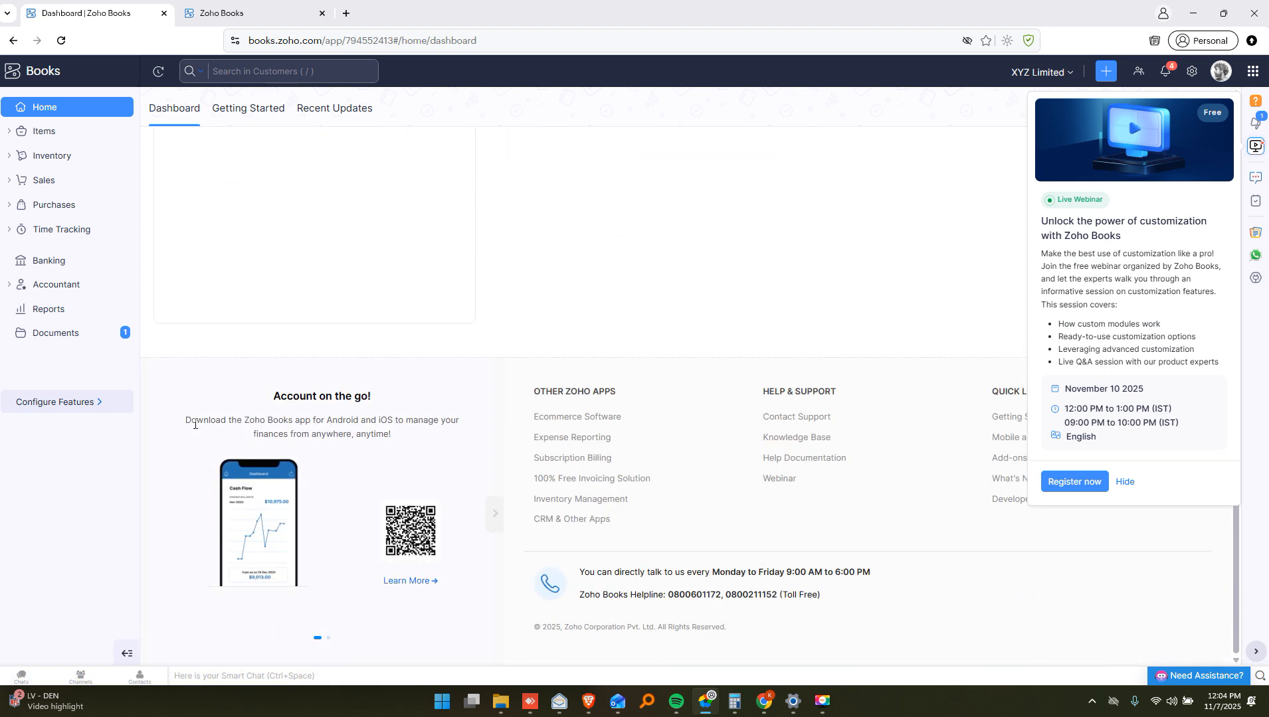
left_click_drag(184, 426, 458, 433)
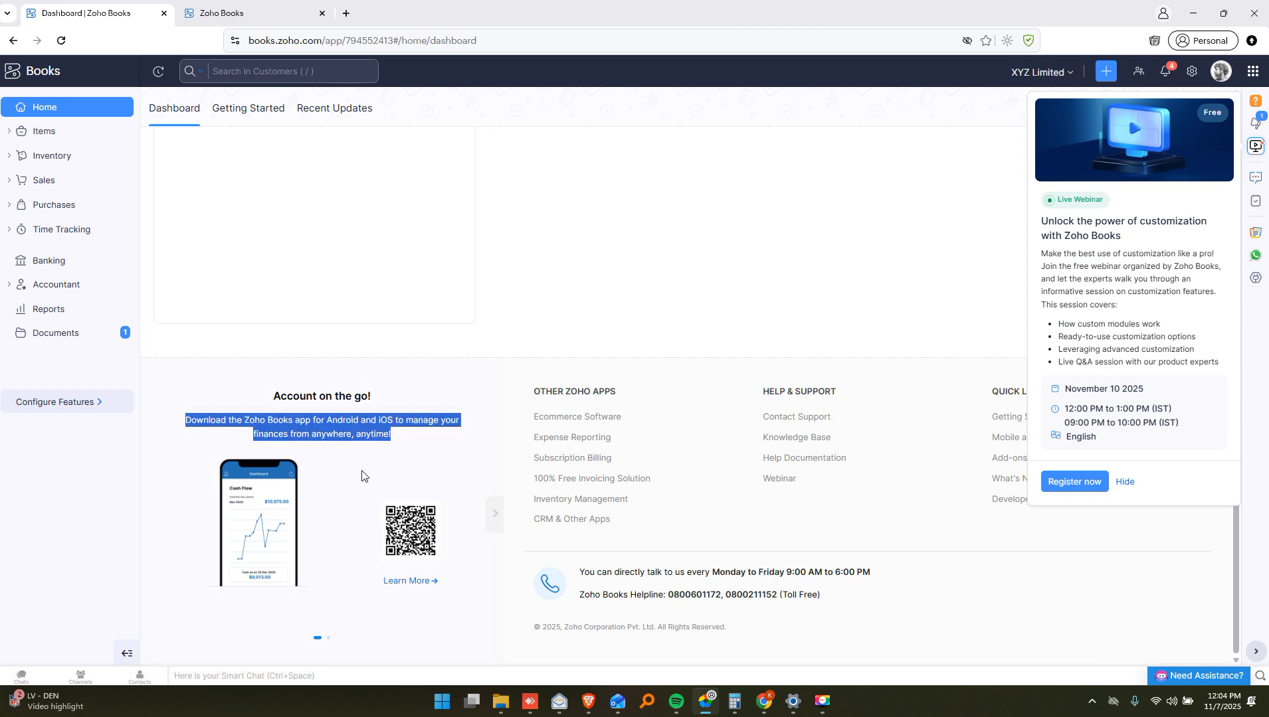
scroll(639, 377, "up", 15)
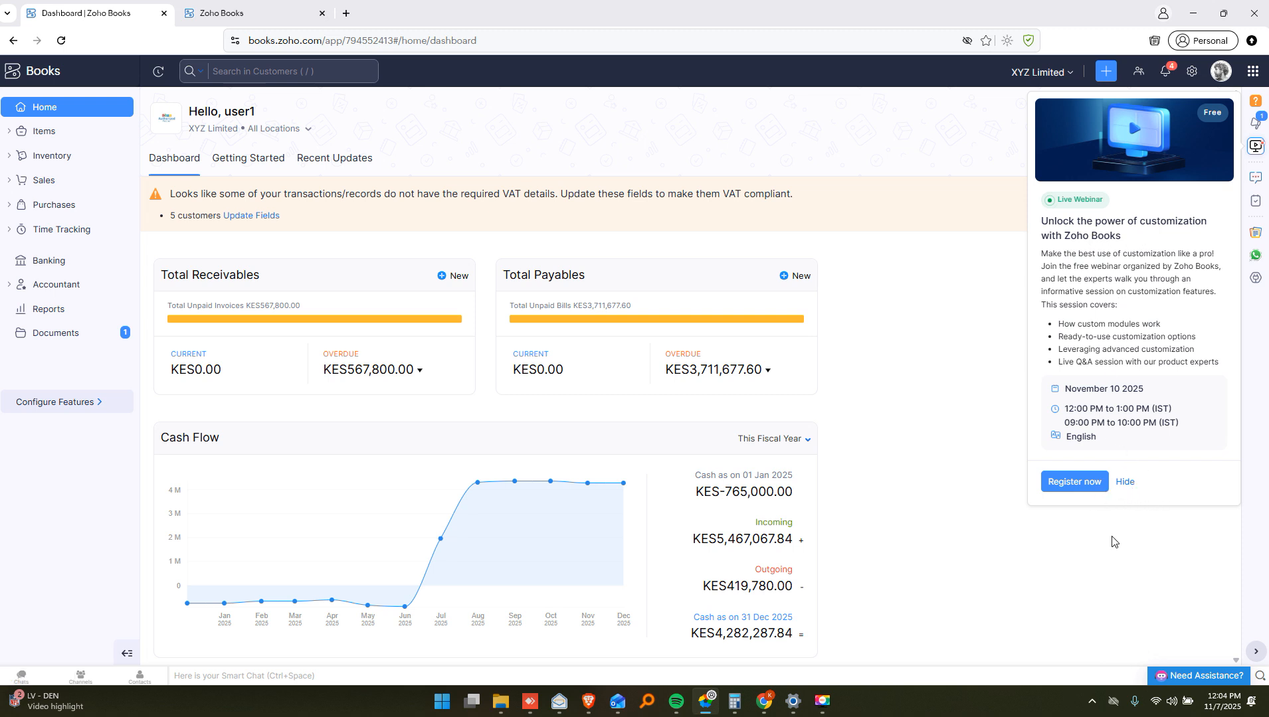
Dismiss the webinar promotion panel and expand Sales in the sidebar
left_click(1125, 483)
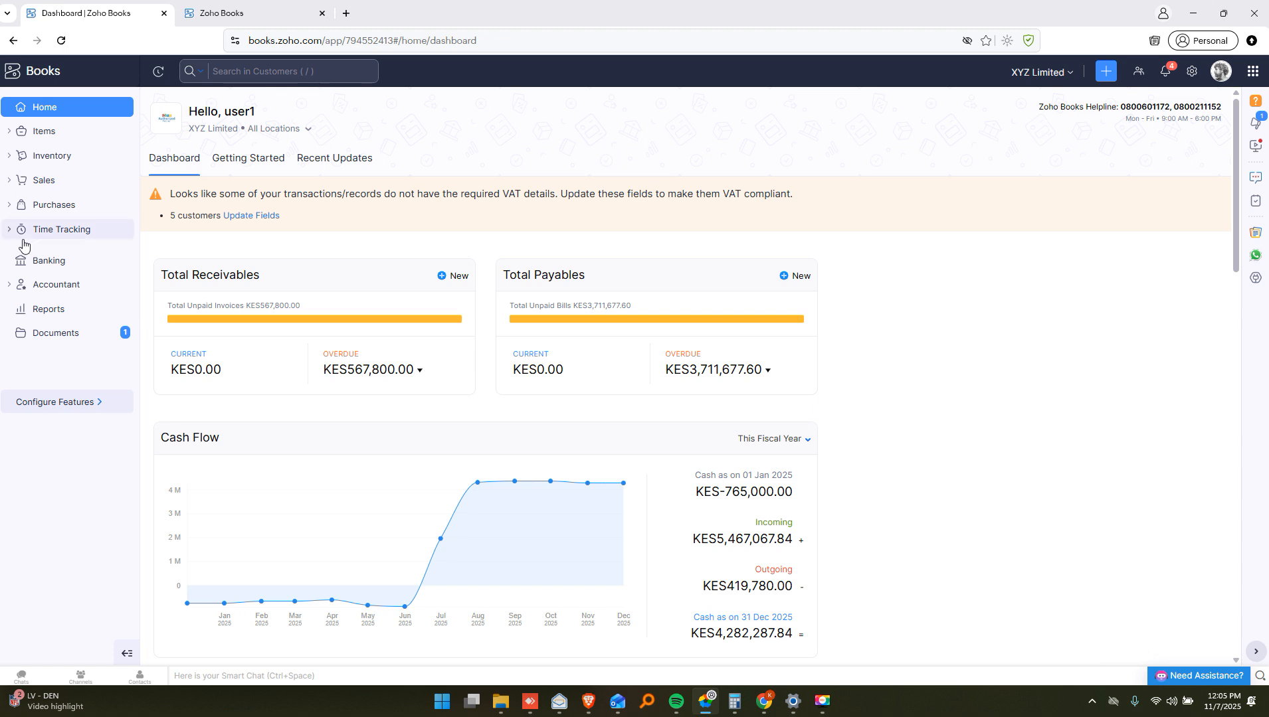
left_click(24, 180)
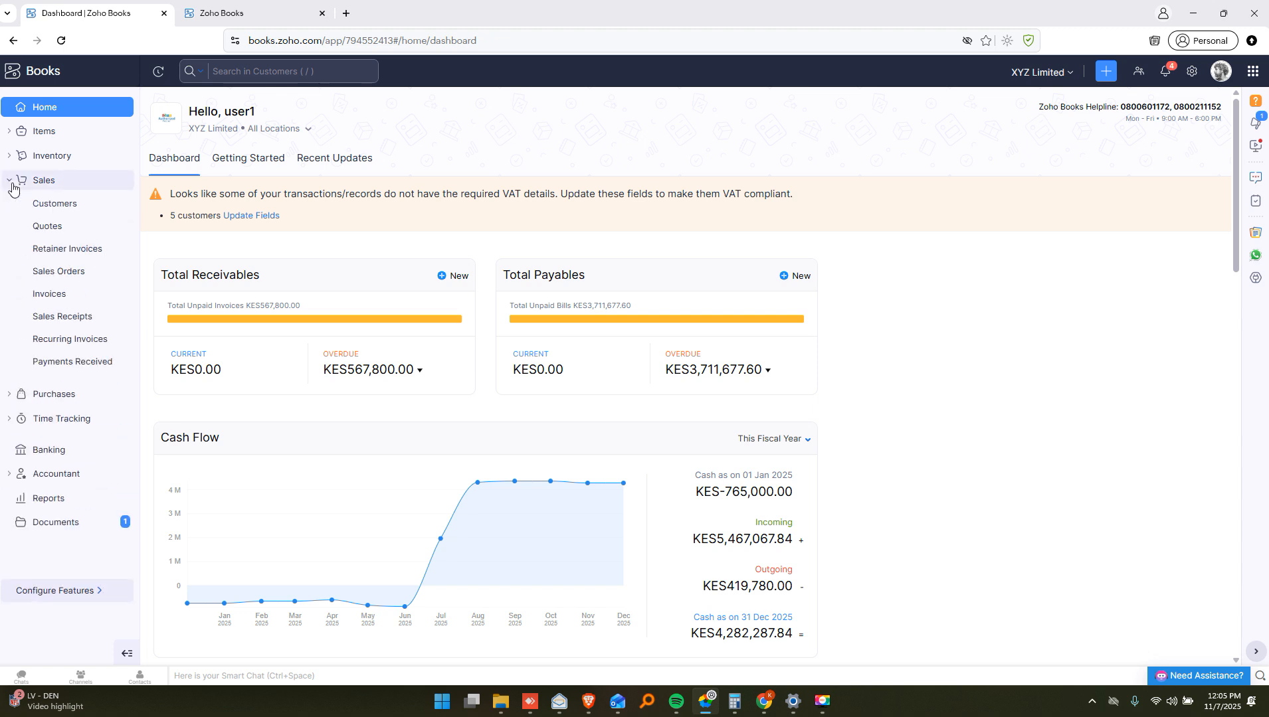
Start a new customer from the Sales > Customers list
left_click(53, 210)
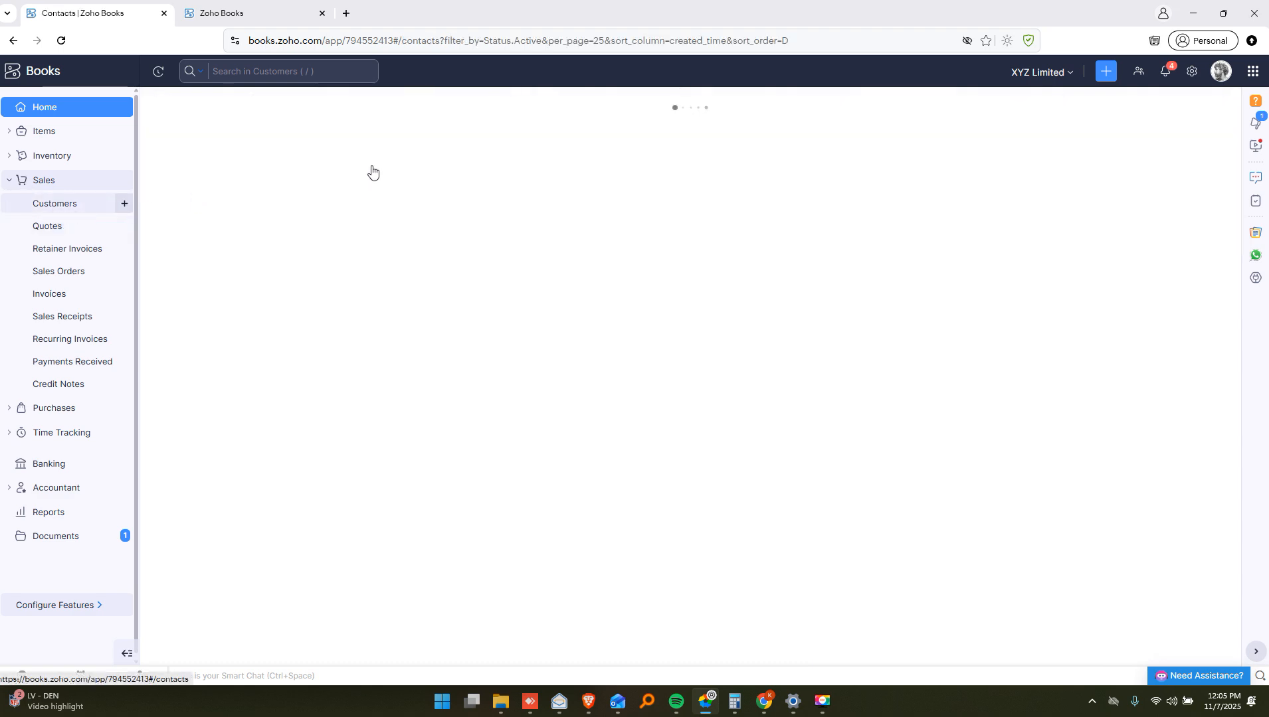
scroll(402, 290, "down", 10)
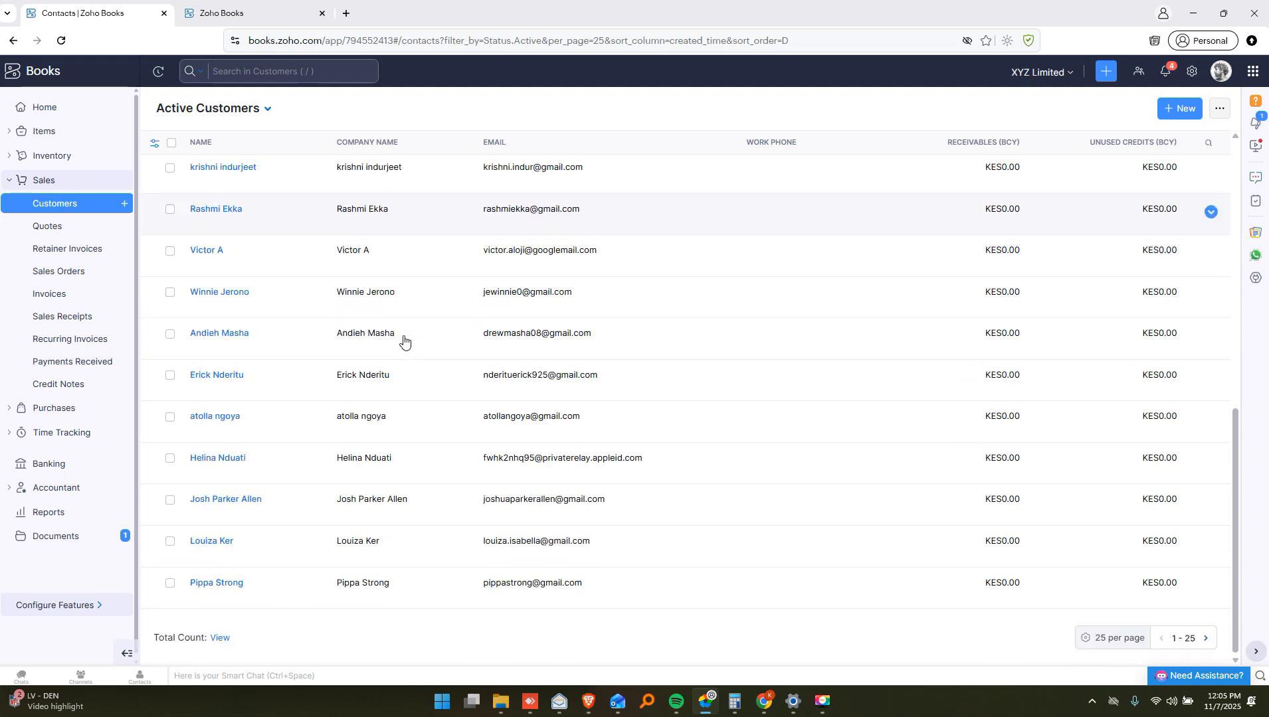
scroll(405, 340, "up", 10)
left_click(1176, 114)
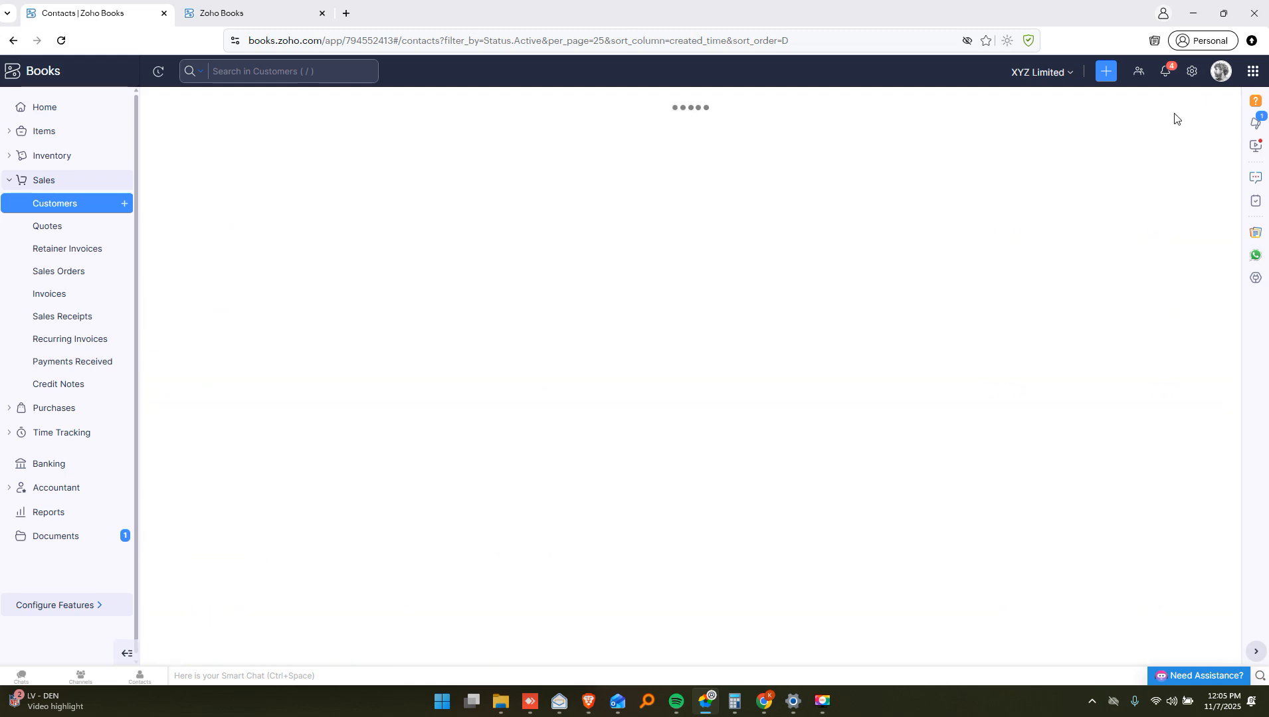
Enter the contact's first and last name, with Jm Enterprises as display name
left_click(401, 191)
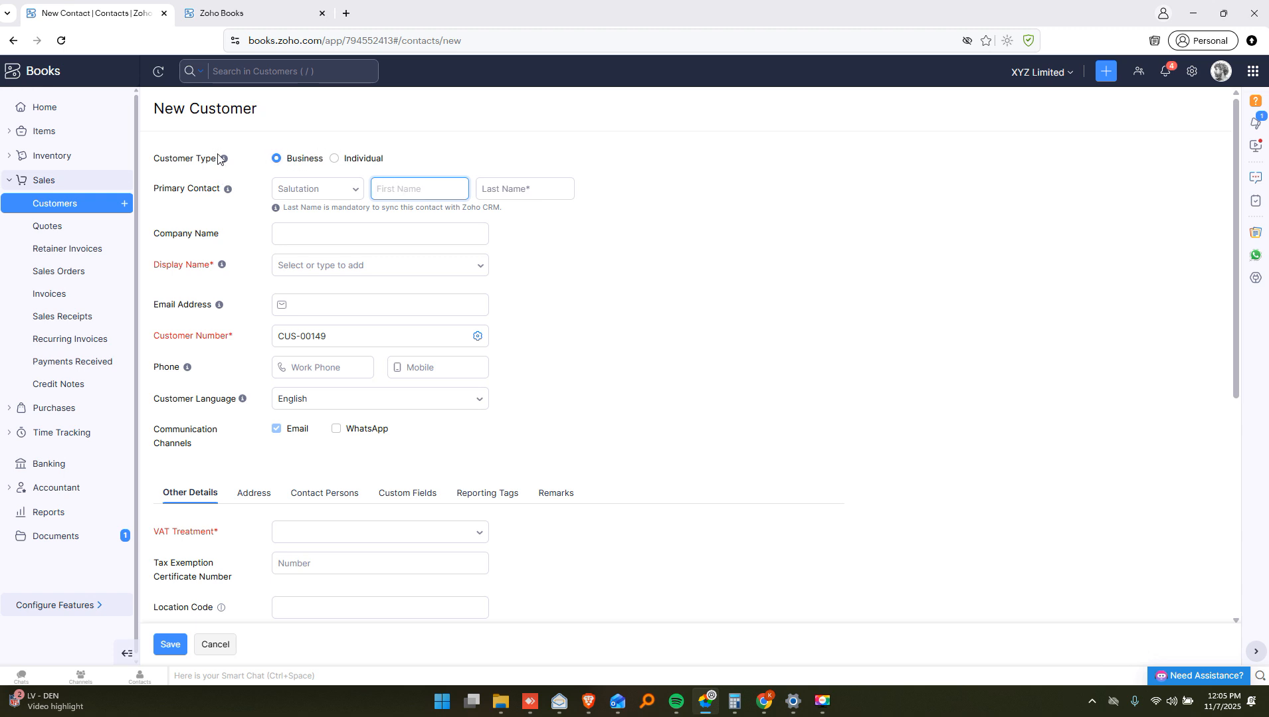
mouse_move(225, 158)
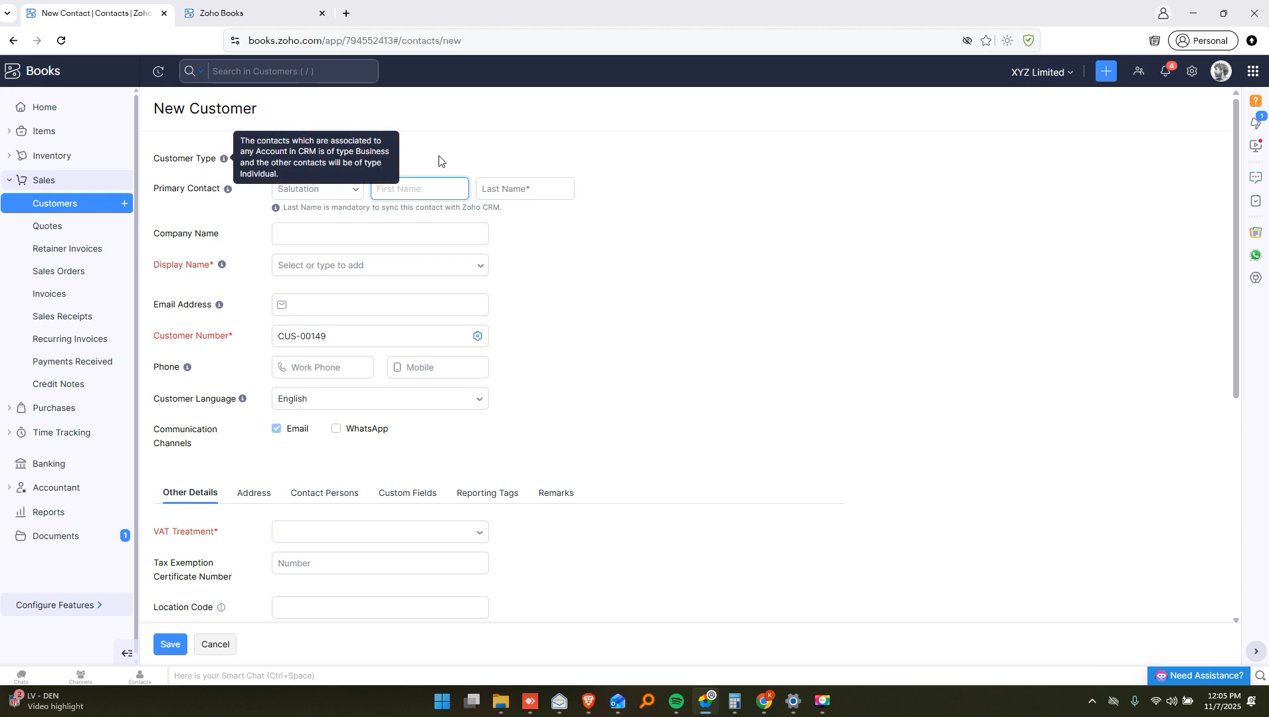
left_click(392, 185)
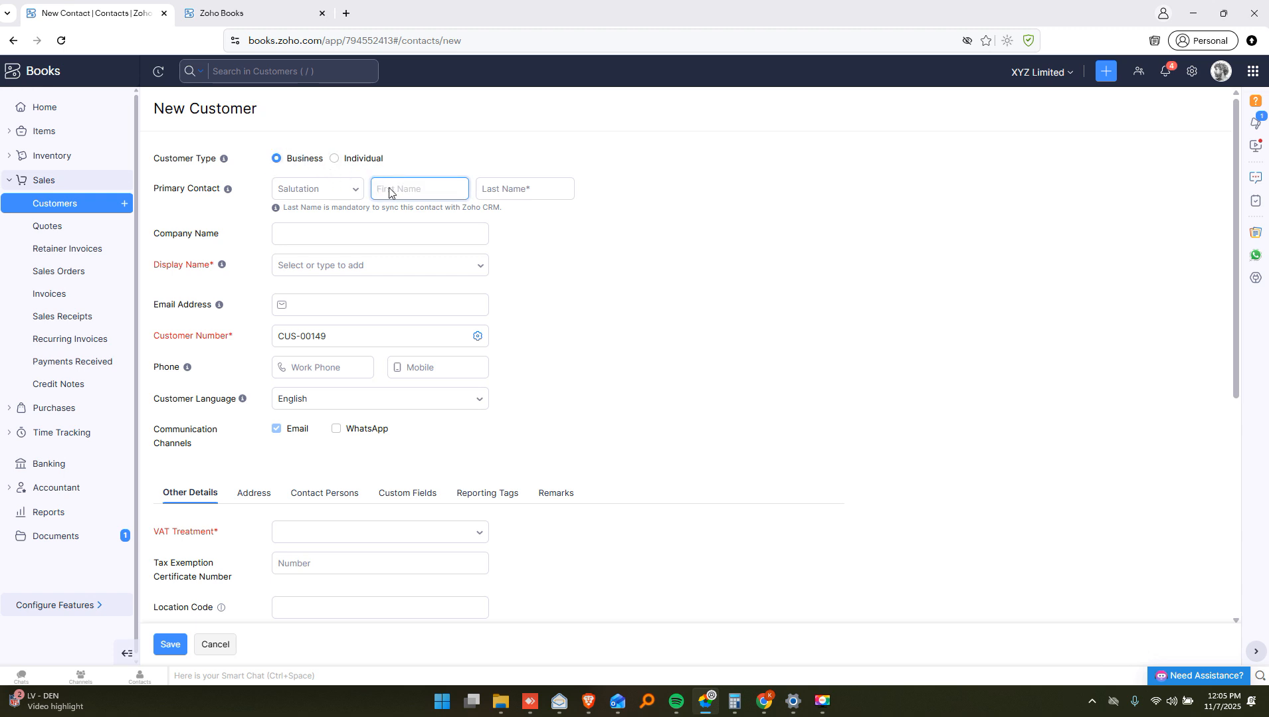
key("Tab")
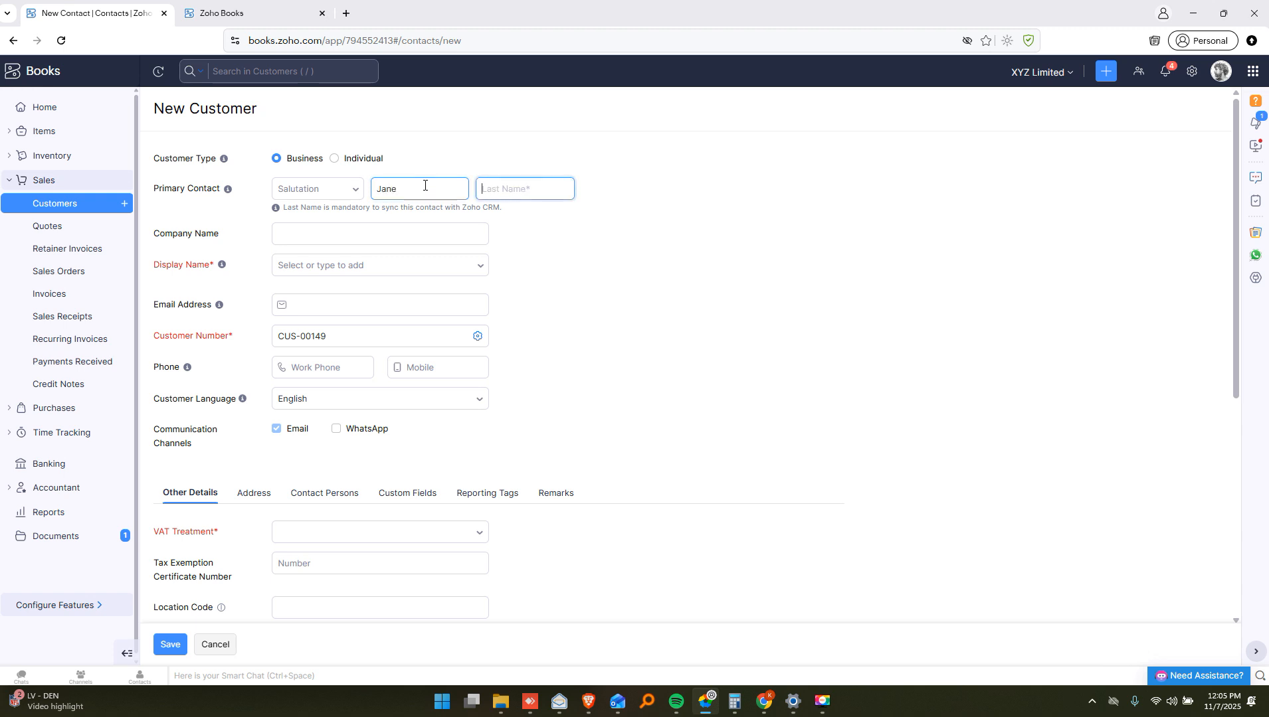
key("Tab")
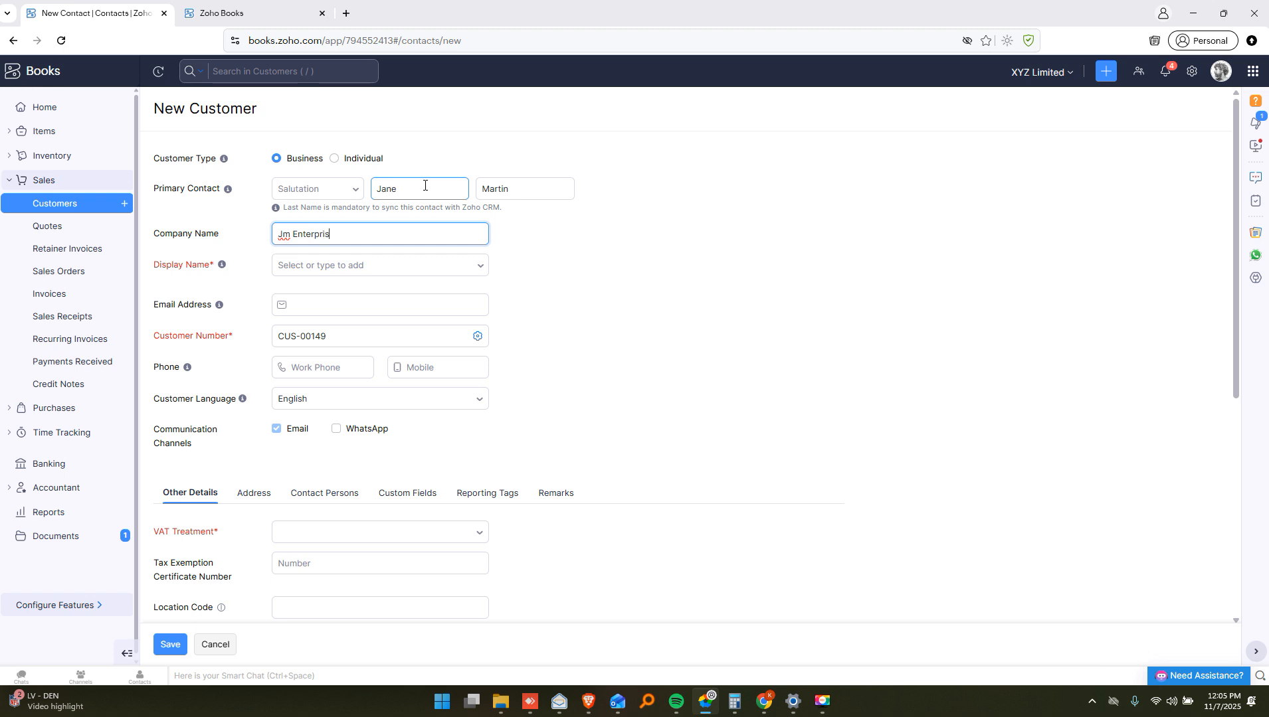
key("Tab")
left_click(663, 266)
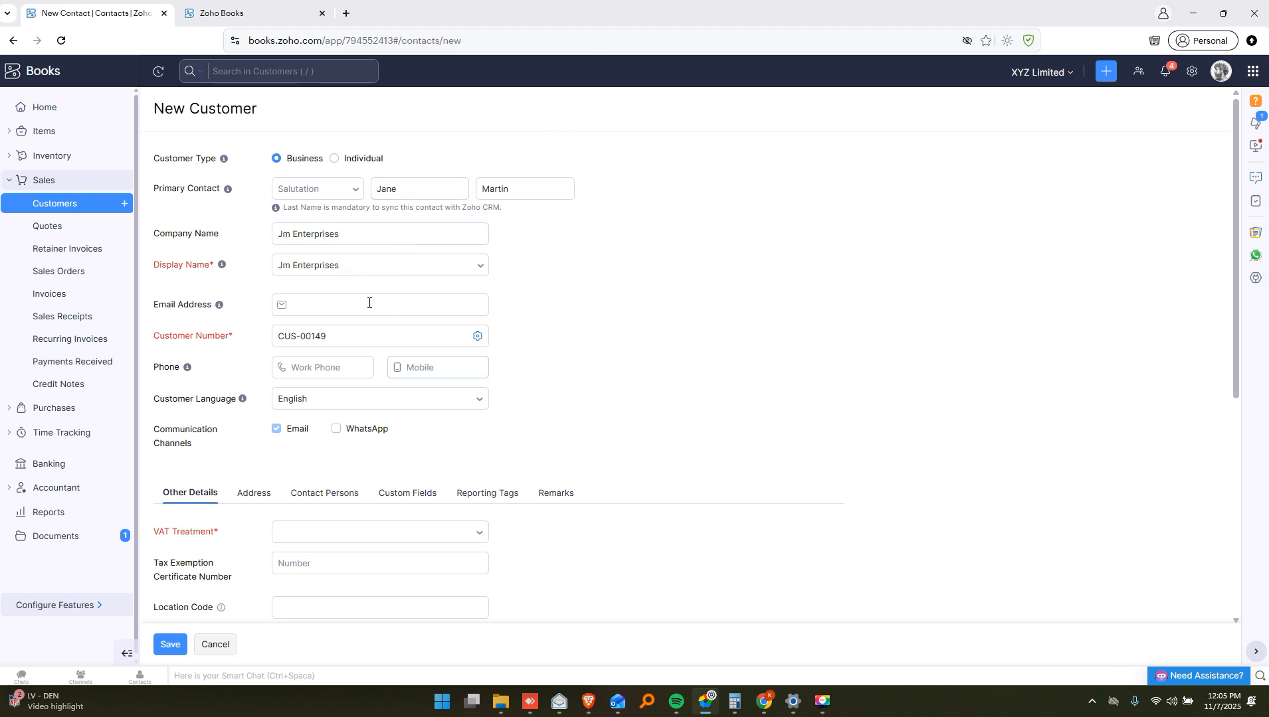
left_click(346, 315)
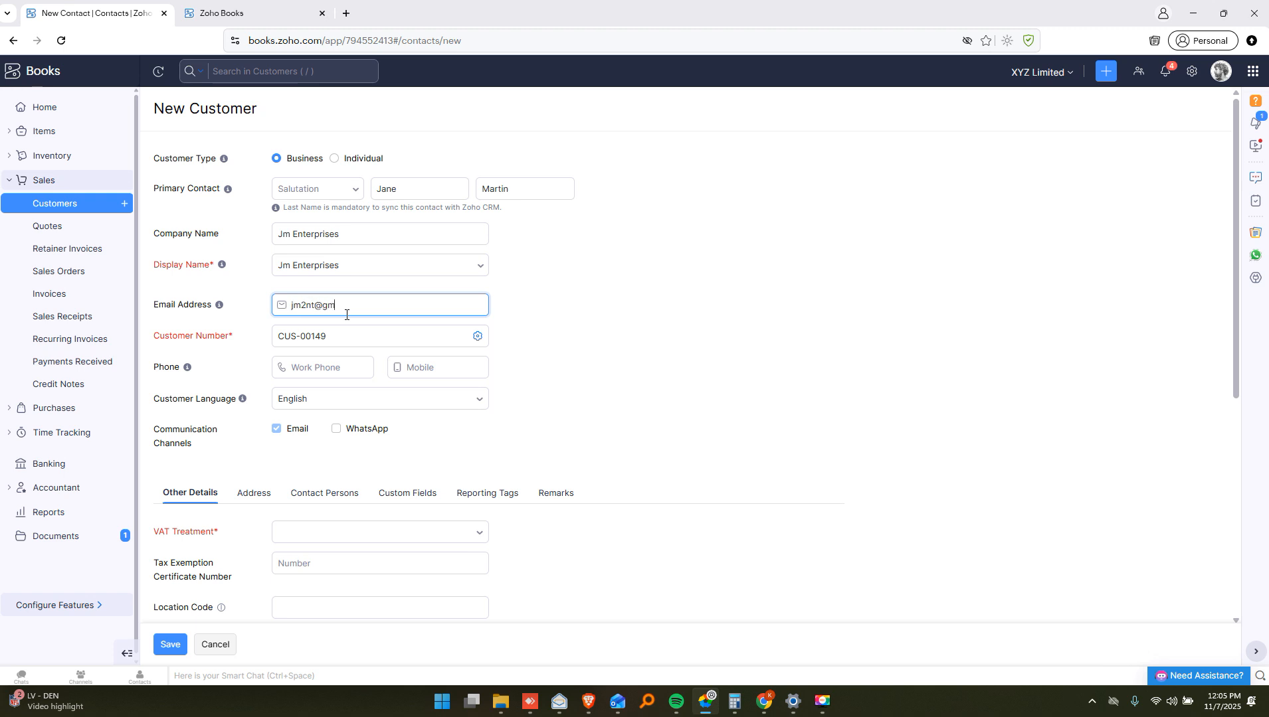
type("m")
left_click(319, 367)
left_click(476, 336)
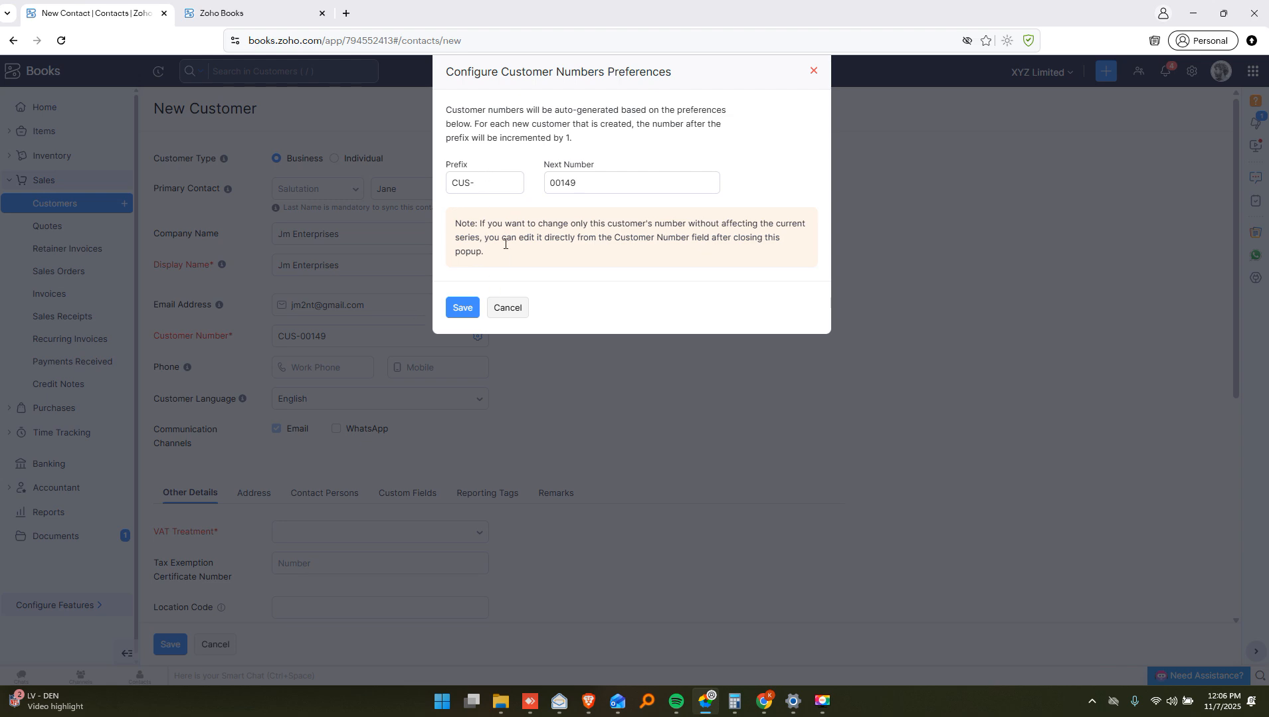
left_click(506, 306)
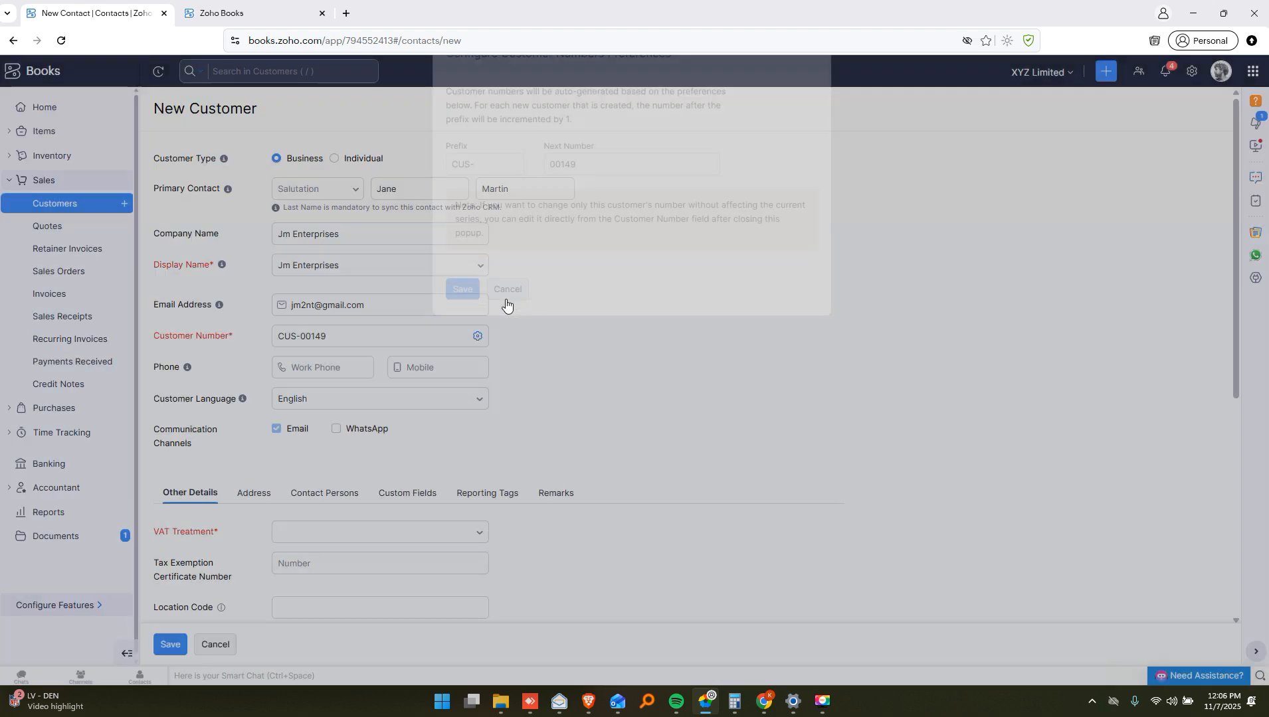
left_click_drag(348, 338, 302, 394)
left_click(322, 367)
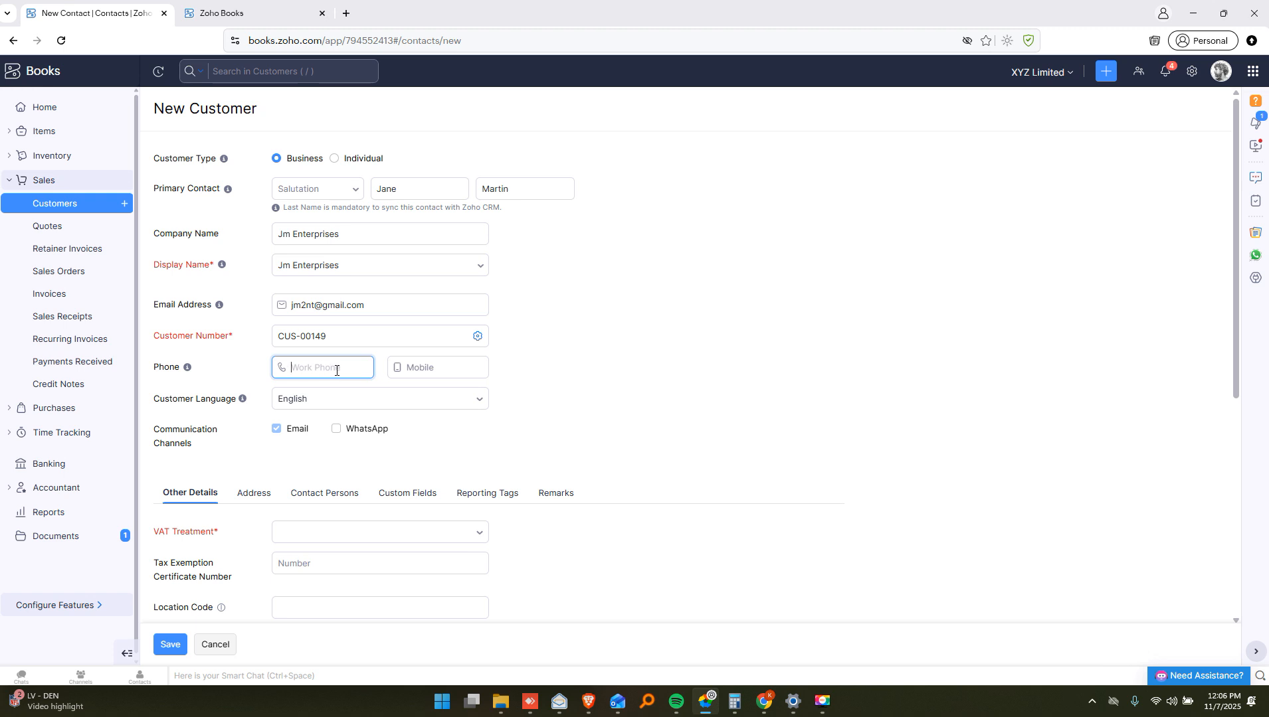
Enter the customer's work phone and corrected mobile number, enabling WhatsApp
type("07000000000")
key("Tab")
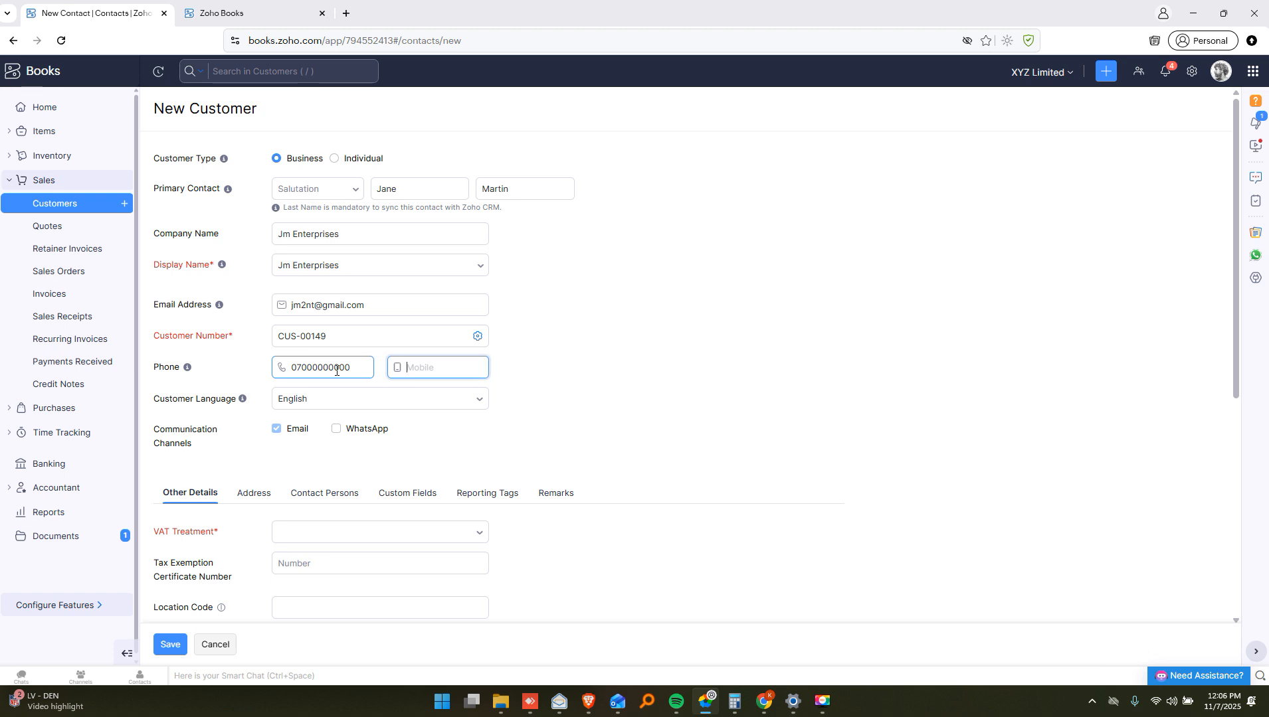
type("0")
type("70000000")
key("BackSpace")
key("BackSpace")
key("BackSpace")
key("BackSpace")
key("BackSpace")
key("BackSpace")
key("BackSpace")
key("BackSpace")
type("+2547000")
key("Tab")
left_click(544, 444)
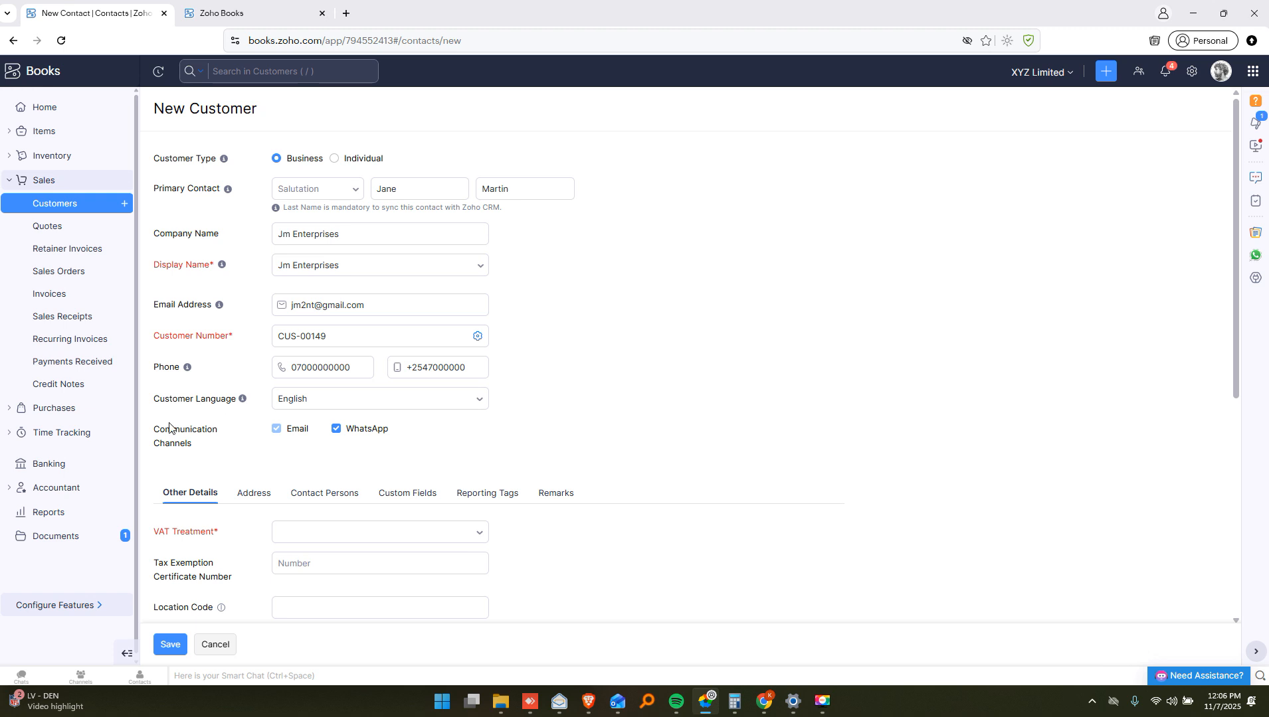
Set VAT Treatment to Non VAT Registered
scroll(332, 398, "down", 1)
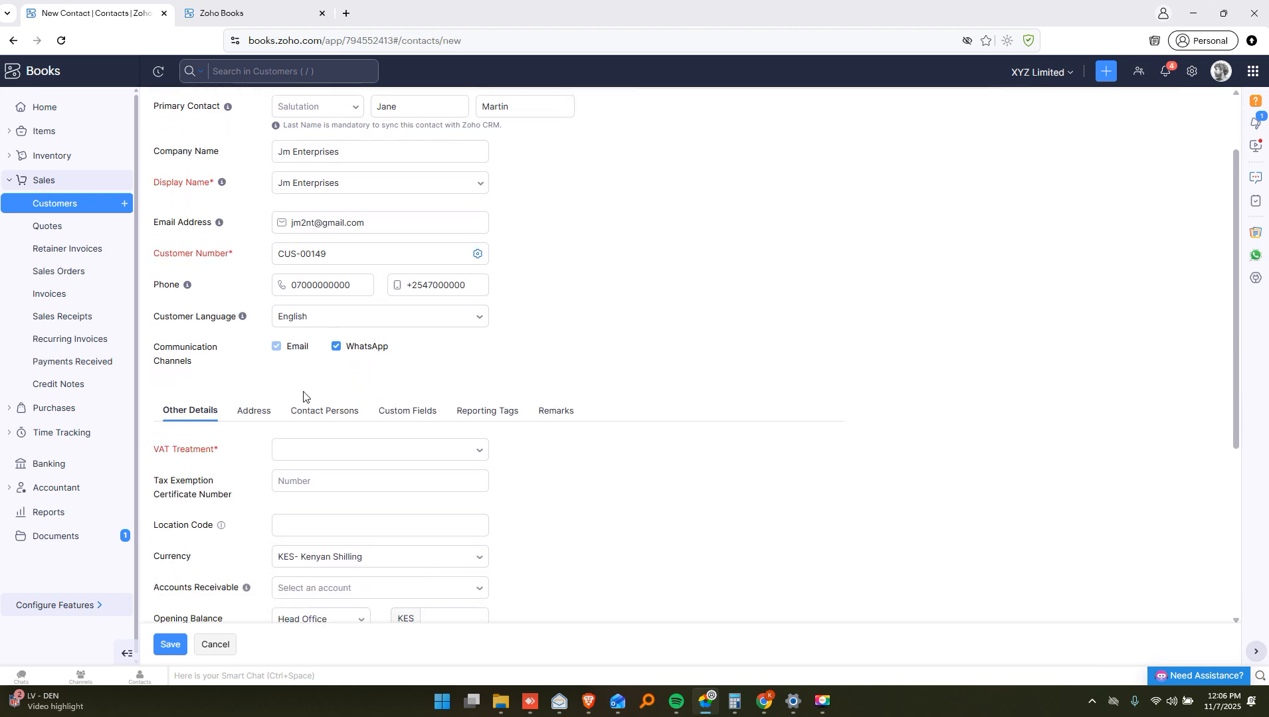
scroll(303, 397, "down", 2)
left_click(372, 337)
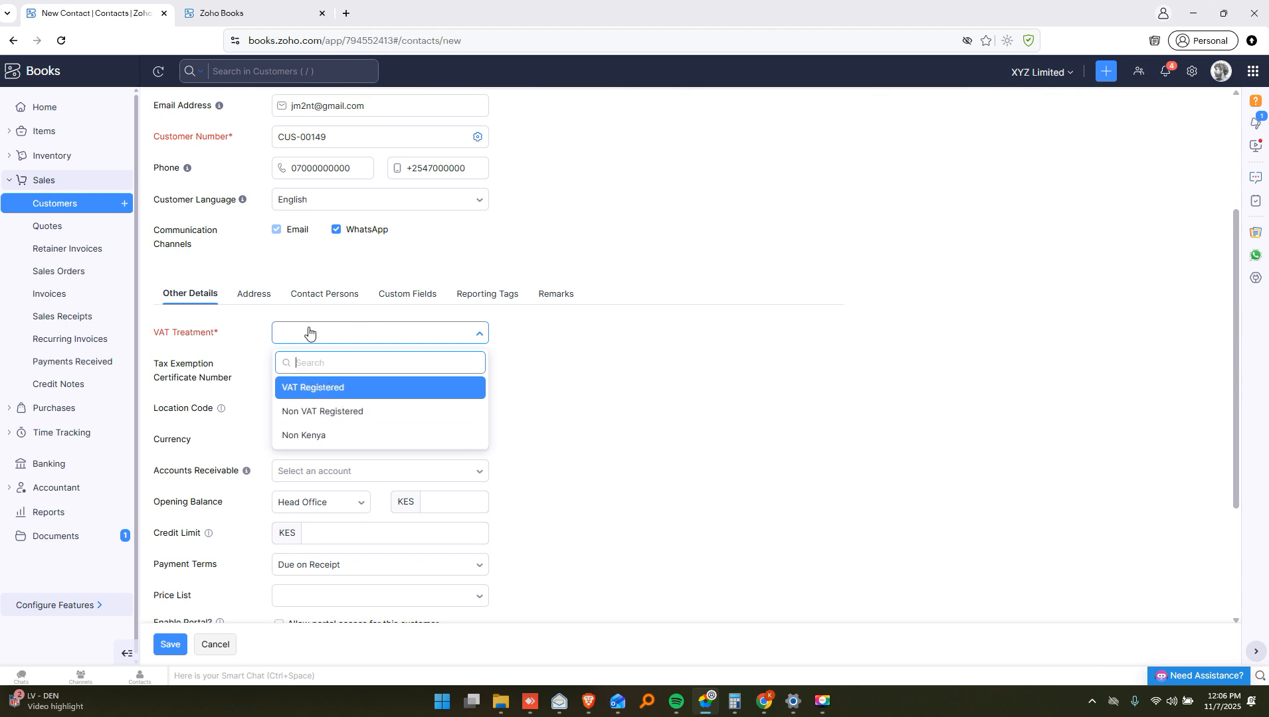
left_click(320, 418)
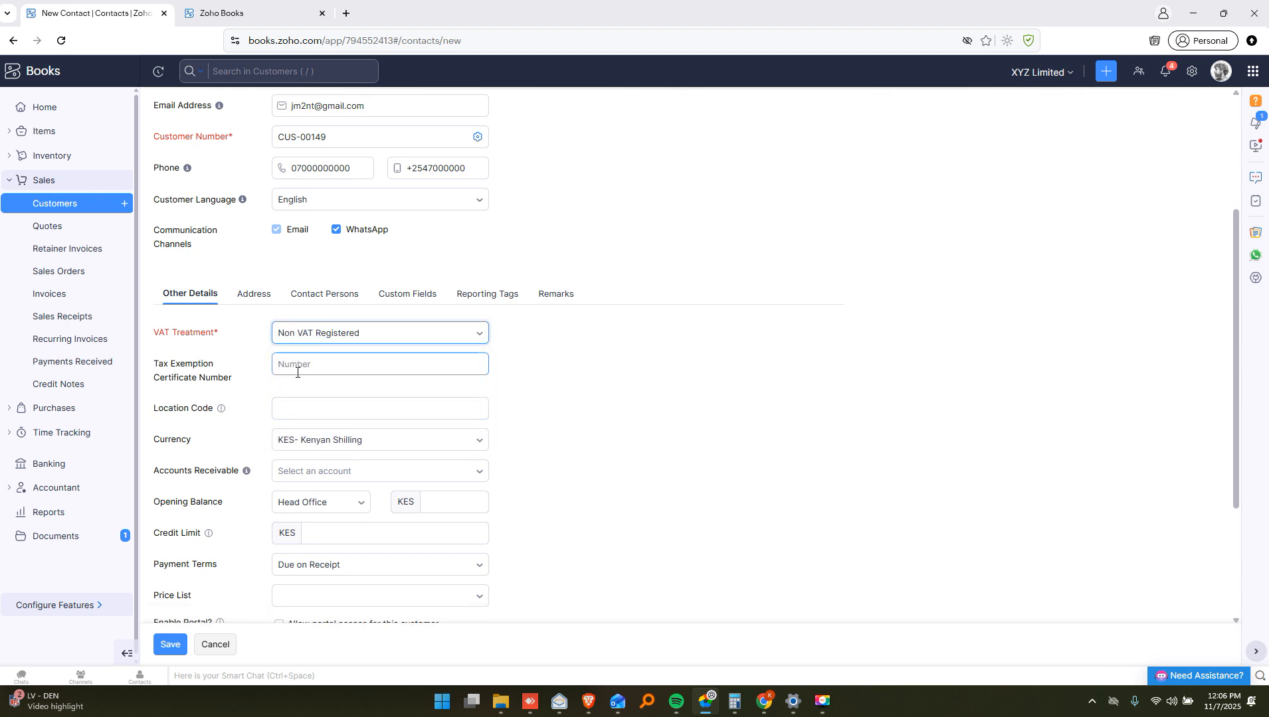
Leave exemption certificate and credit limit blank and save customer Jm Enterprises
left_click(167, 385)
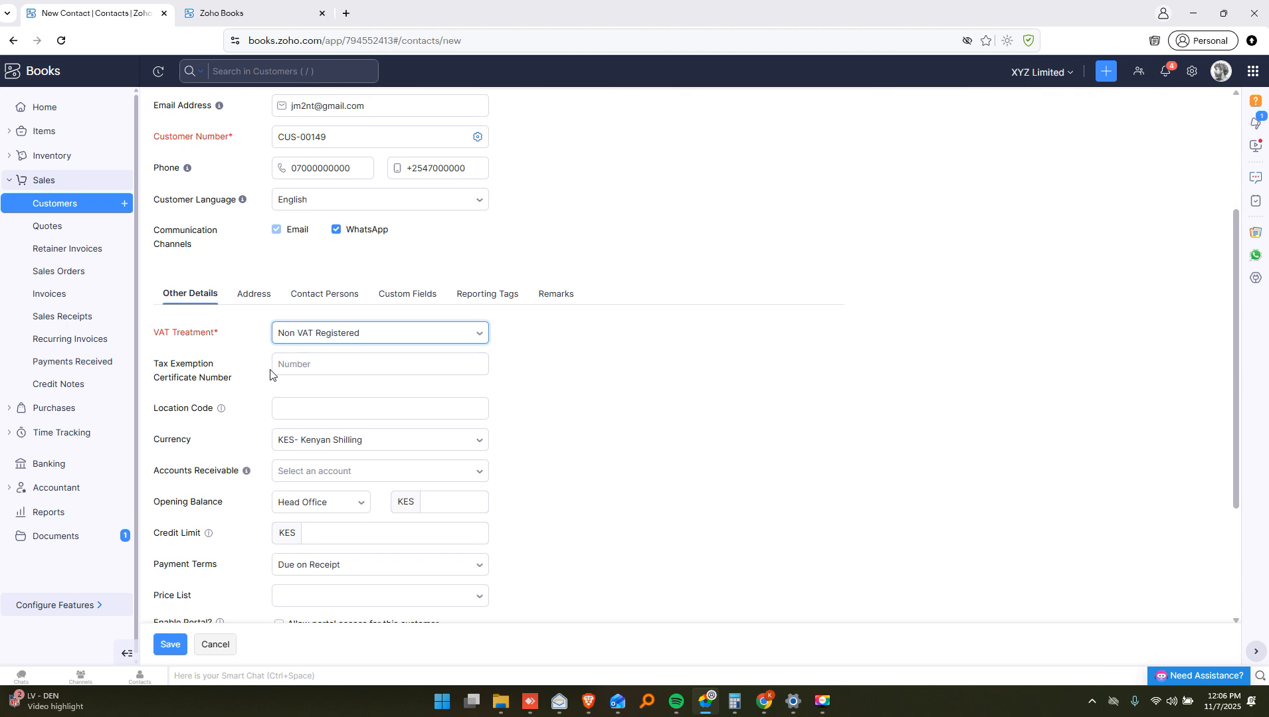
mouse_move(224, 411)
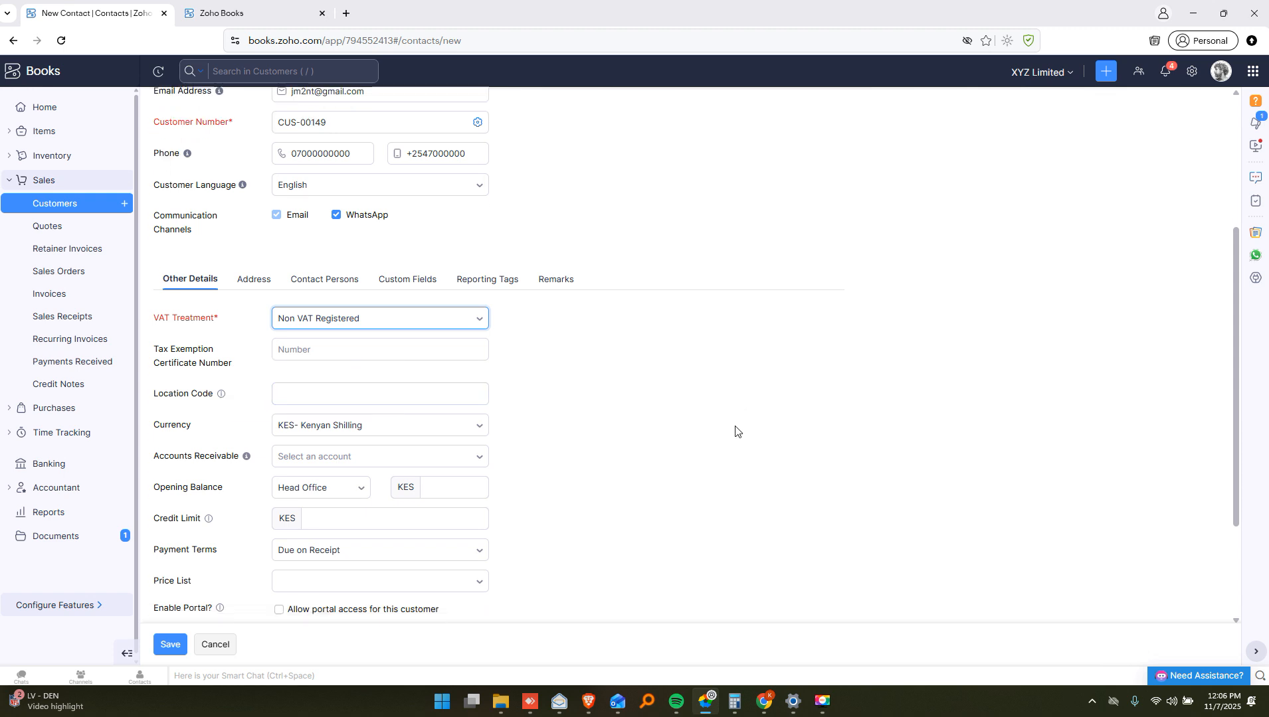
scroll(708, 433, "down", 3)
left_click(312, 346)
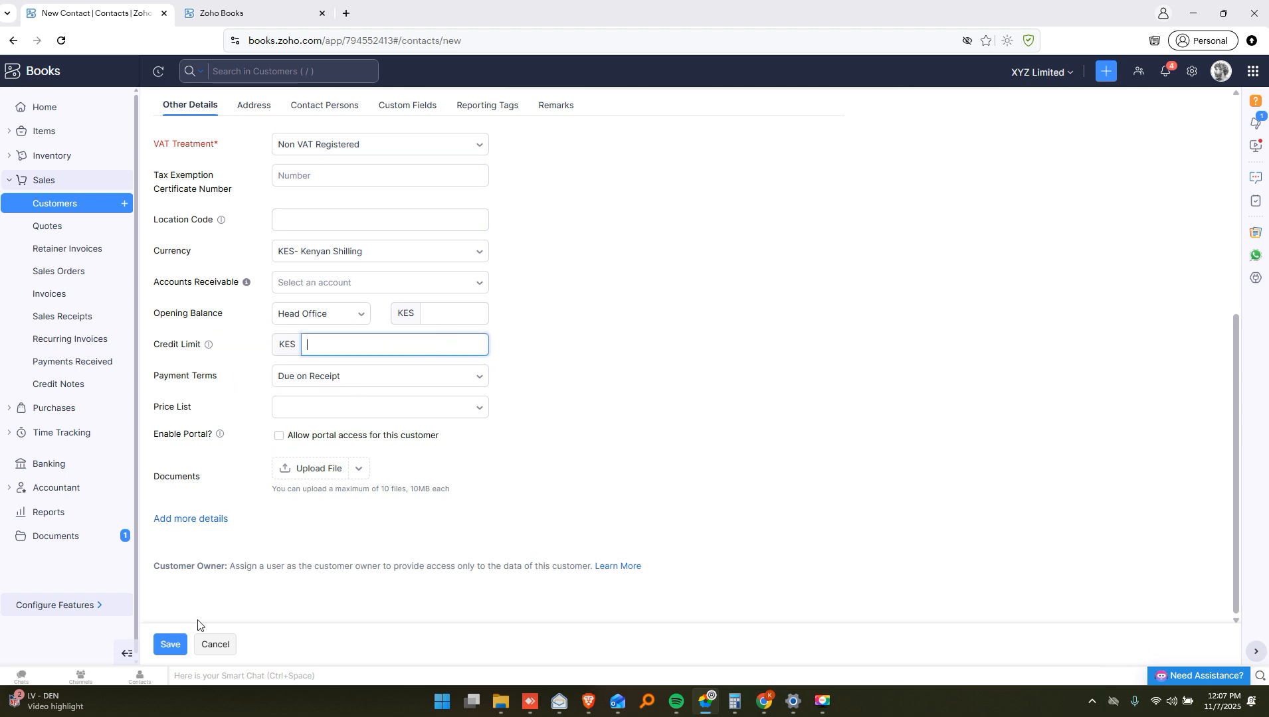
left_click(234, 587)
left_click(178, 645)
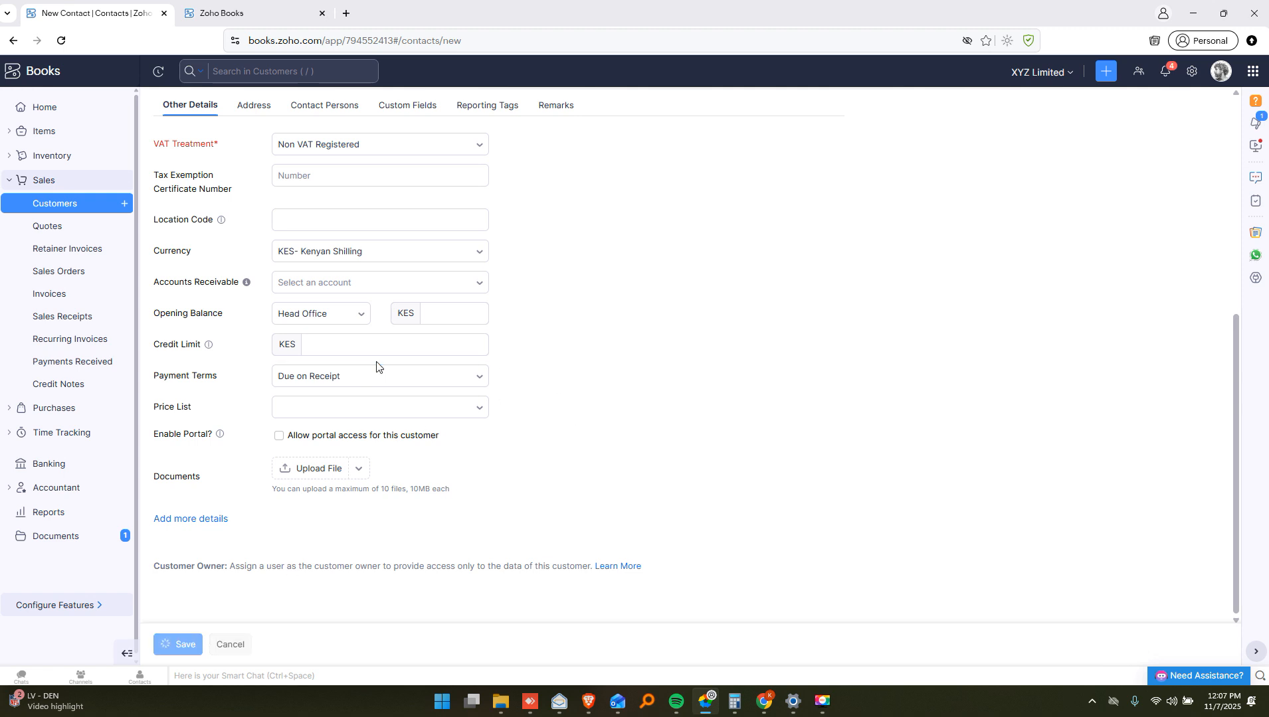
scroll(377, 368, "up", 5)
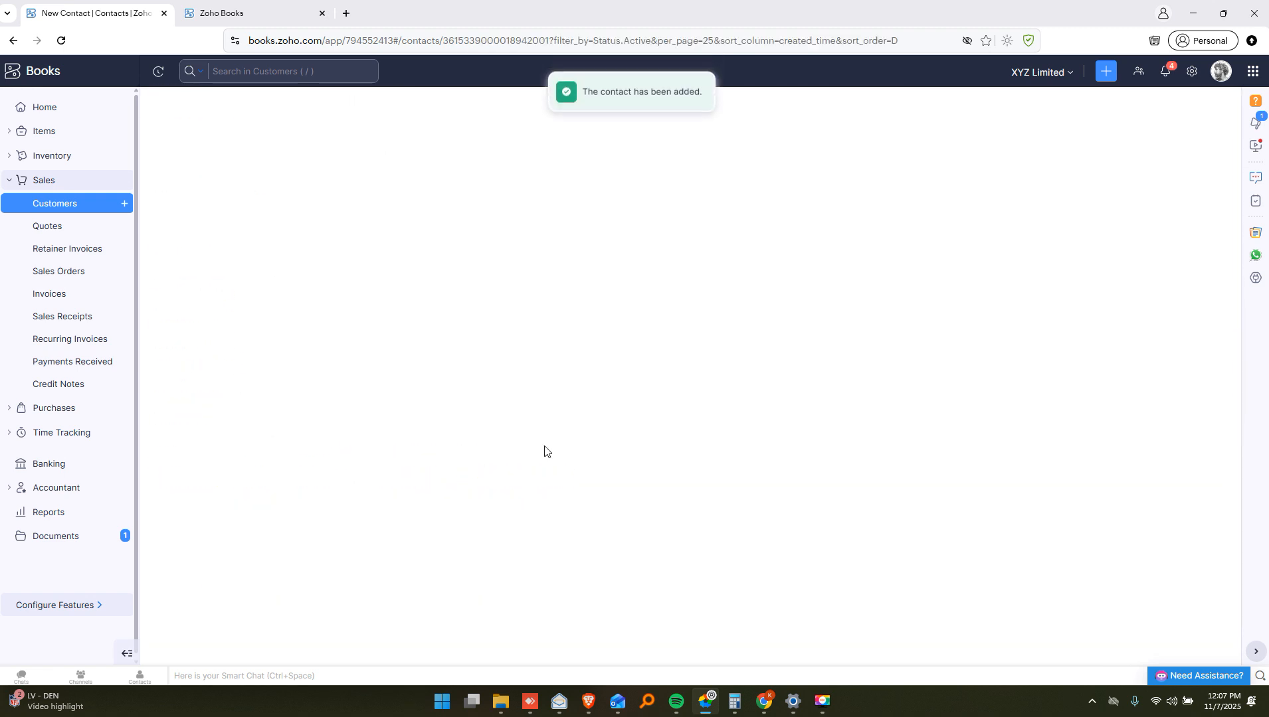
Check Jm Enterprises' New Transaction options, then go to the Invoices list
scroll(550, 405, "down", 1)
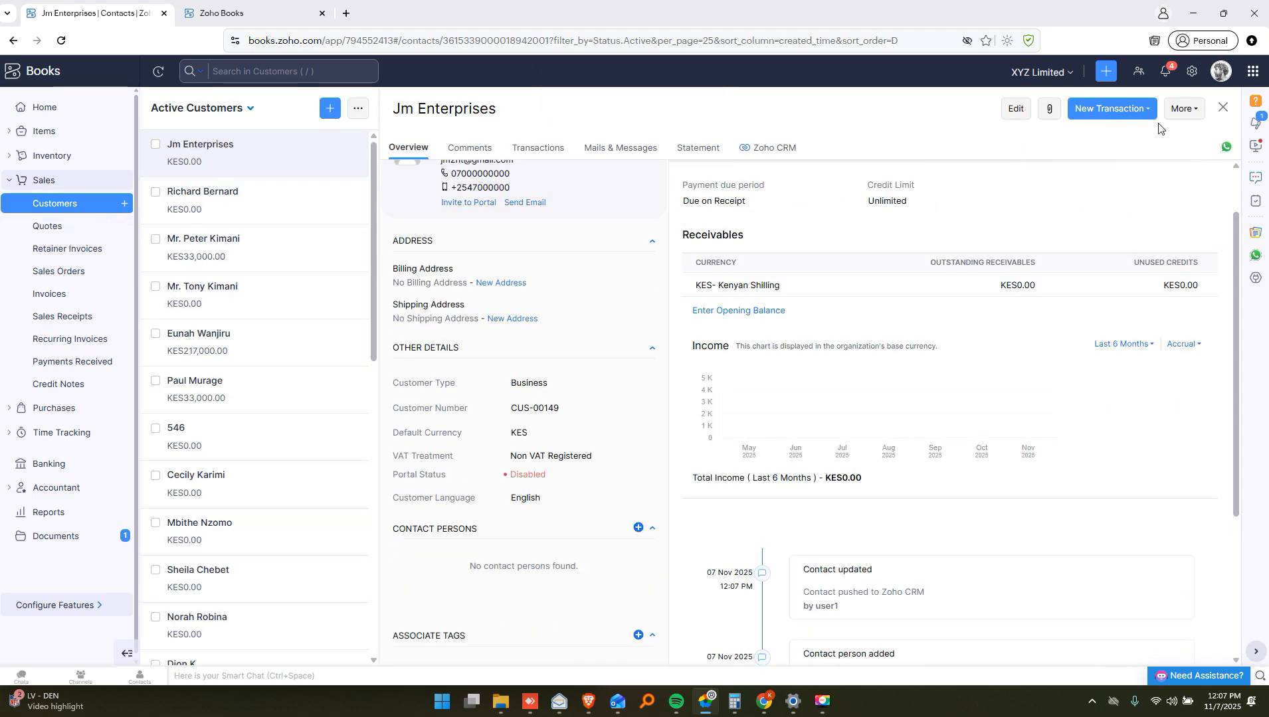
left_click(1142, 113)
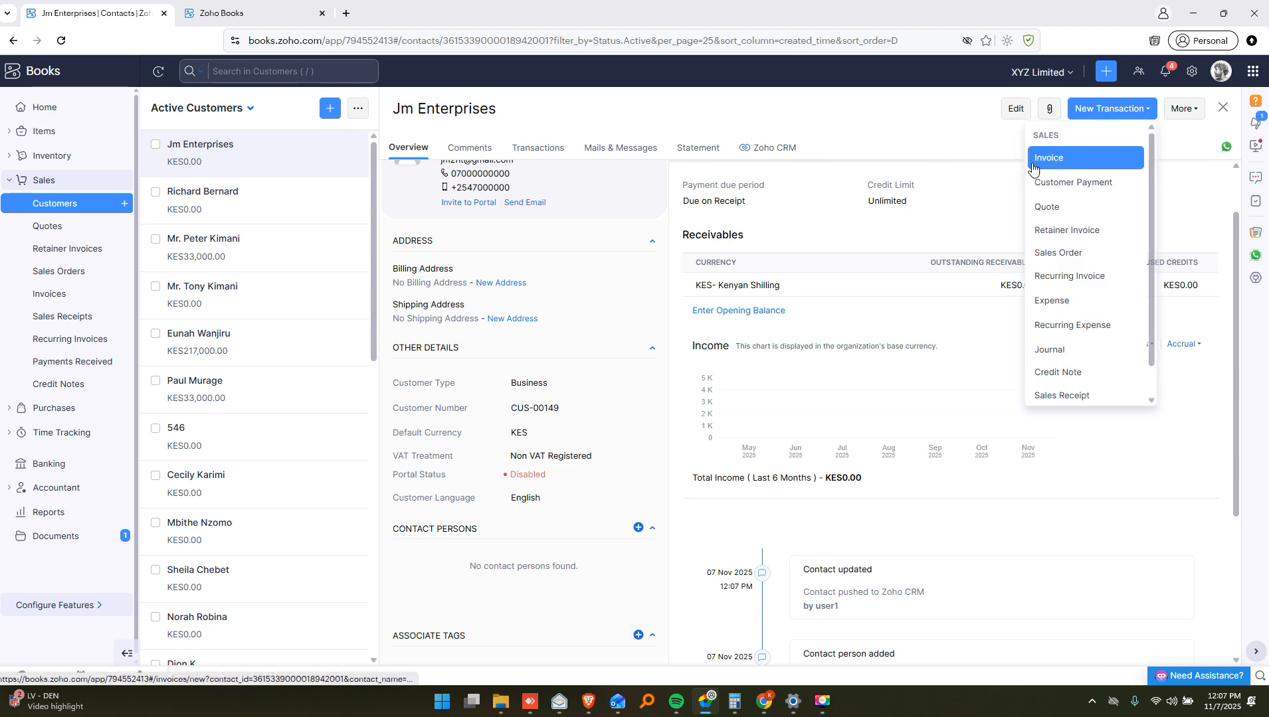
left_click(49, 294)
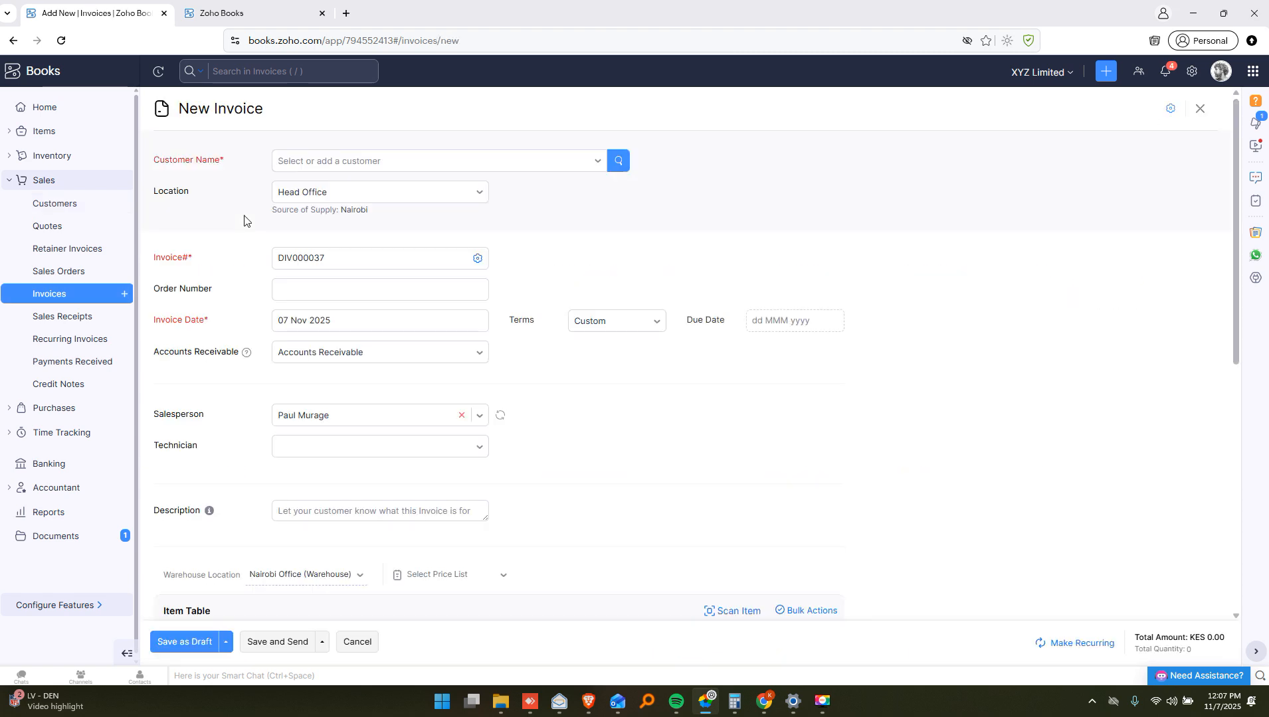
Set the invoice customer to Jm Enterprises by searching 'M ENT'
left_click(295, 167)
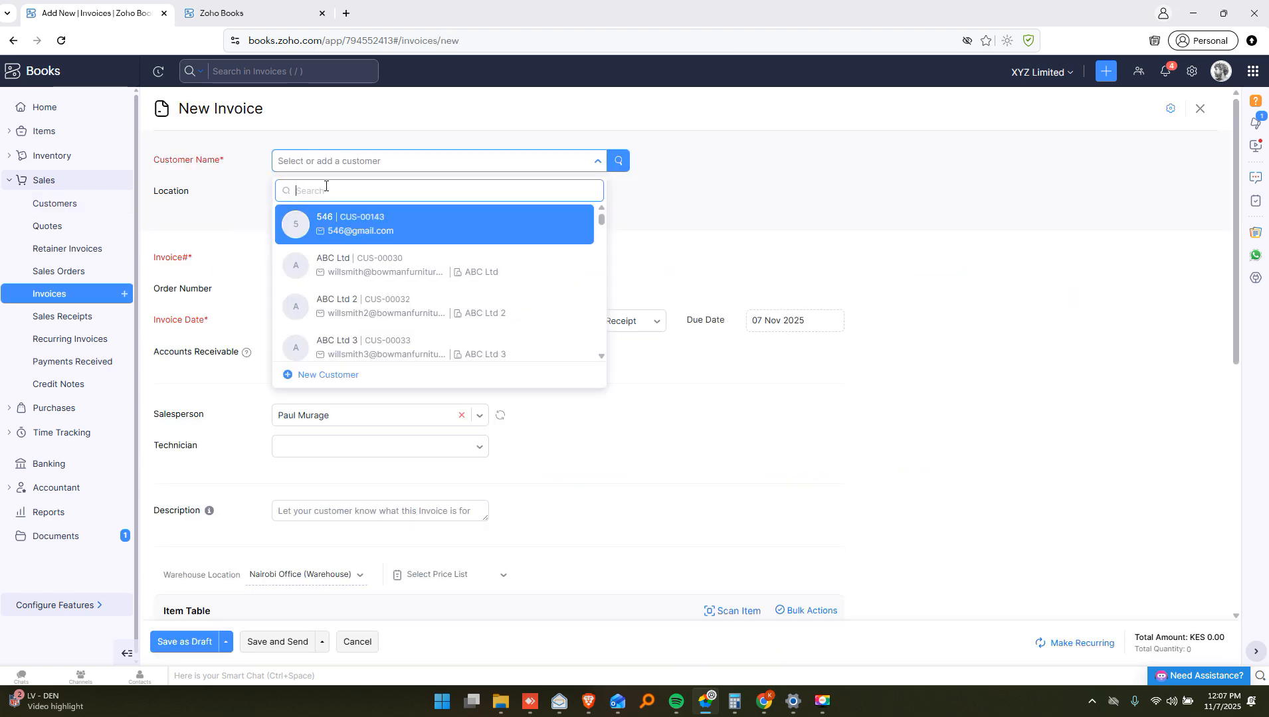
type("M EN")
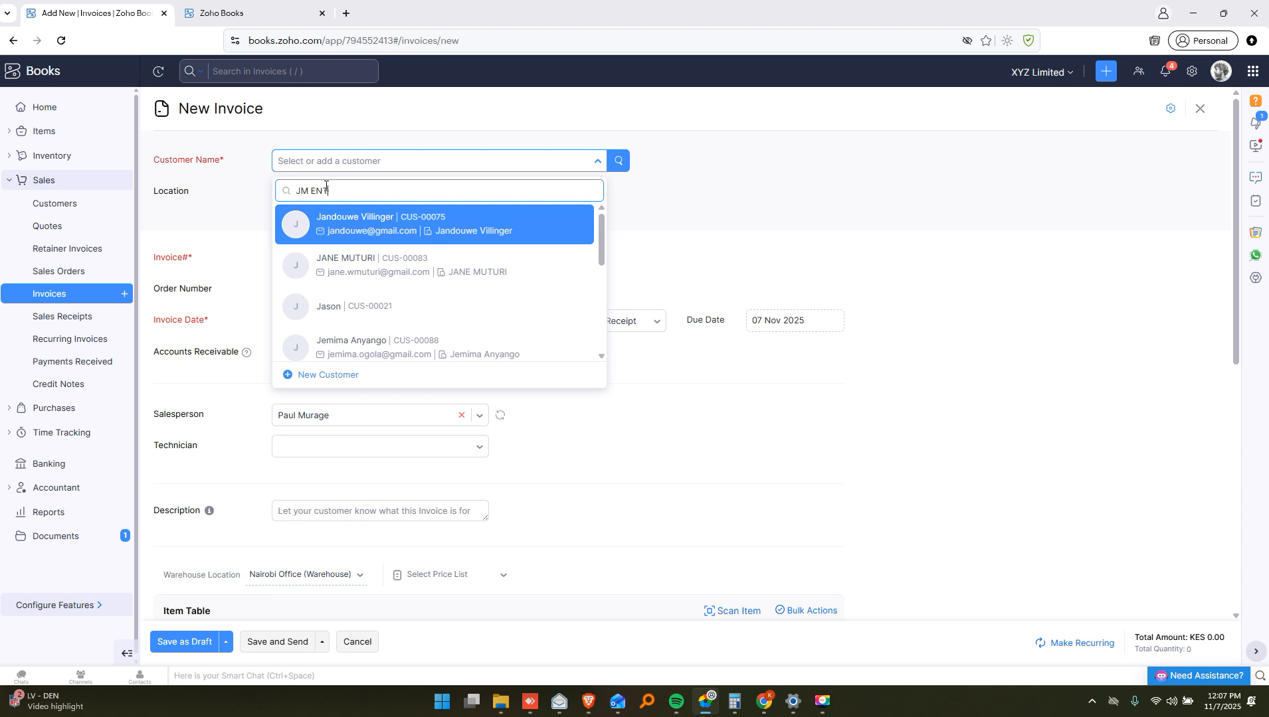
type("T")
left_click(380, 220)
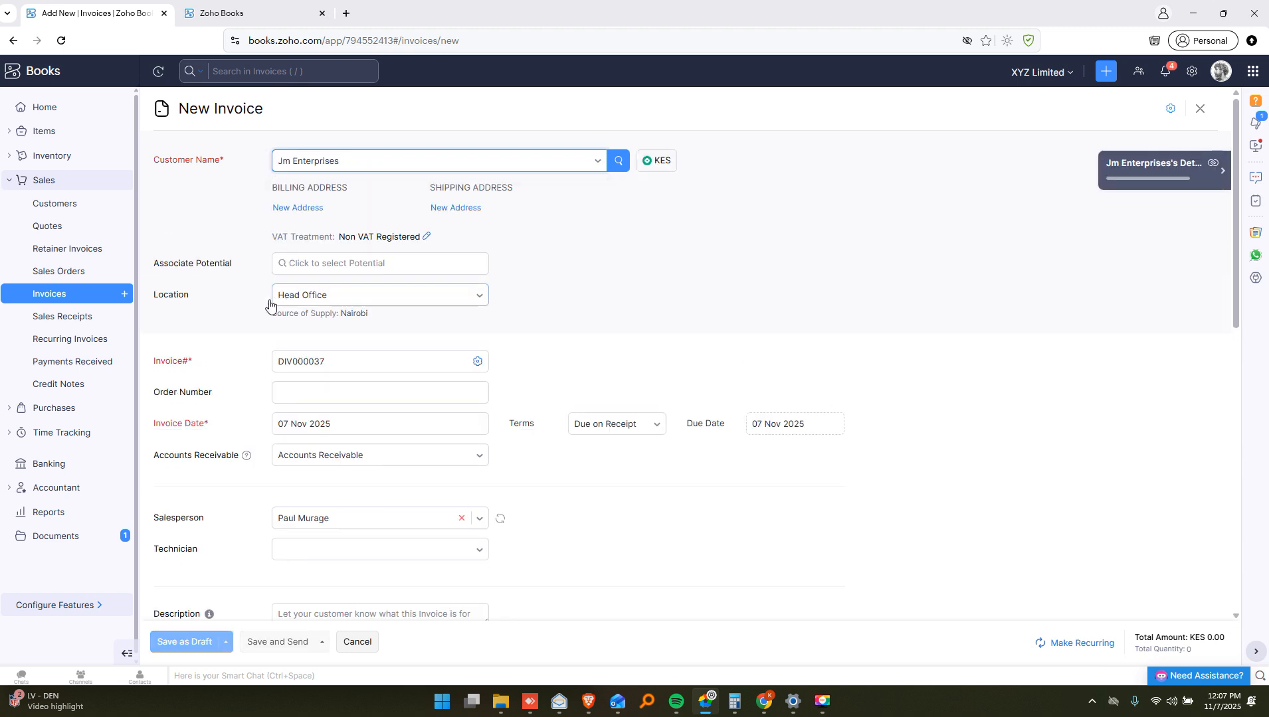
Check invoice number DIV000037, then start the description 'fIRST INVOICE'
scroll(255, 303, "down", 2)
left_click(332, 233)
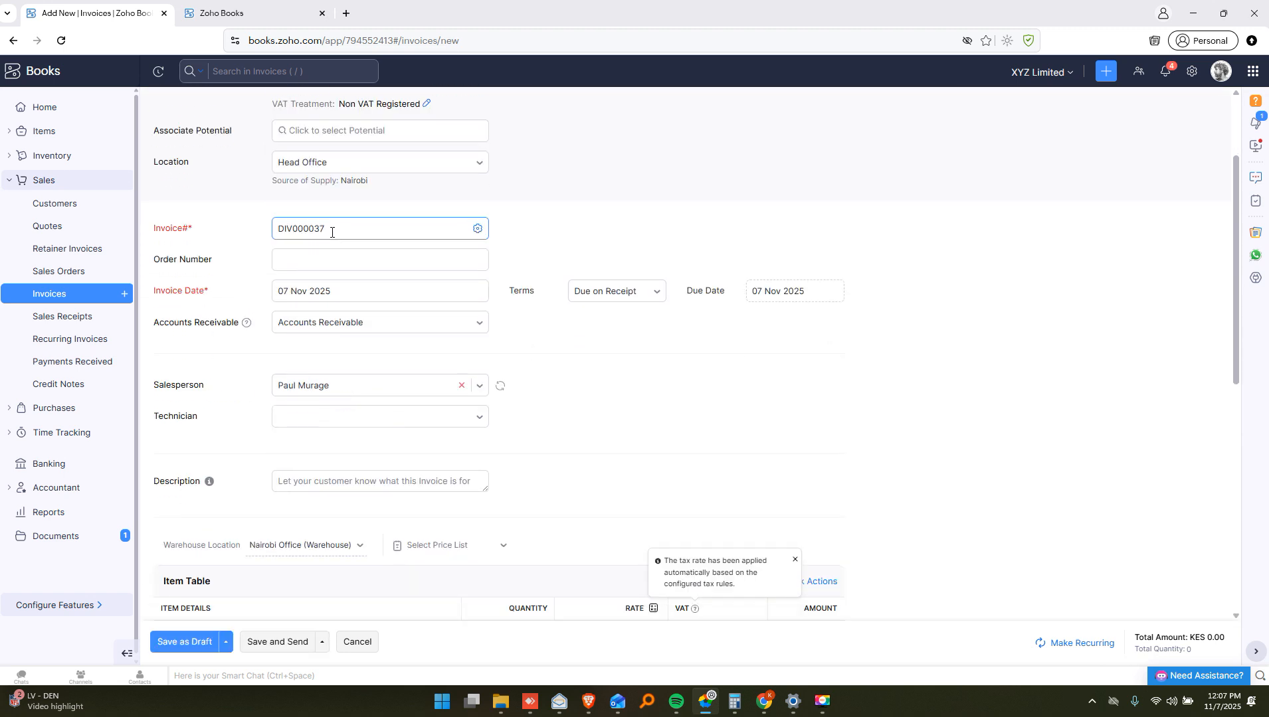
double_click(286, 229)
left_click(306, 267)
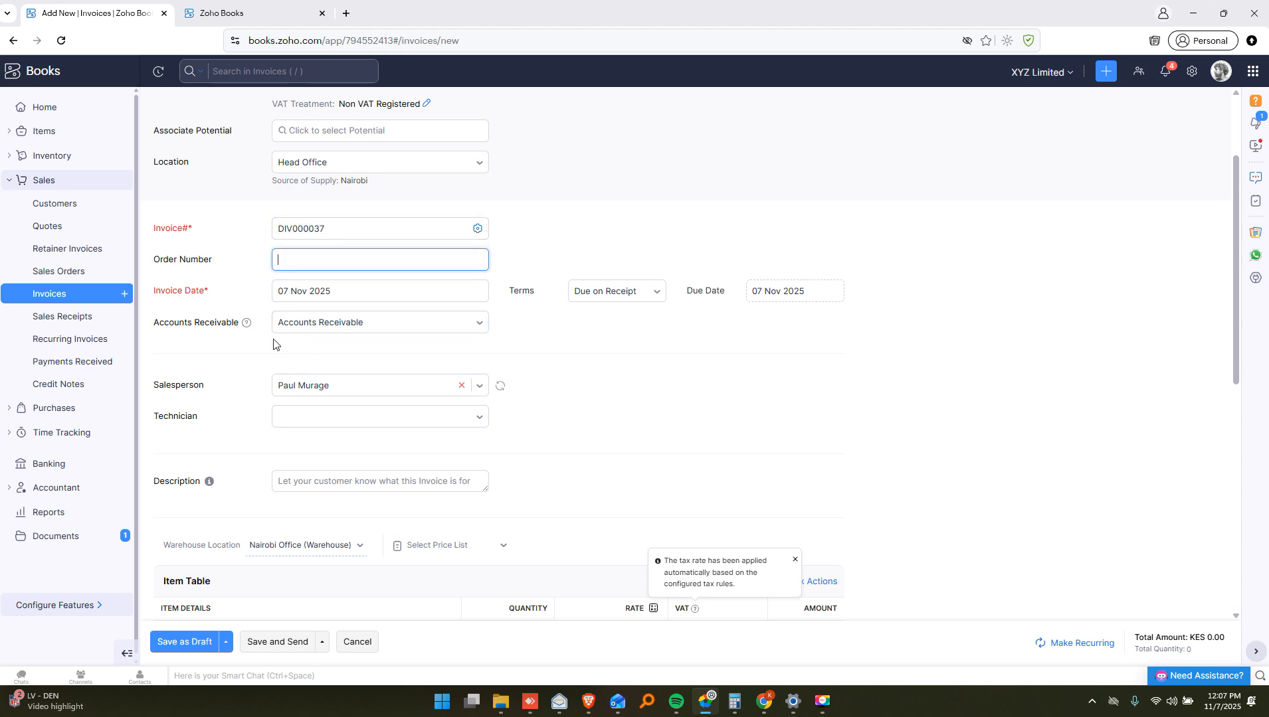
scroll(278, 346, "down", 1)
mouse_move(249, 265)
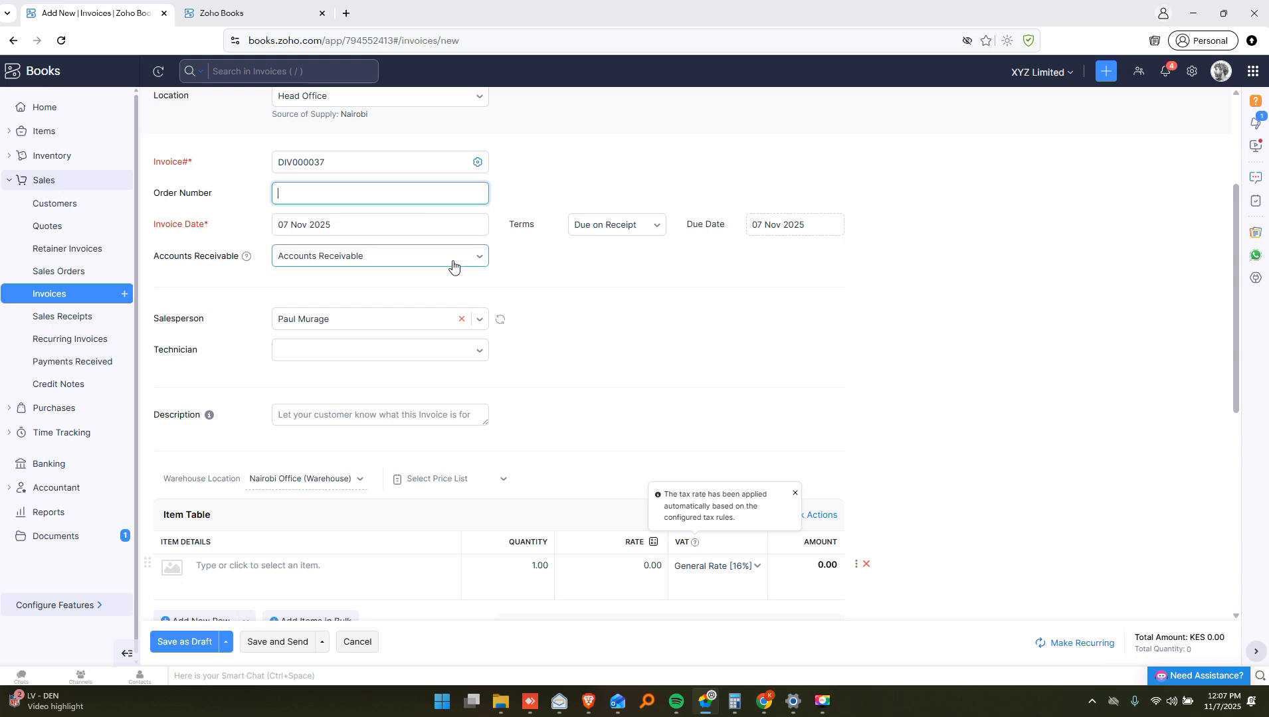
scroll(284, 363, "down", 3)
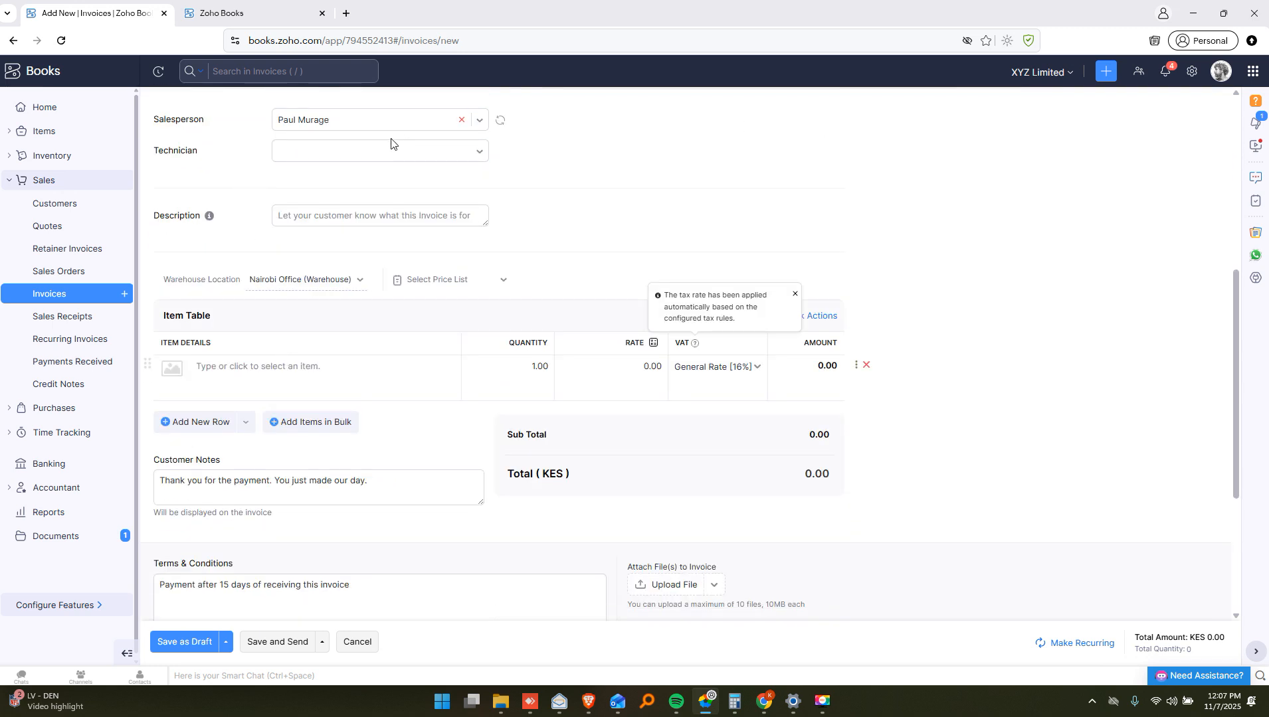
left_click(296, 210)
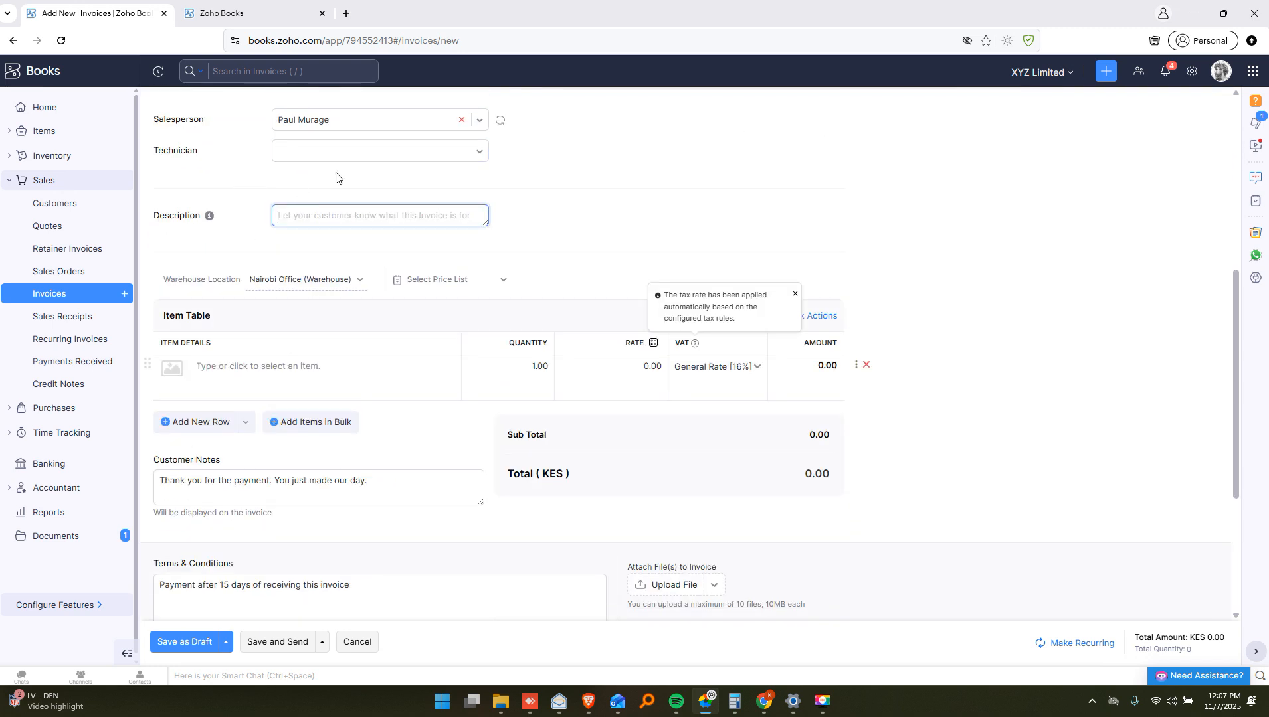
type("fIRST INVOICE")
Add Bermacol and IPhone Covers as the first two invoice line items
left_click(267, 370)
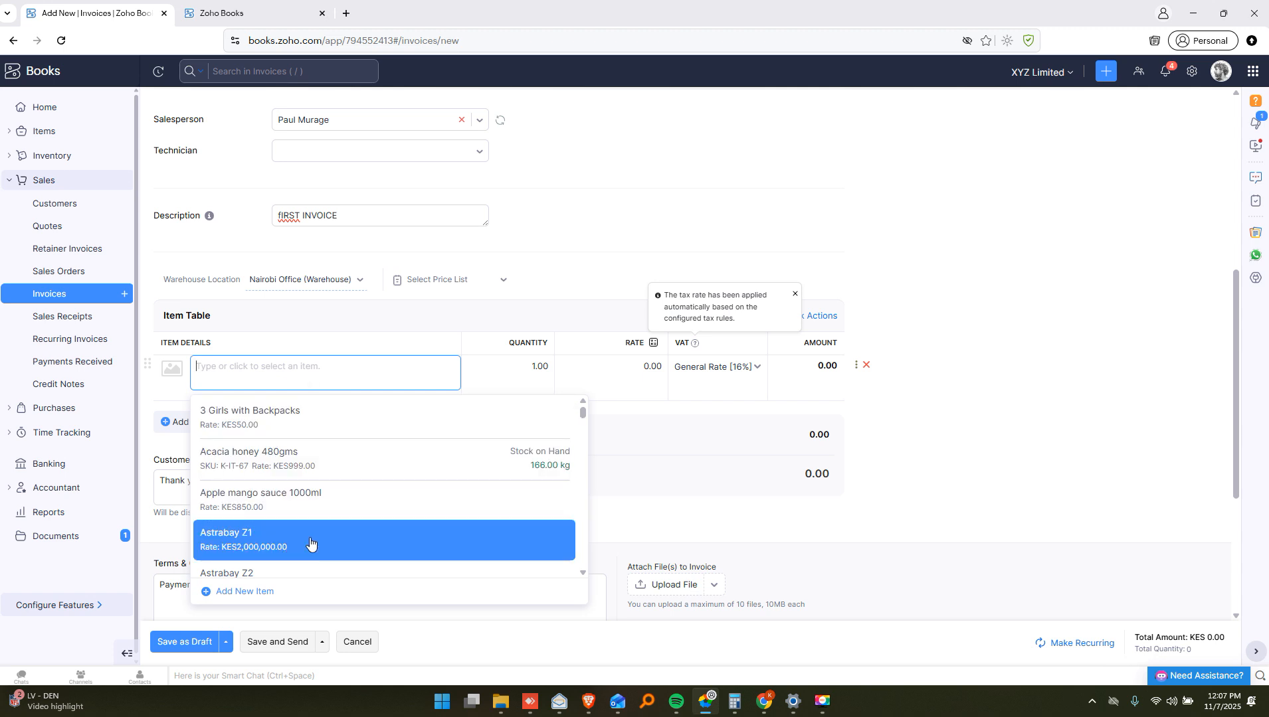
scroll(368, 452, "down", 1)
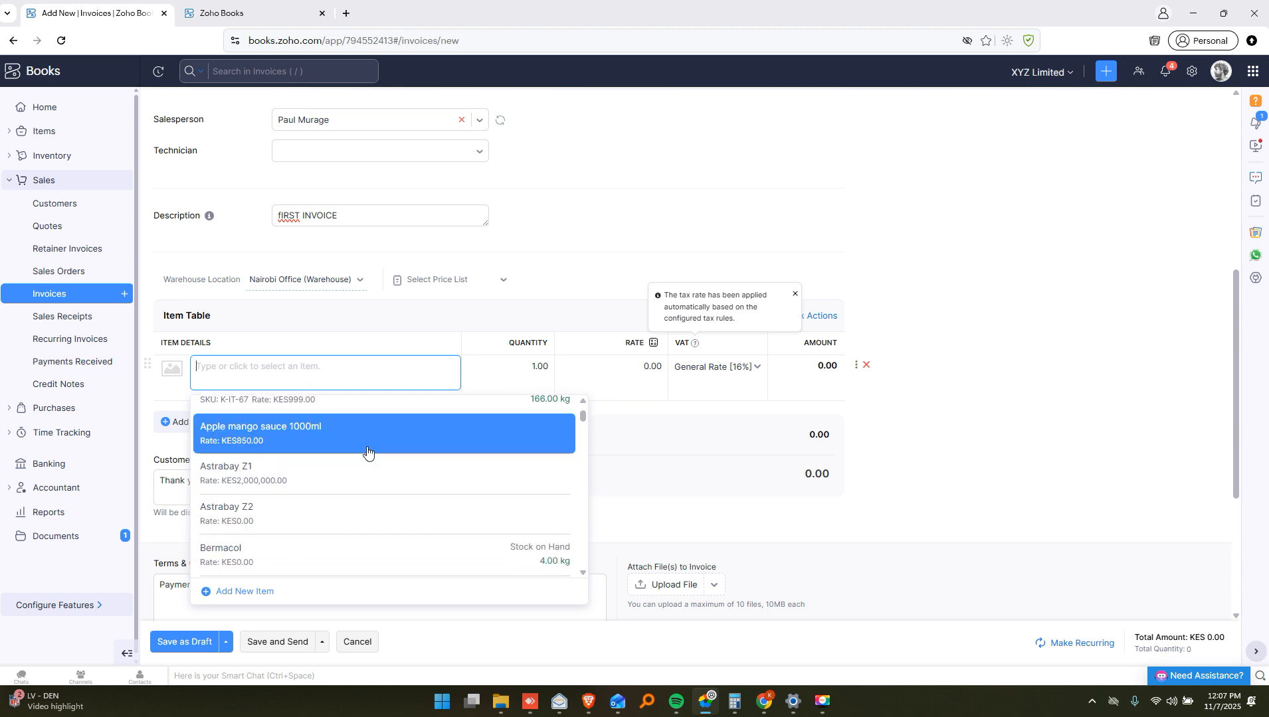
left_click(406, 543)
scroll(331, 433, "down", 2)
left_click(330, 326)
scroll(303, 465, "down", 8)
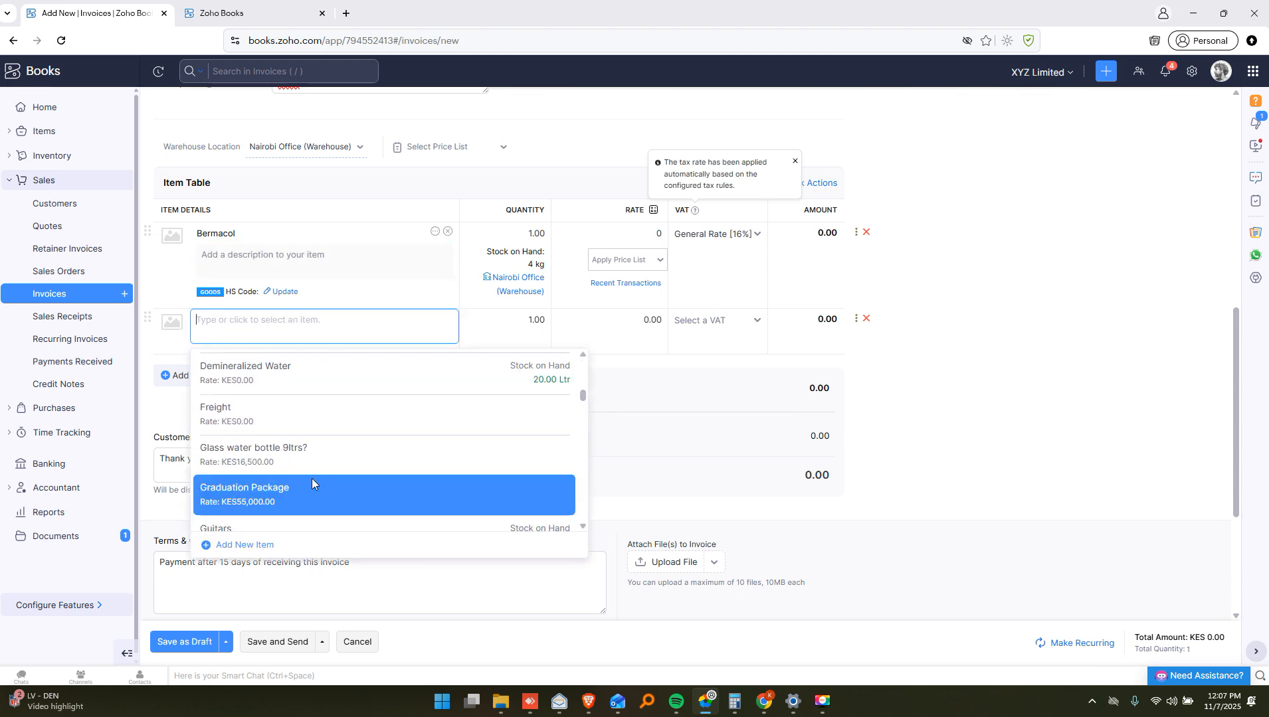
scroll(358, 519, "down", 3)
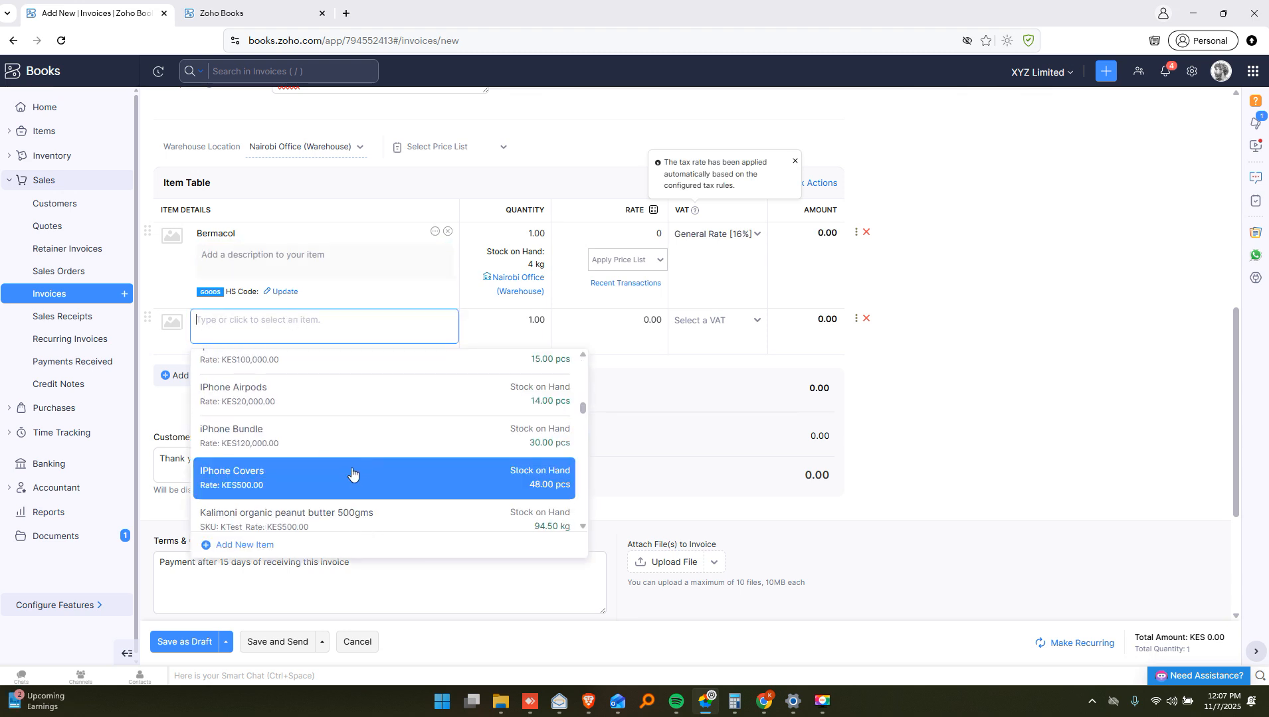
left_click(348, 475)
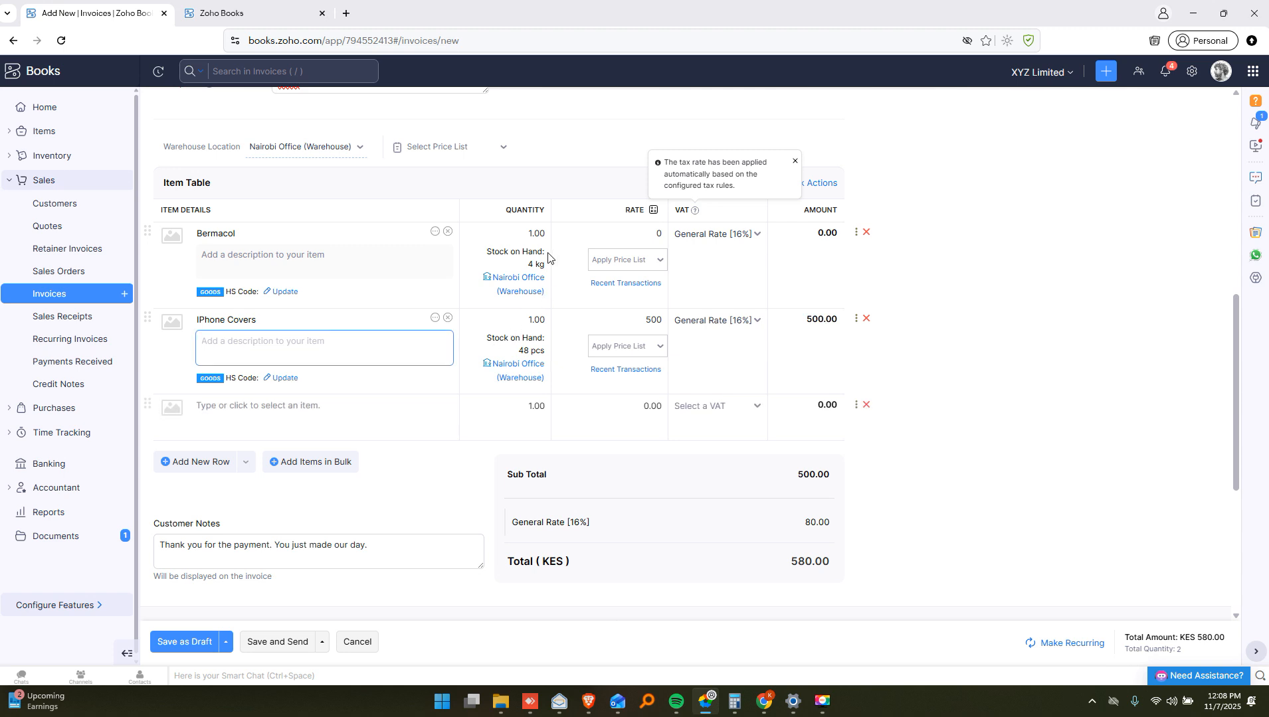
Set Bermacol's rate to 50 and quantity to 5, giving a KES 870.00 total
left_click_drag(486, 257, 525, 259)
left_click(639, 234)
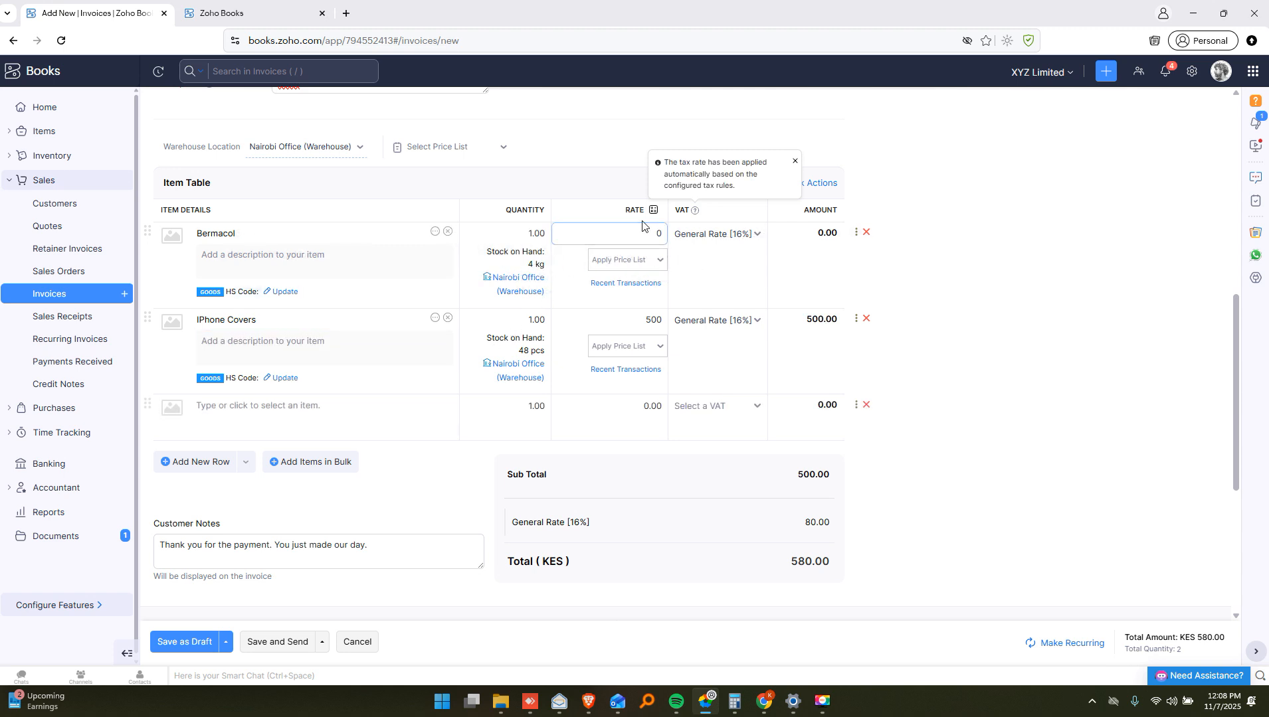
double_click(659, 234)
type("50")
left_click(647, 336)
left_click(522, 233)
double_click(532, 234)
type("1")
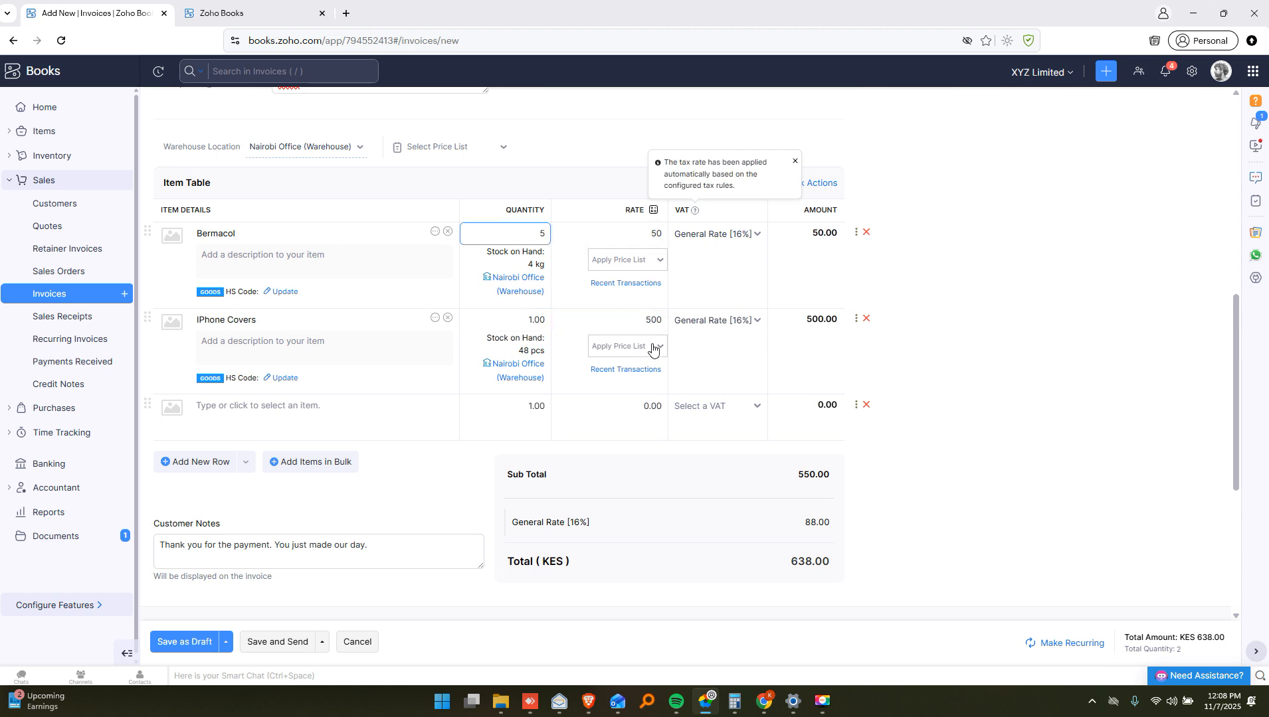
scroll(652, 353, "down", 2)
left_click(884, 441)
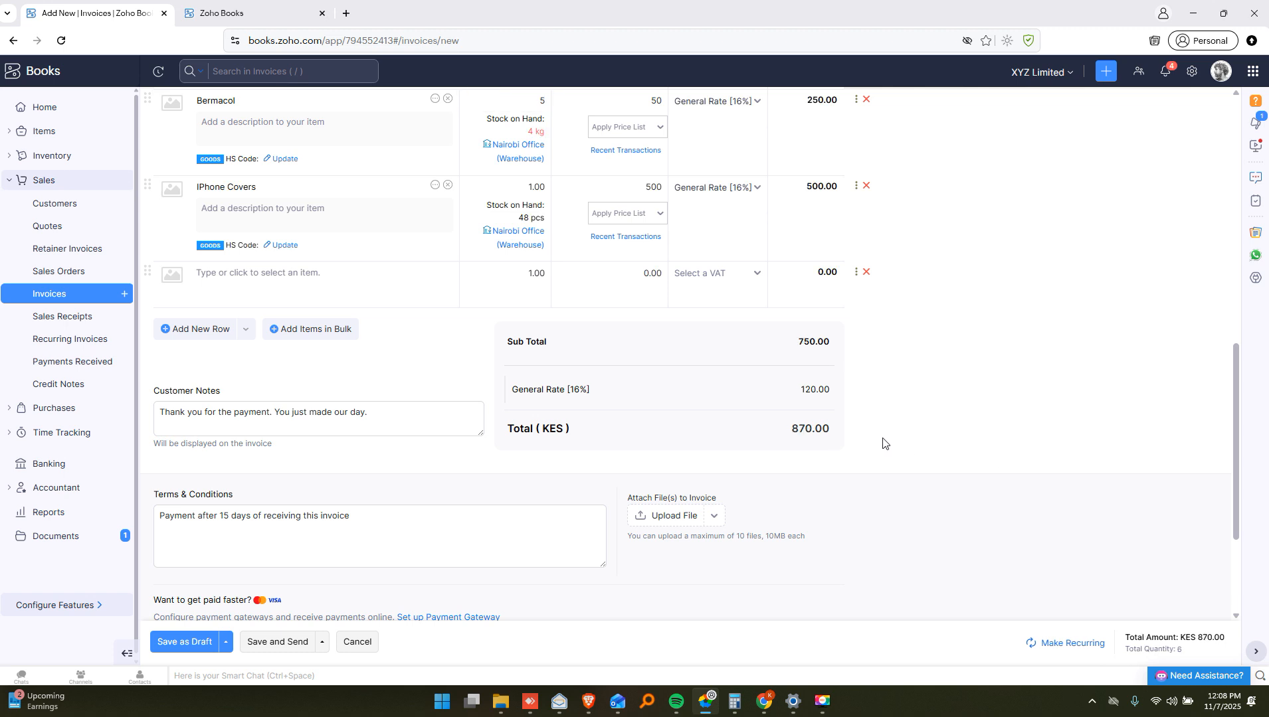
scroll(640, 442, "down", 1)
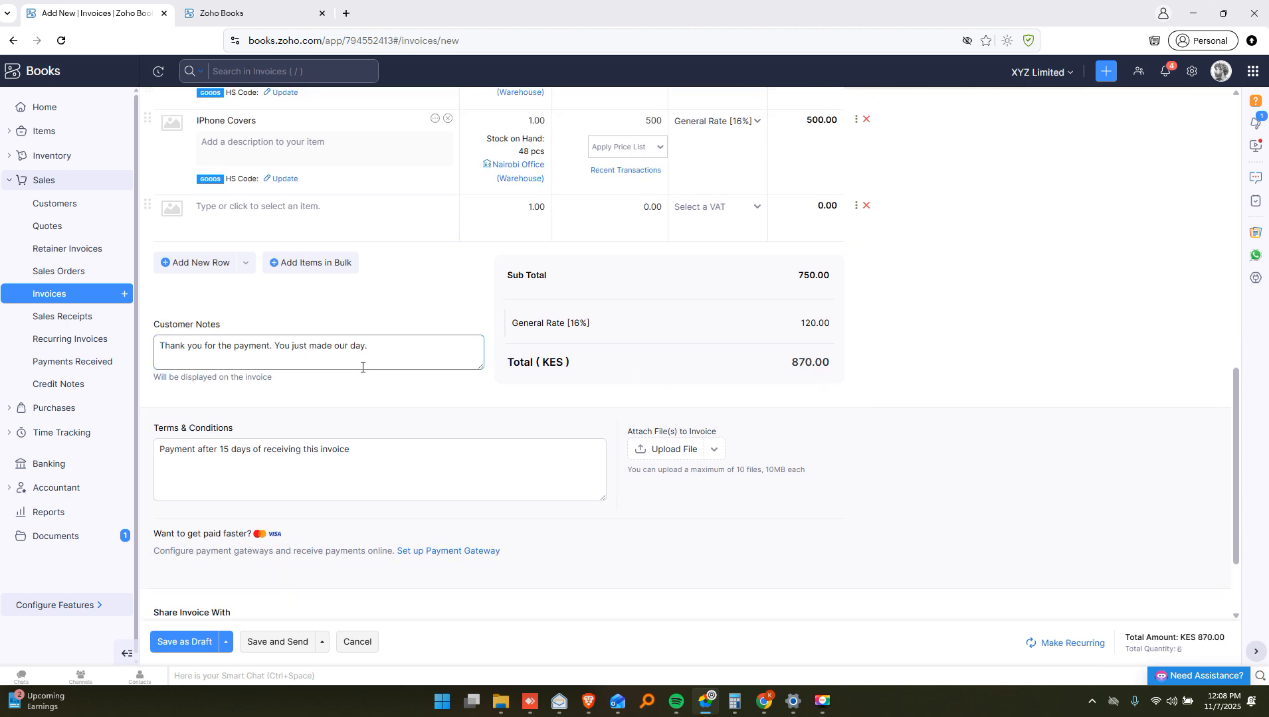
scroll(367, 340, "down", 2)
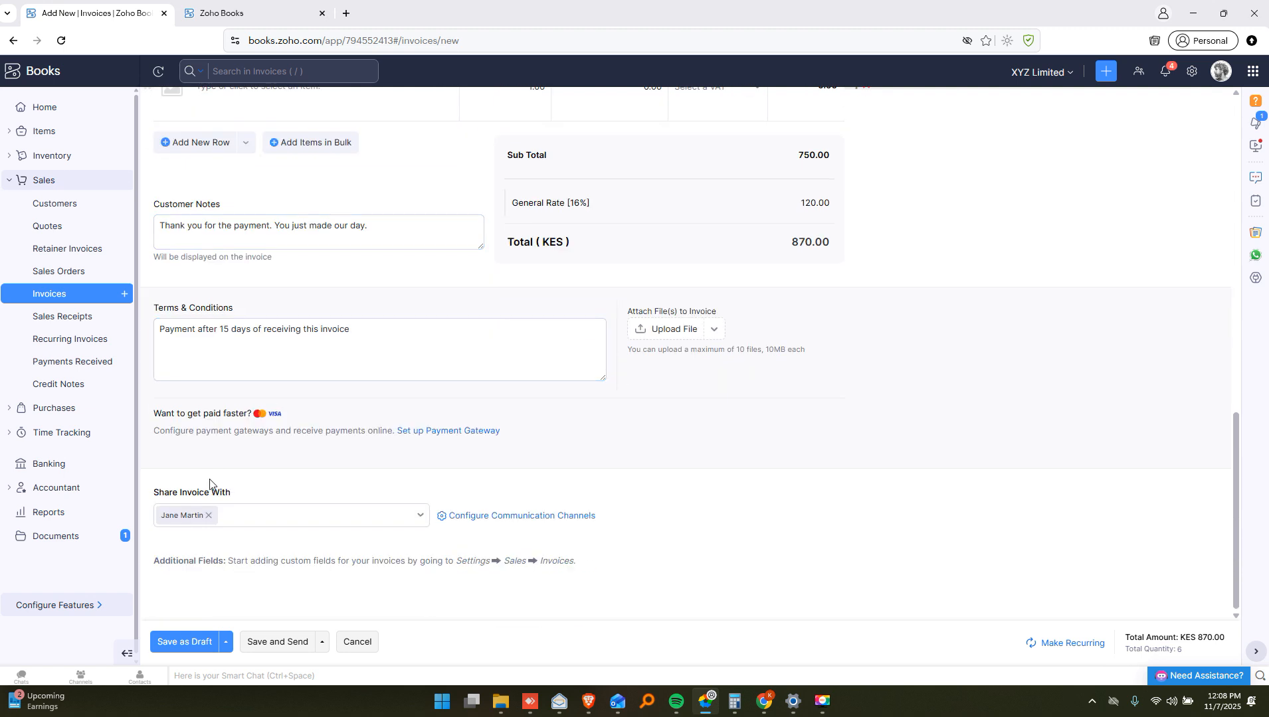
Remove and re-add the customer's contact under Share Invoice With
left_click(157, 334)
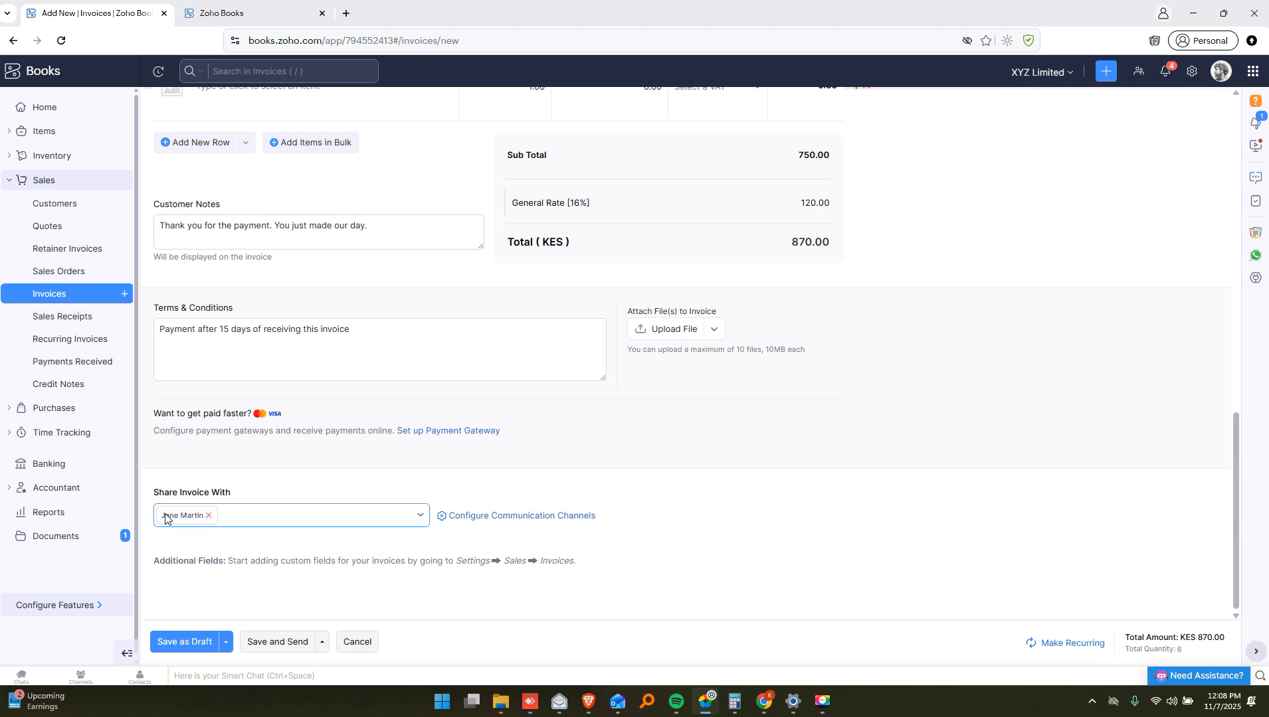
left_click(243, 517)
left_click(213, 515)
left_click(210, 516)
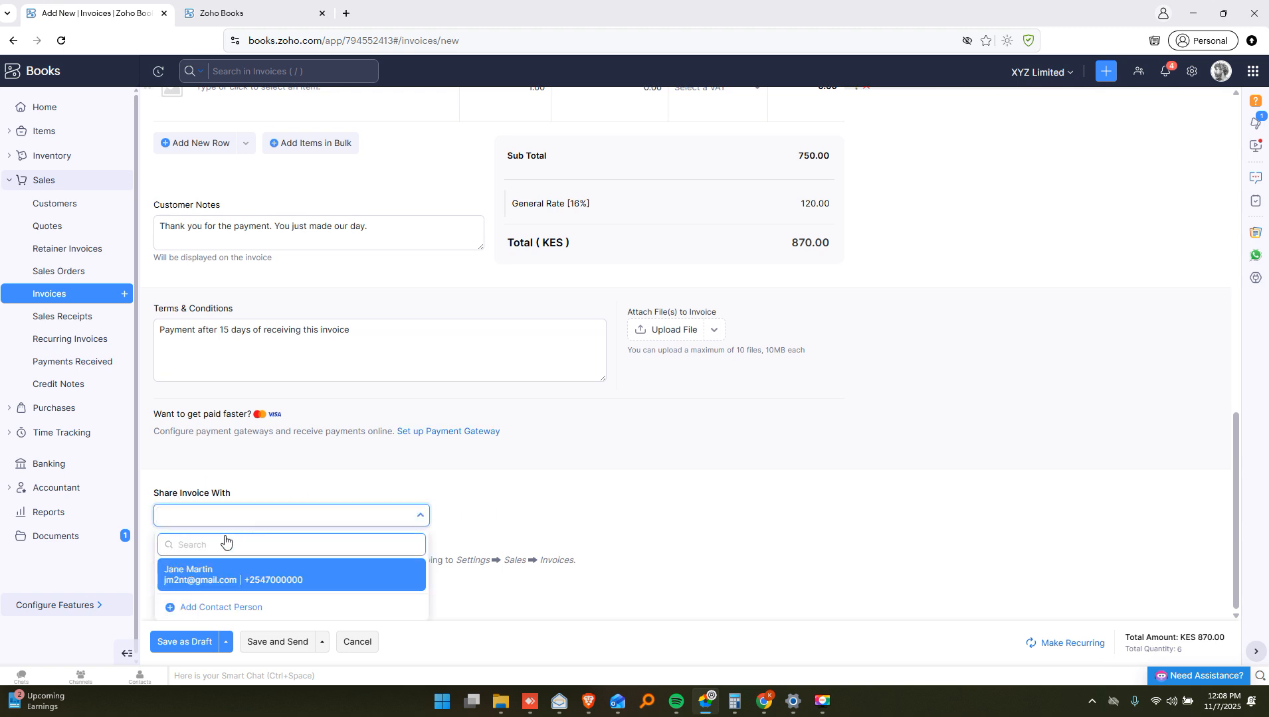
left_click(211, 576)
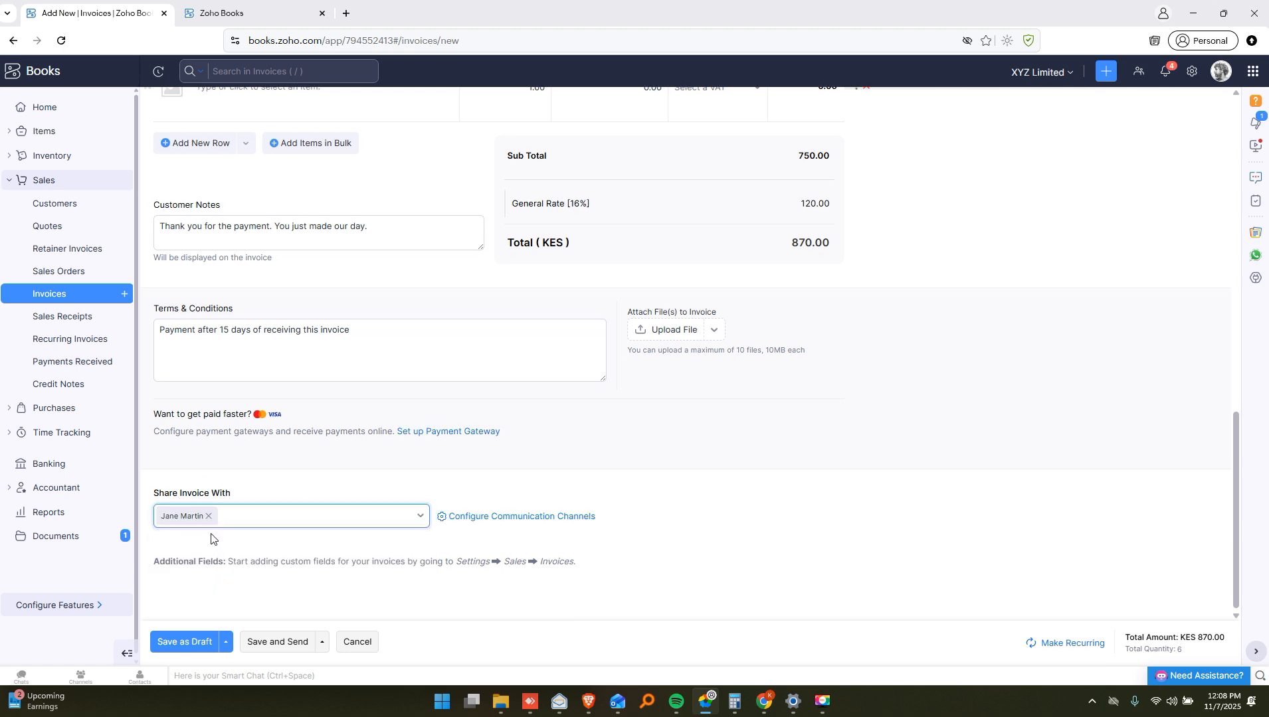
Open the Save and Send and Save as Draft option menus
left_click(323, 648)
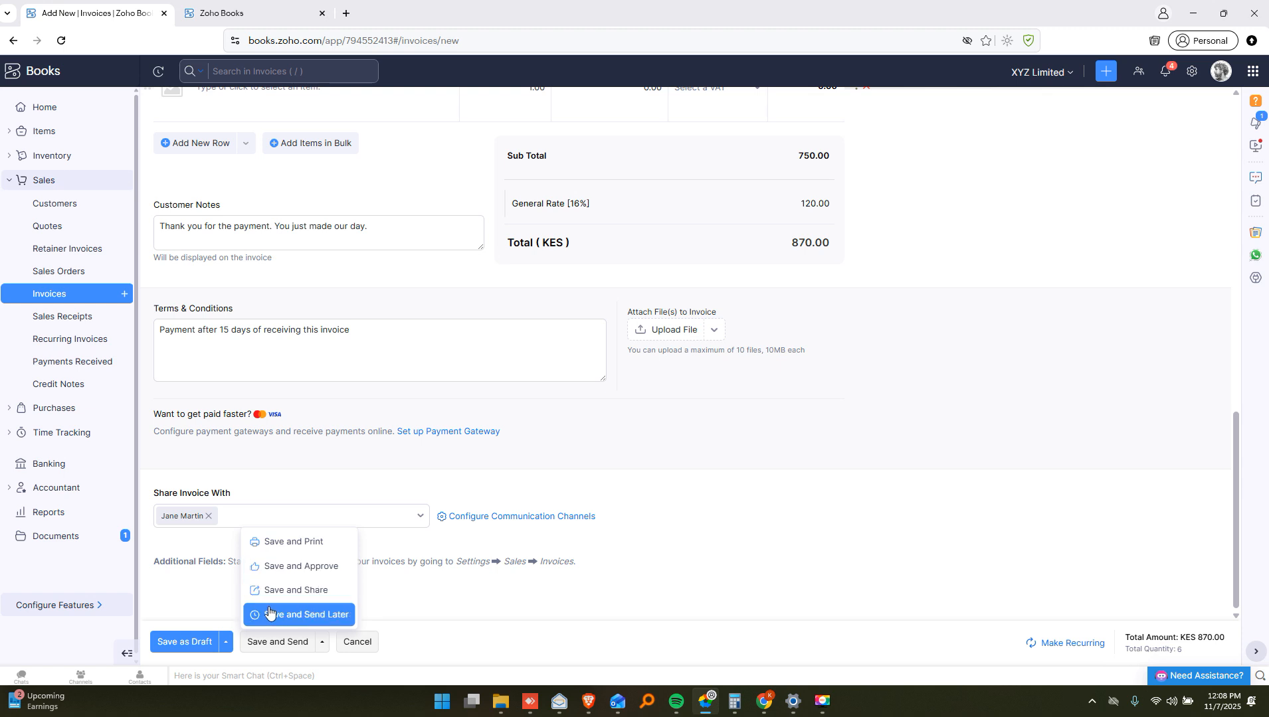
left_click(227, 642)
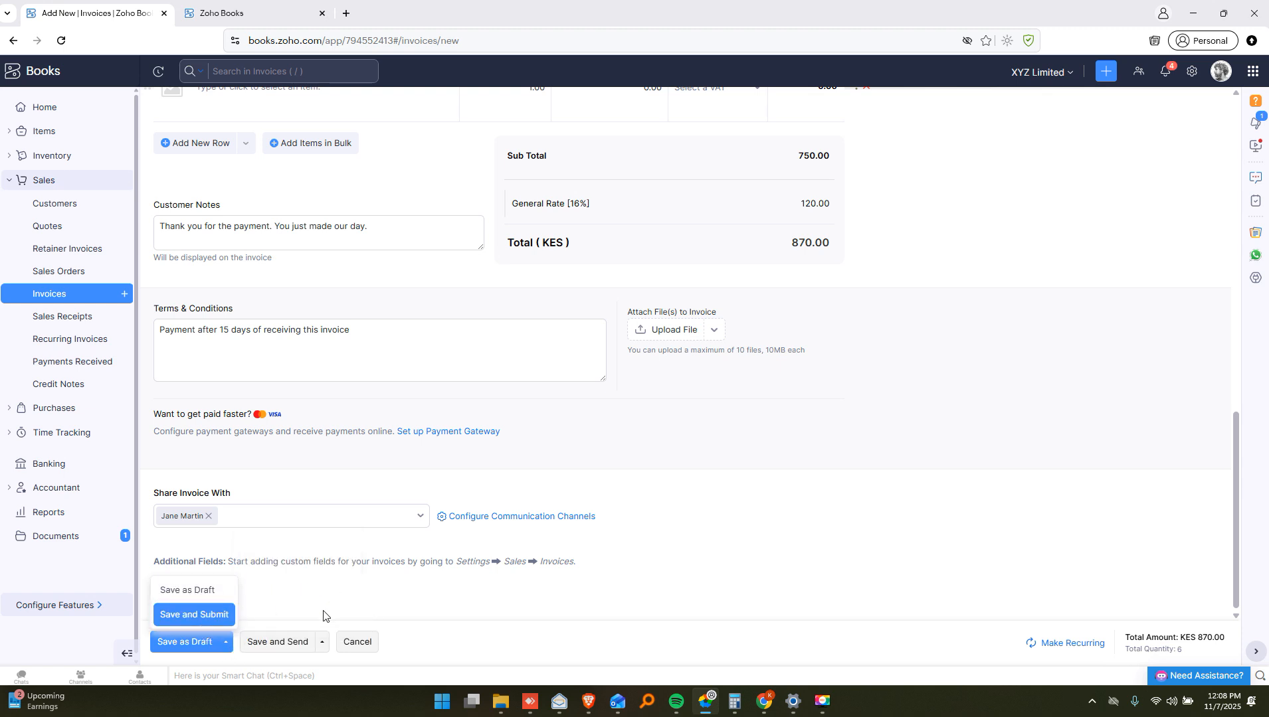
left_click(294, 644)
Save and send the invoice, accepting approval and the out-of-stock warning
left_click(282, 644)
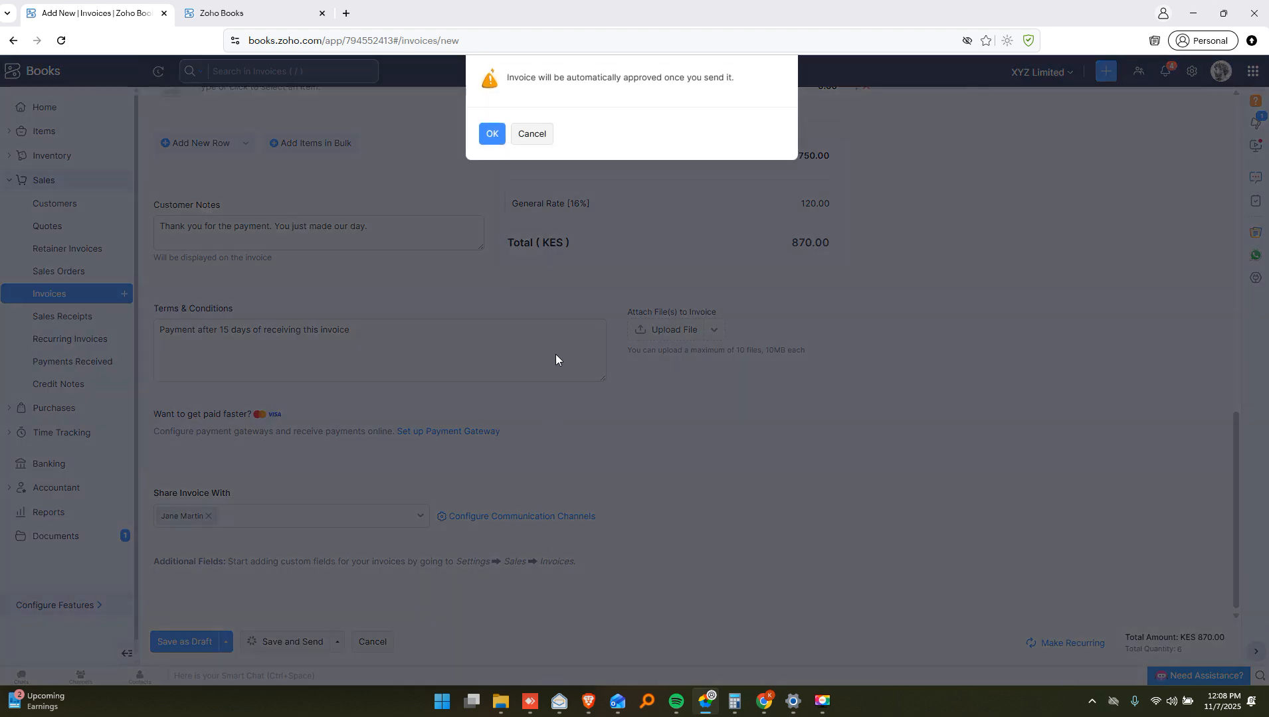
left_click(491, 133)
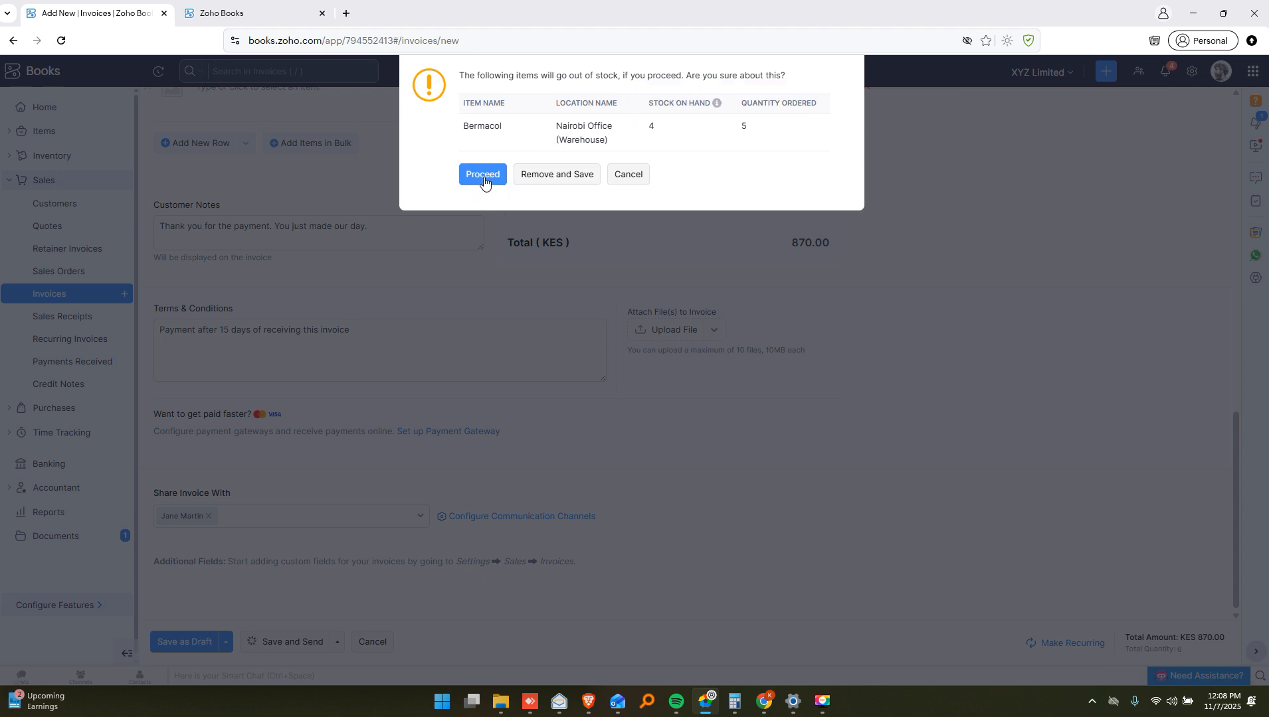
left_click(556, 174)
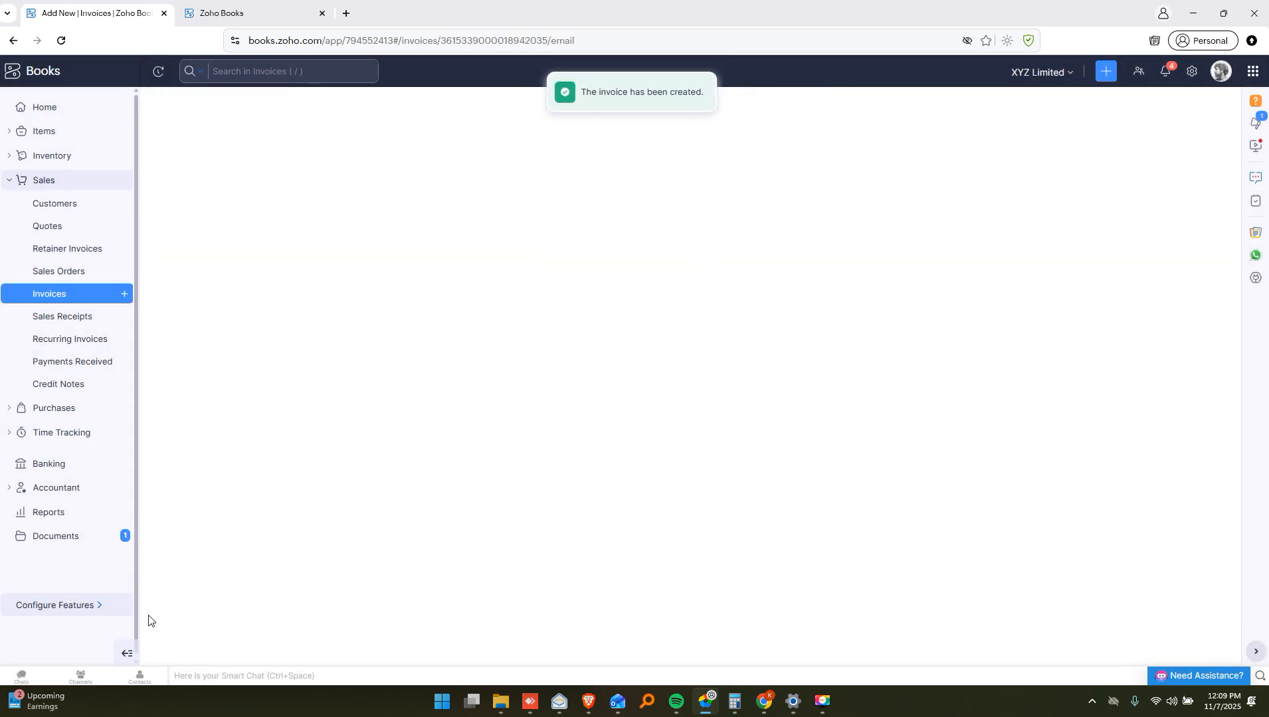
Review the email to Jm Enterprises, then cancel it without sending
scroll(460, 409, "down", 5)
scroll(462, 418, "down", 2)
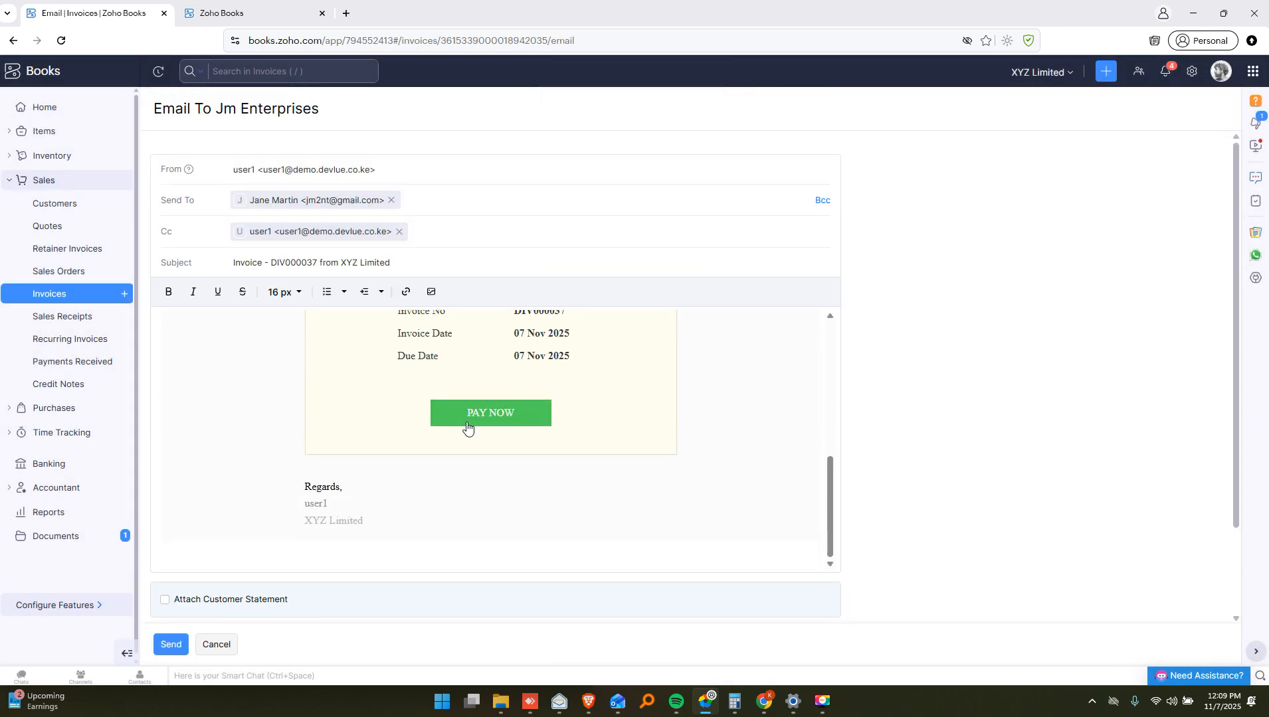
scroll(468, 427, "up", 4)
scroll(377, 357, "up", 3)
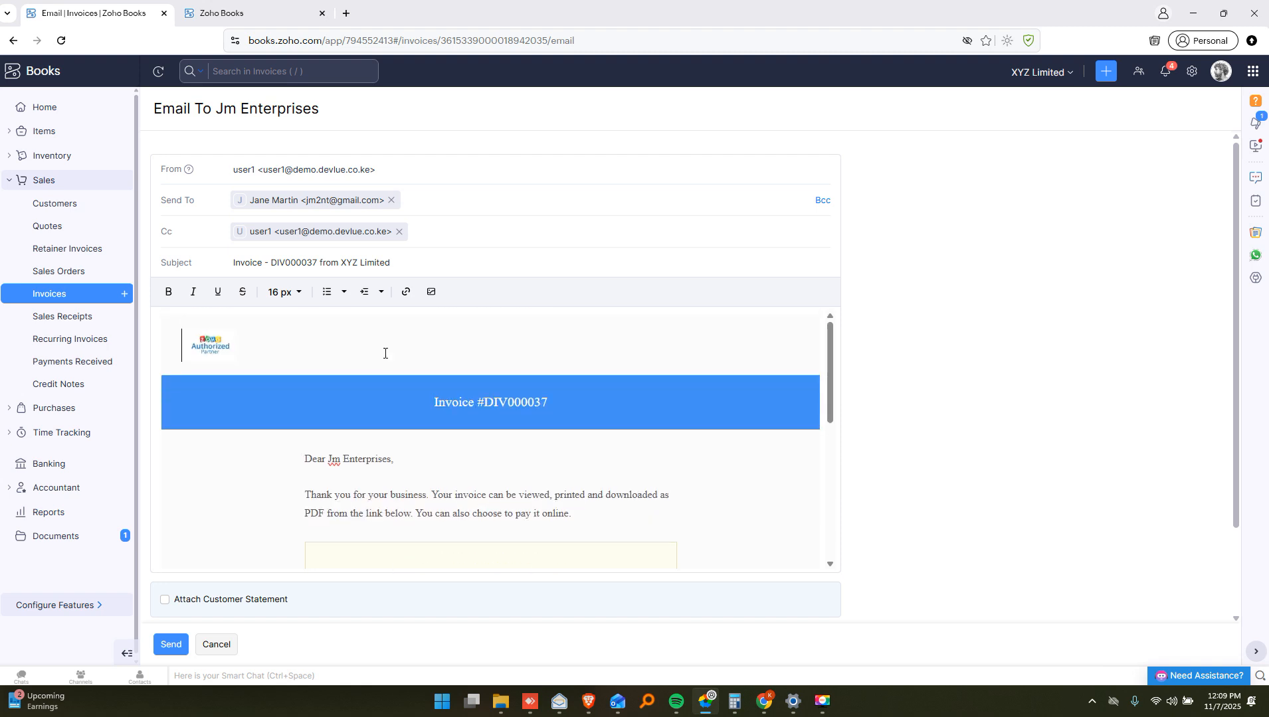
scroll(390, 359, "down", 5)
scroll(379, 348, "down", 2)
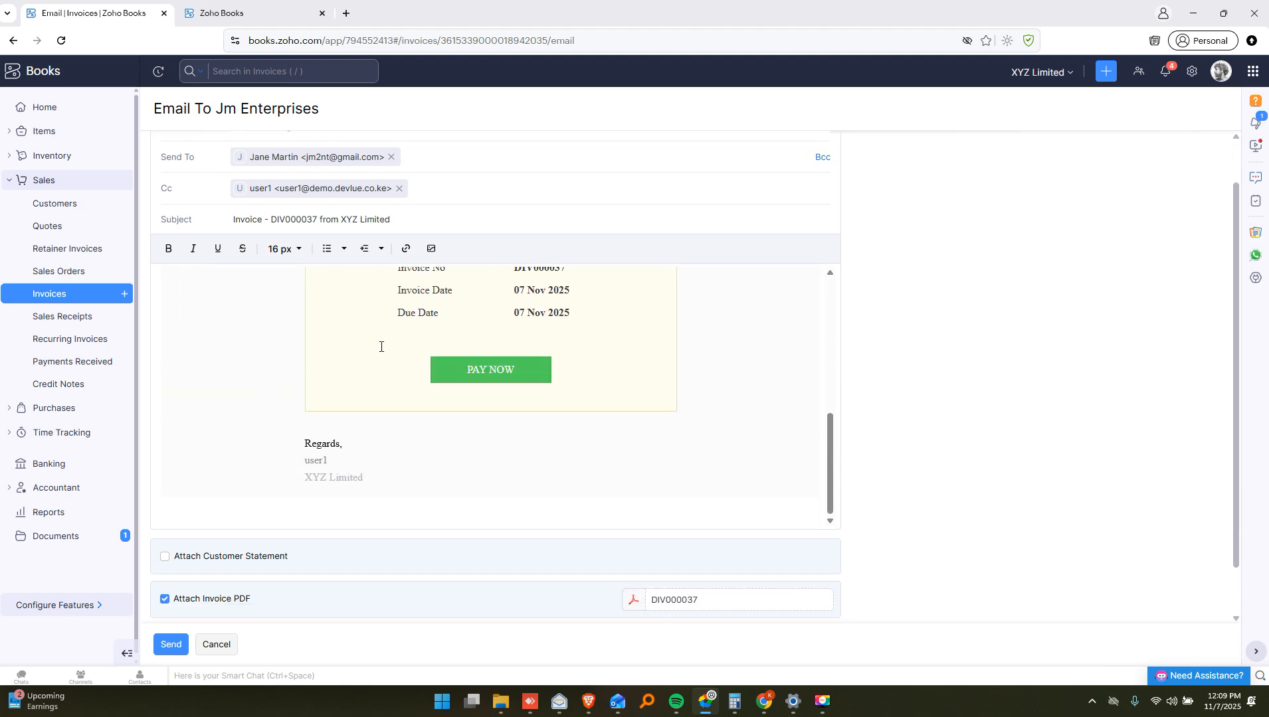
scroll(229, 565, "up", 3)
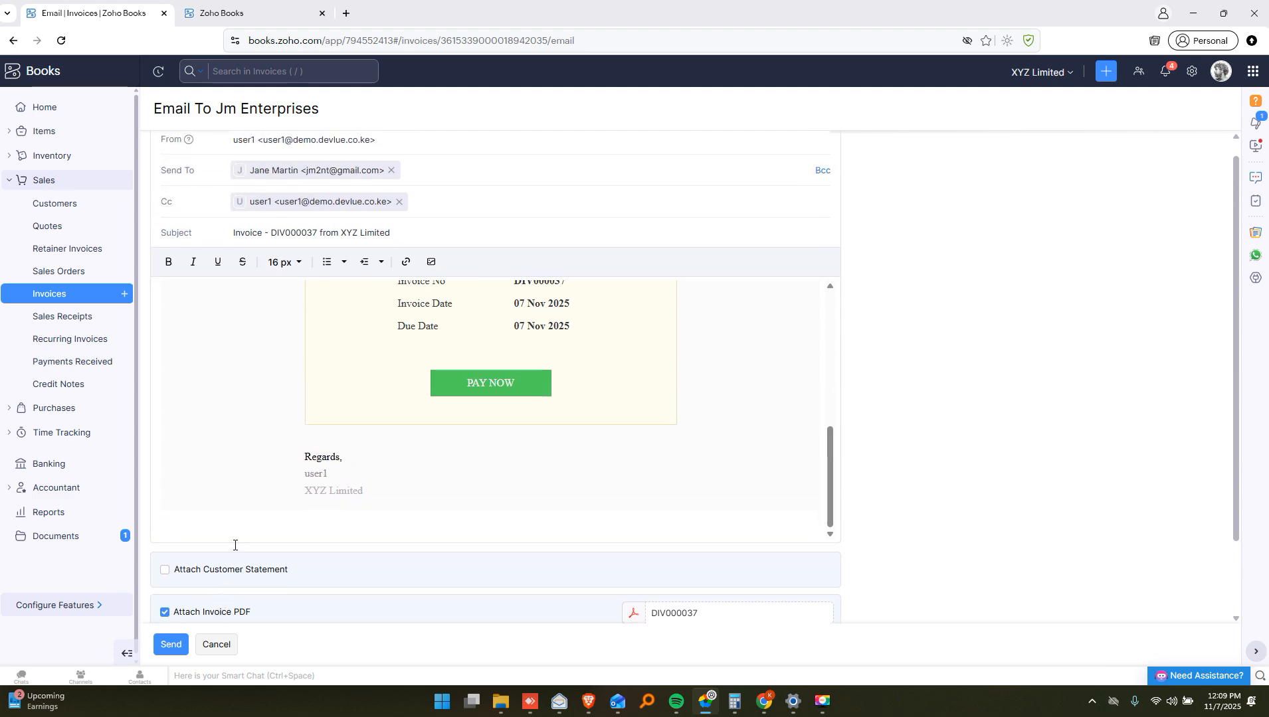
scroll(265, 372, "up", 5)
scroll(256, 505, "down", 5)
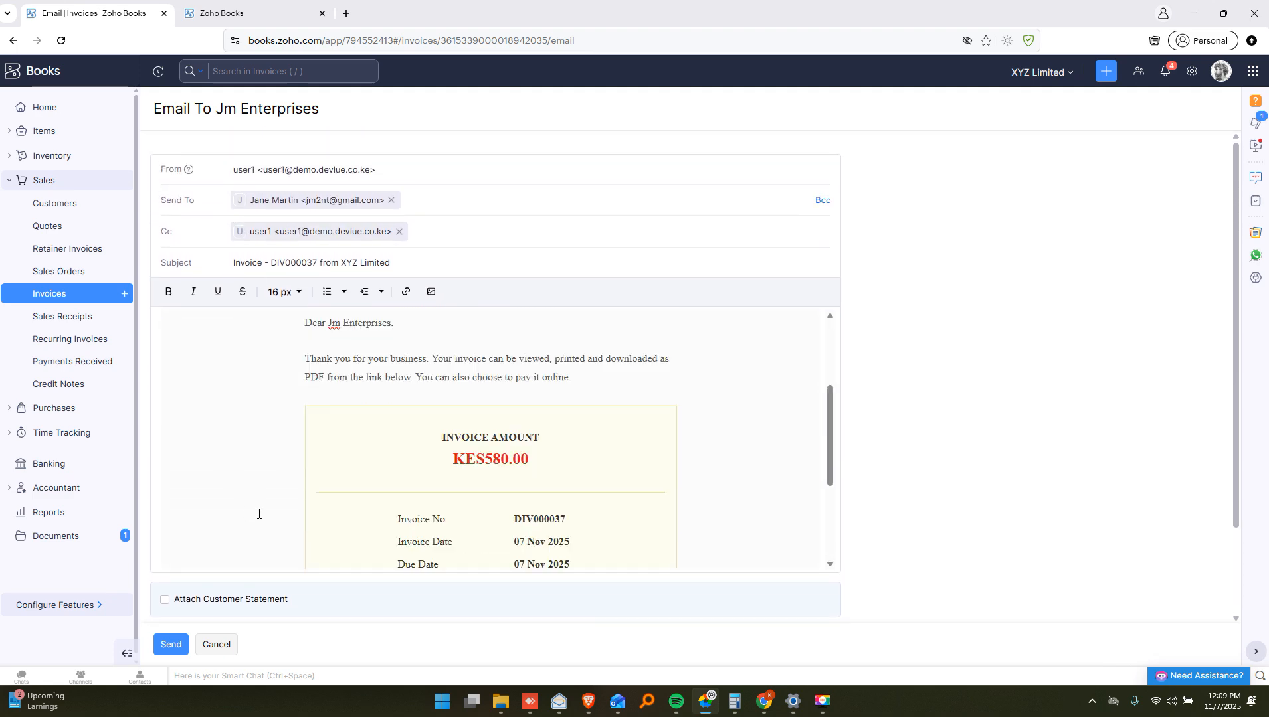
left_click(219, 645)
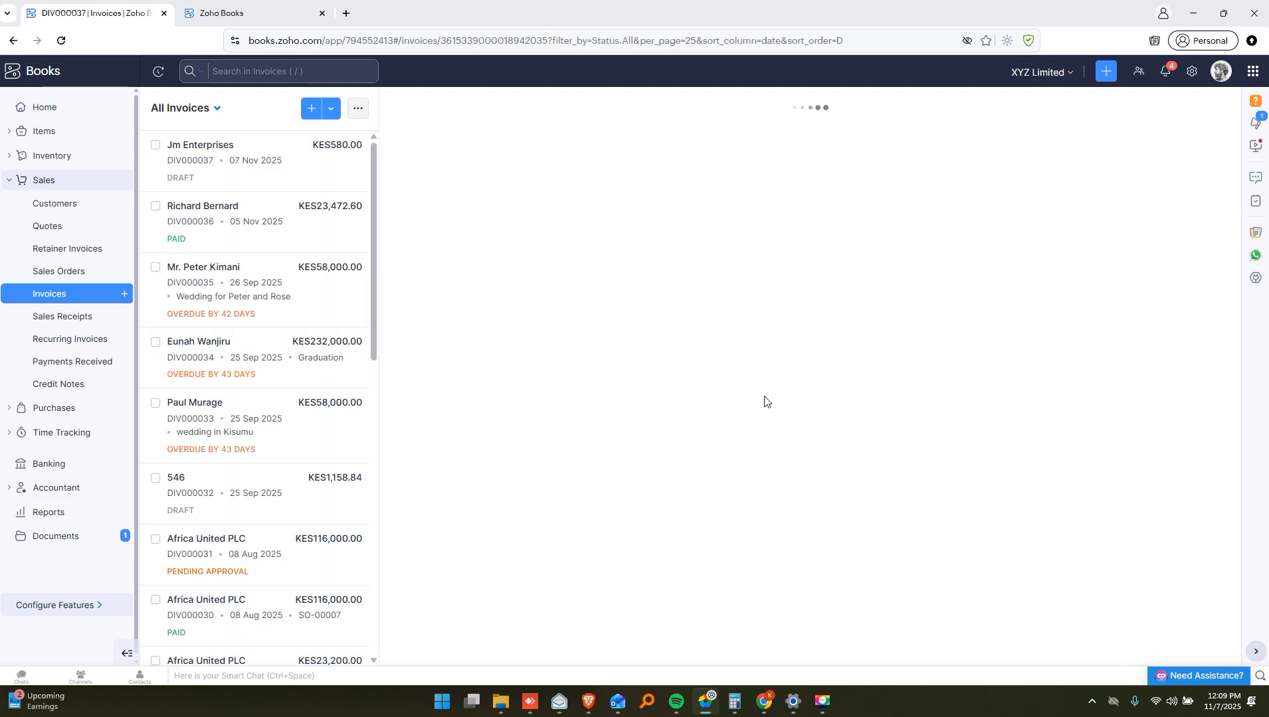
scroll(837, 399, "down", 9)
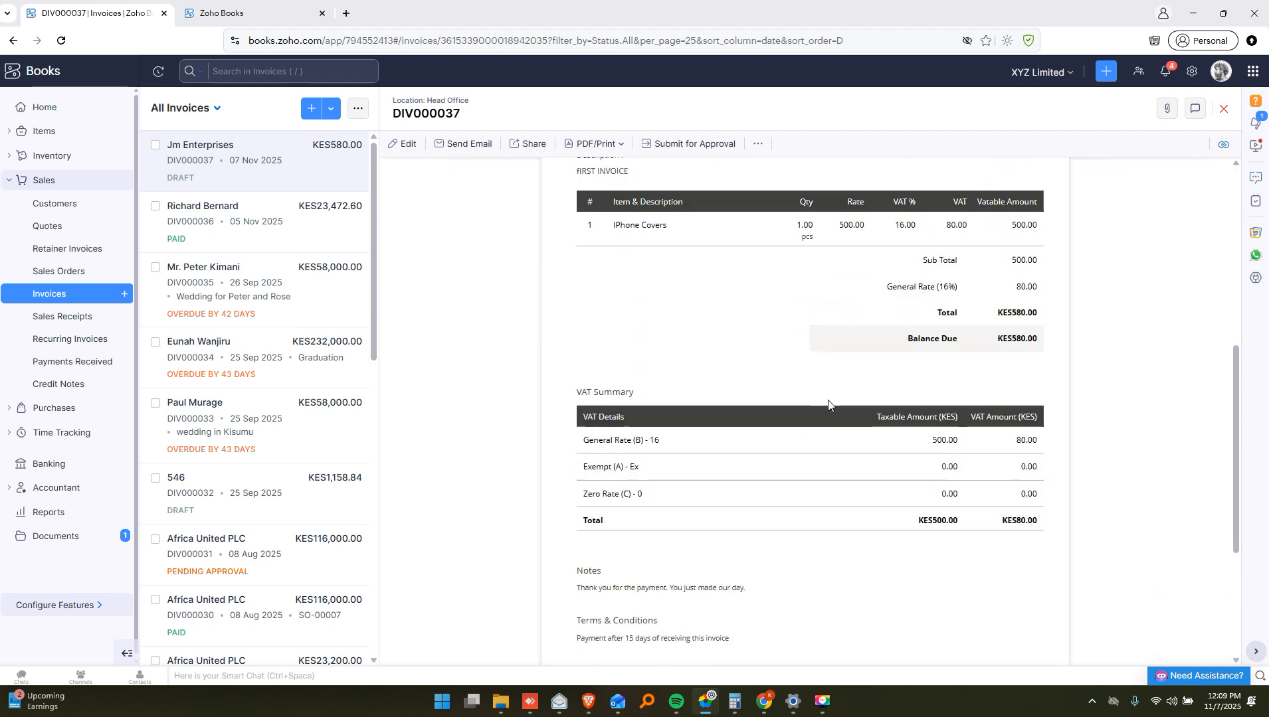
scroll(829, 403, "up", 7)
scroll(828, 403, "up", 3)
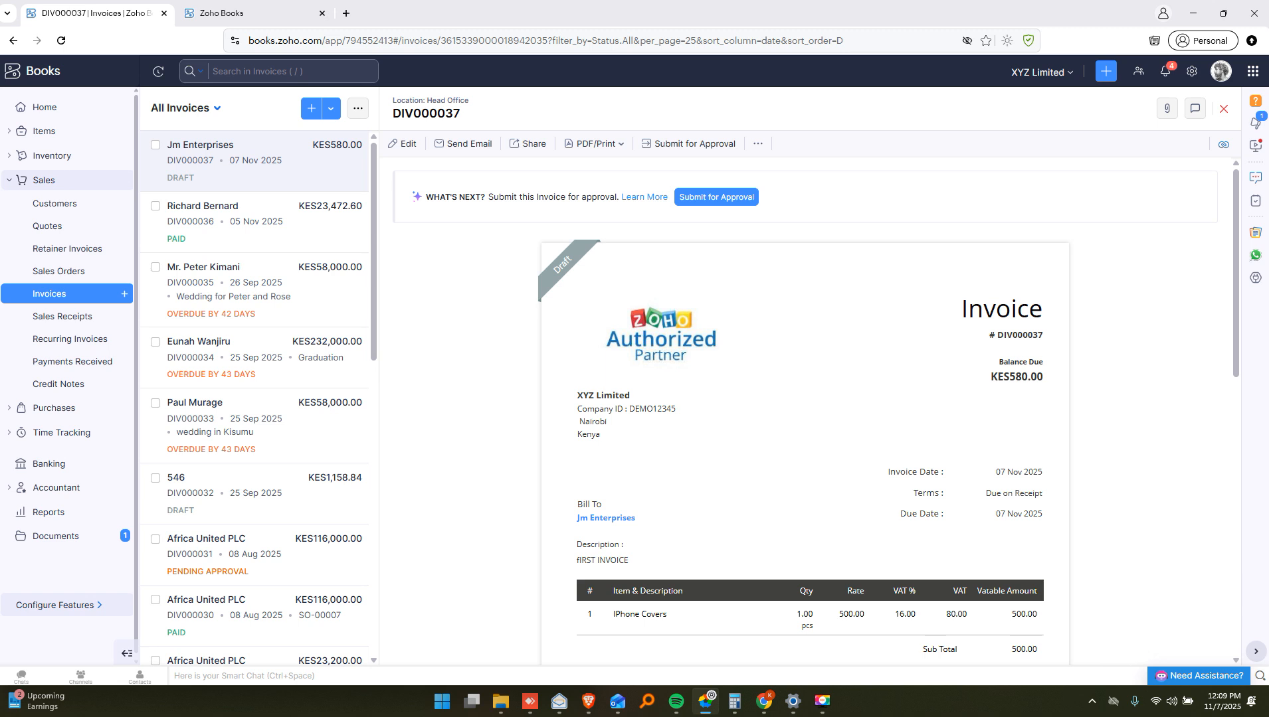
left_click(597, 155)
left_click(594, 177)
left_click(1115, 71)
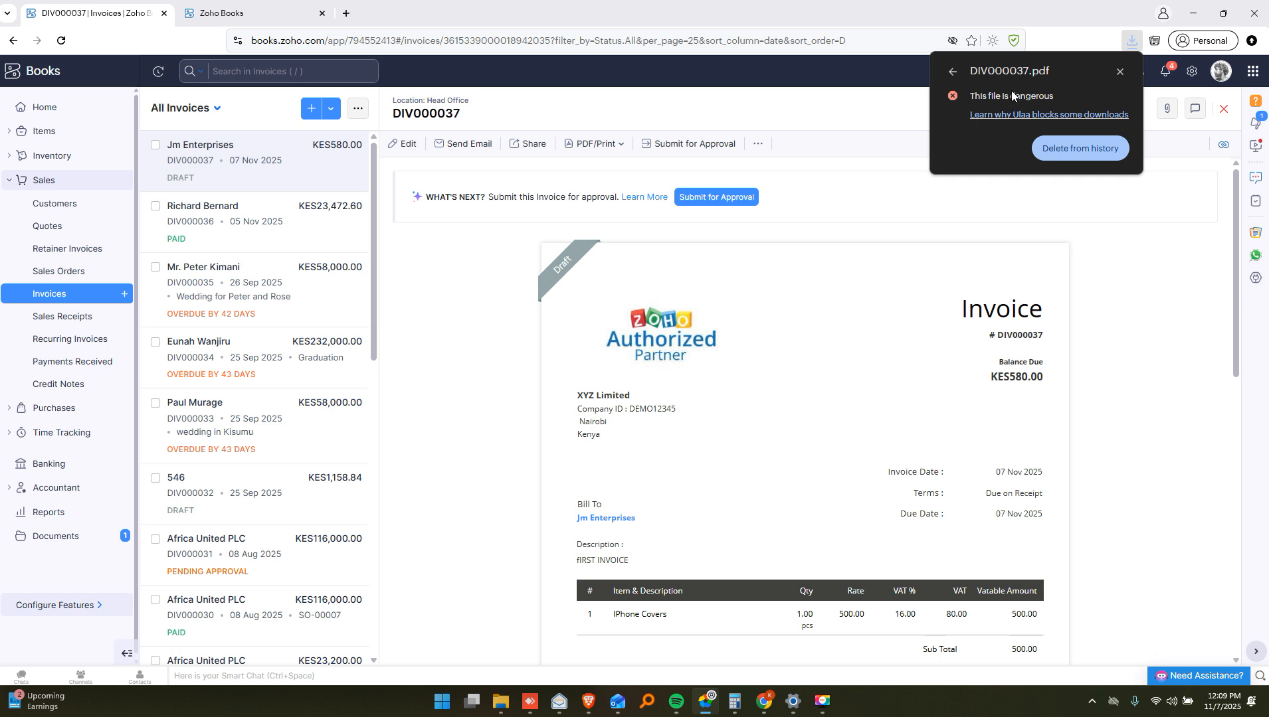
left_click(955, 73)
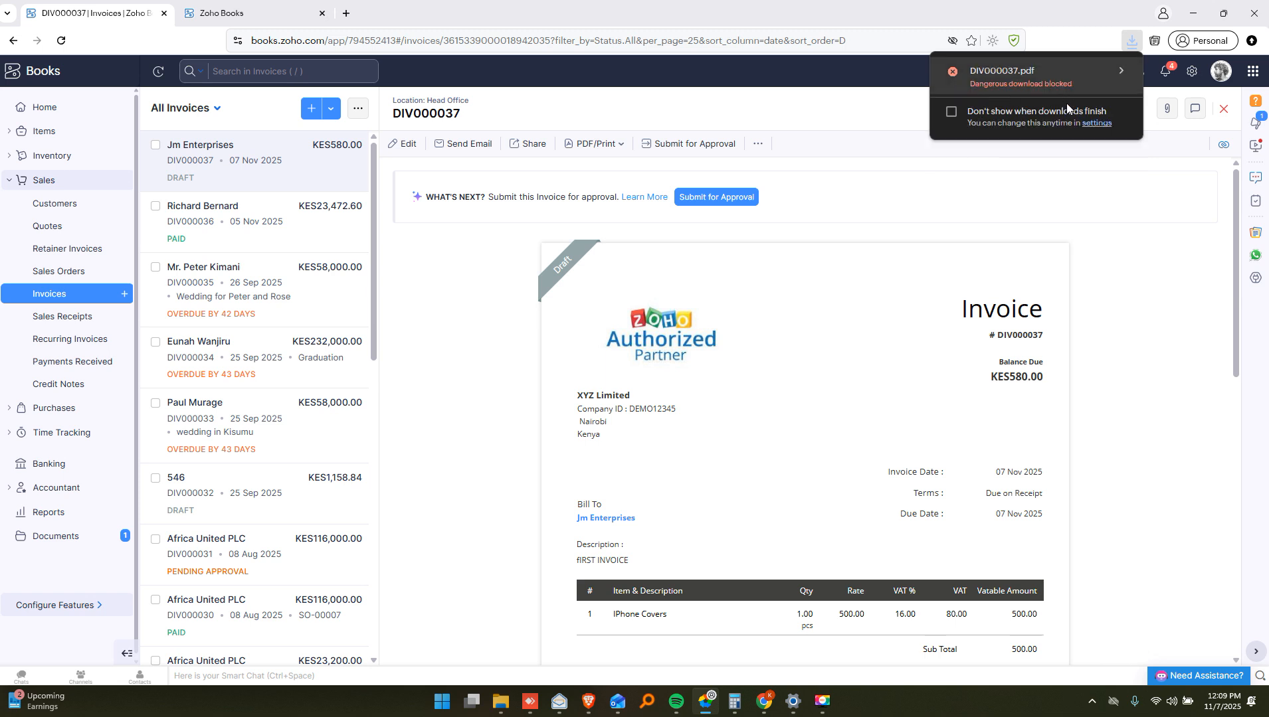
left_click(1120, 69)
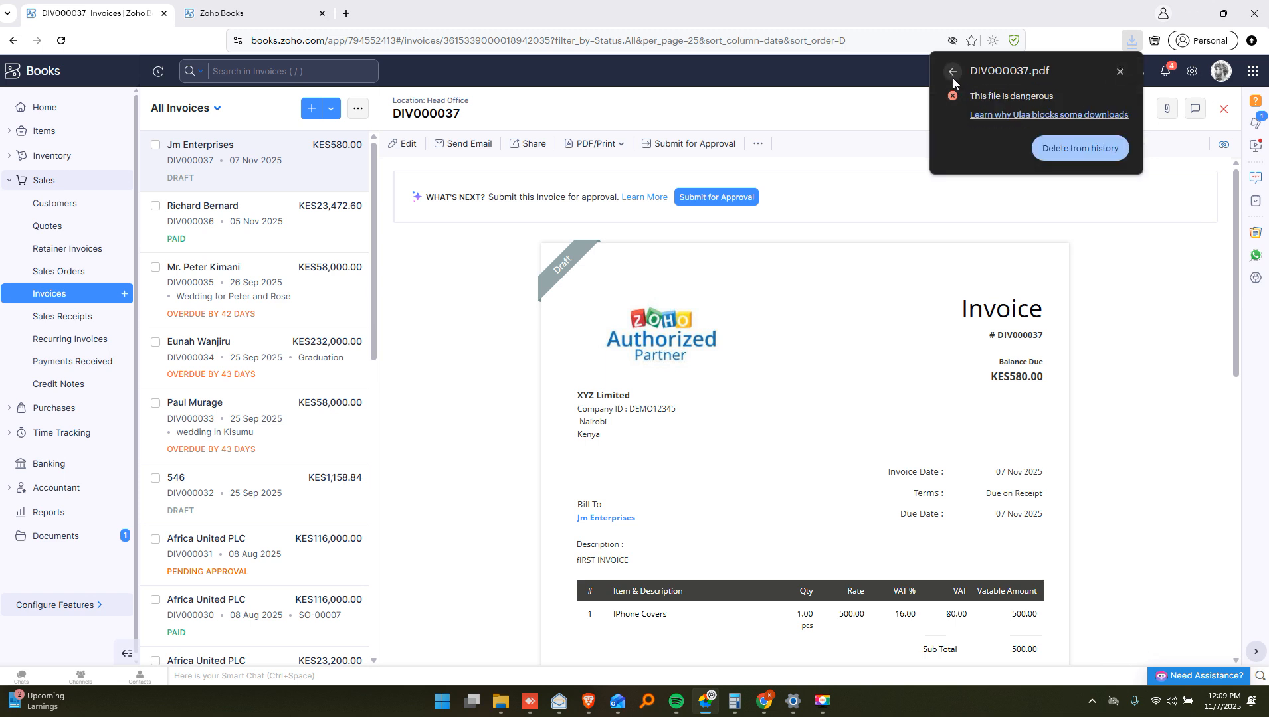
left_click(952, 74)
left_click(1116, 292)
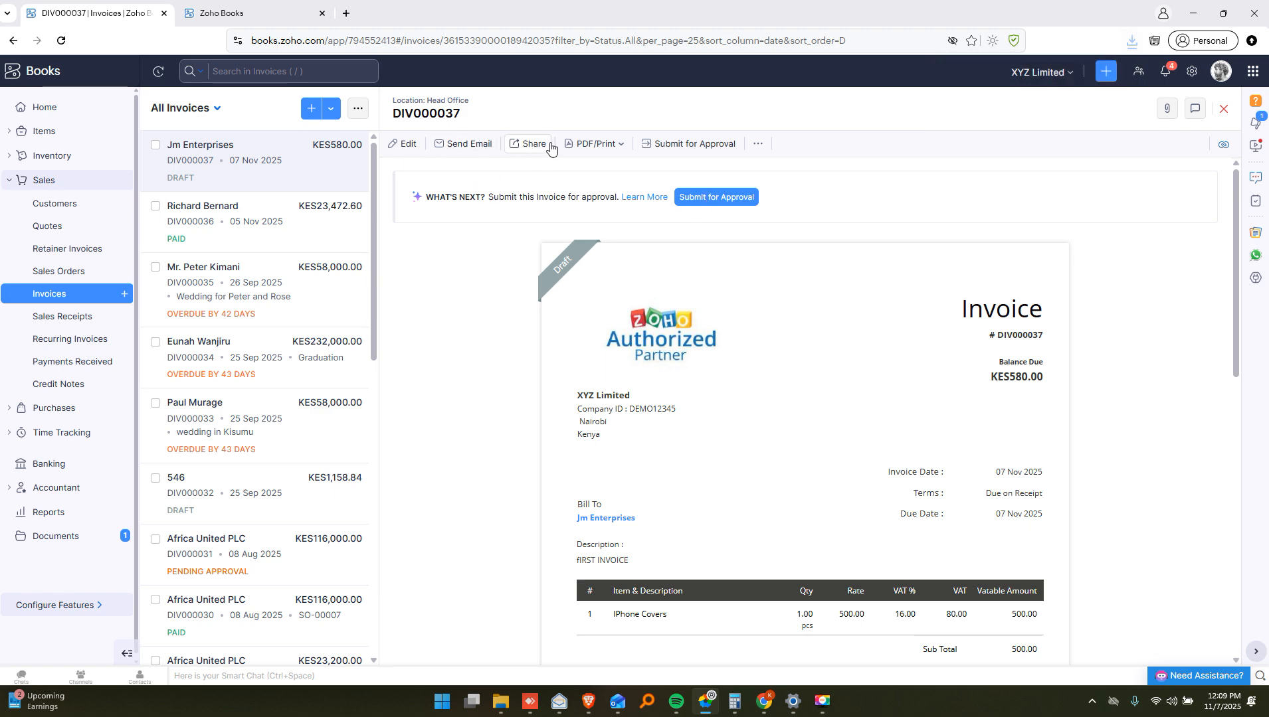
left_click(593, 144)
left_click(608, 198)
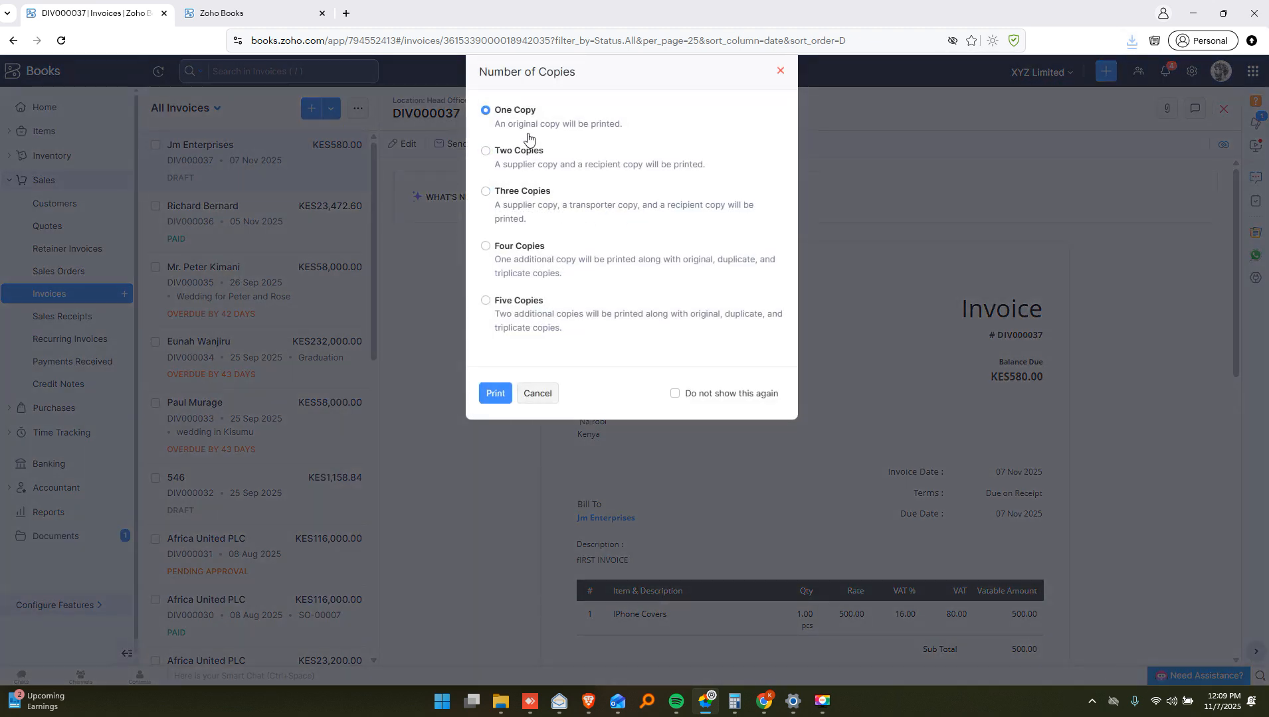
left_click(494, 394)
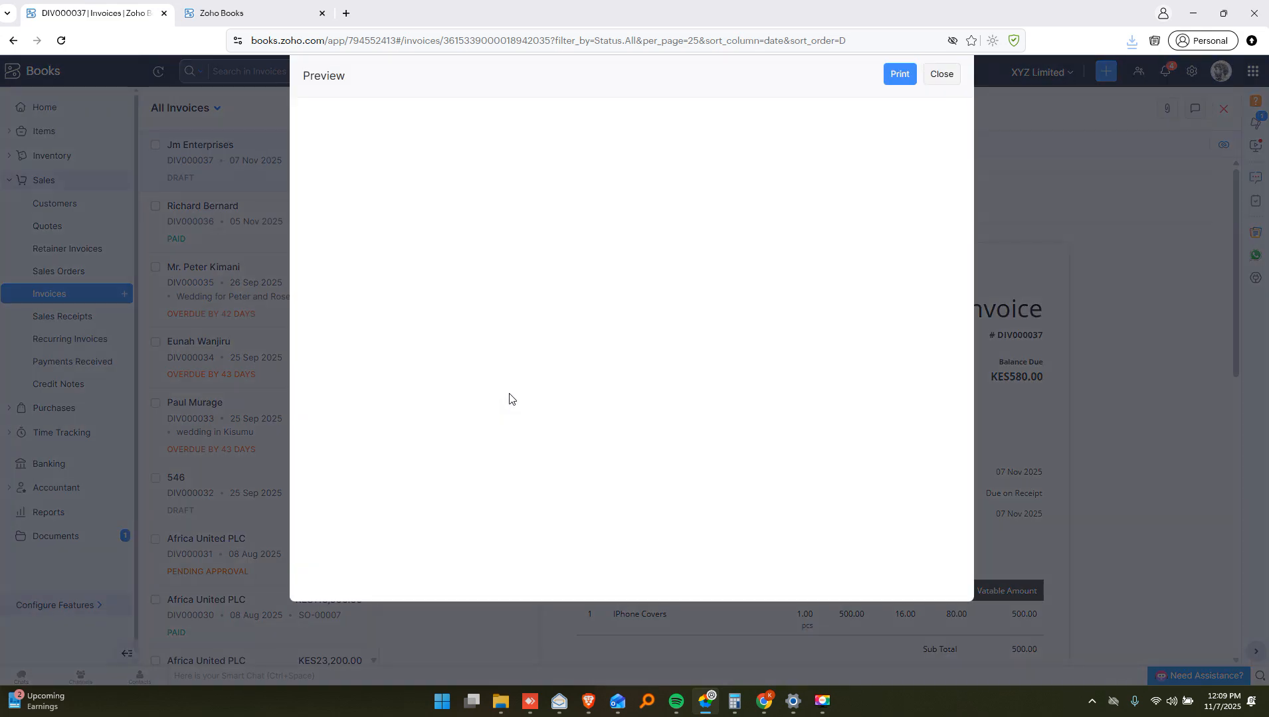
scroll(697, 355, "down", 4)
scroll(714, 353, "down", 8)
scroll(716, 356, "up", 5)
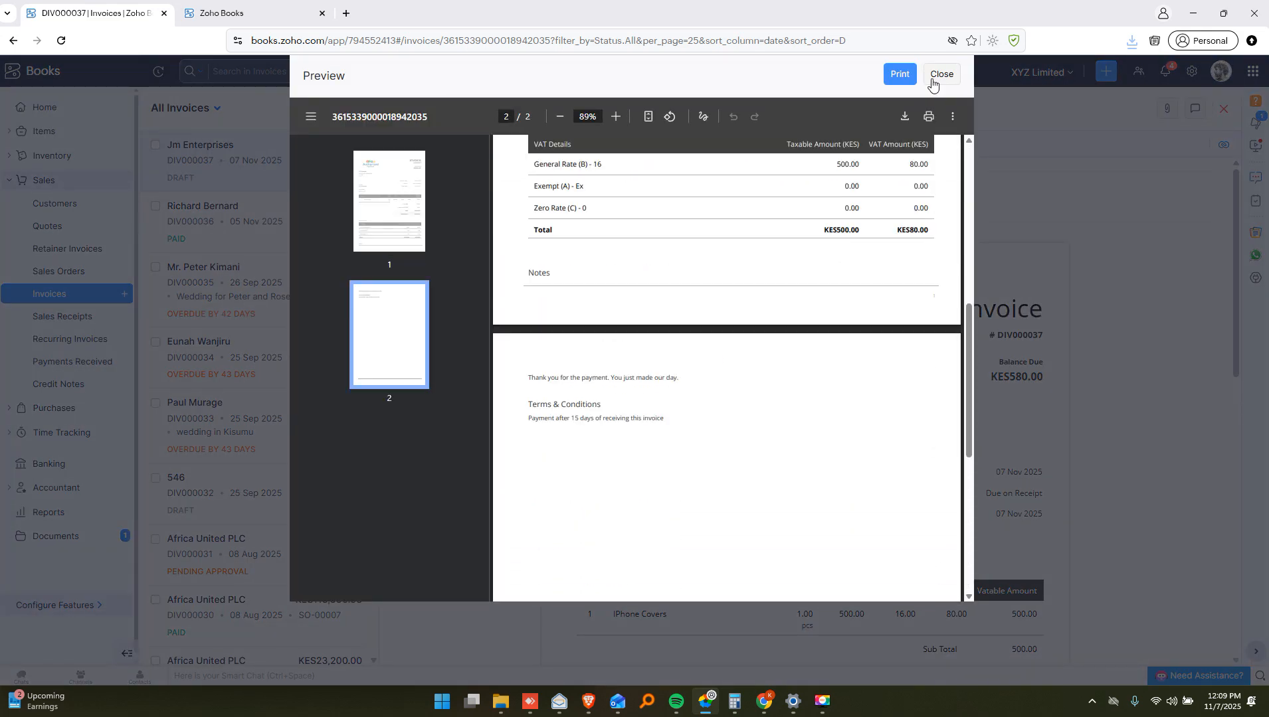
left_click(942, 74)
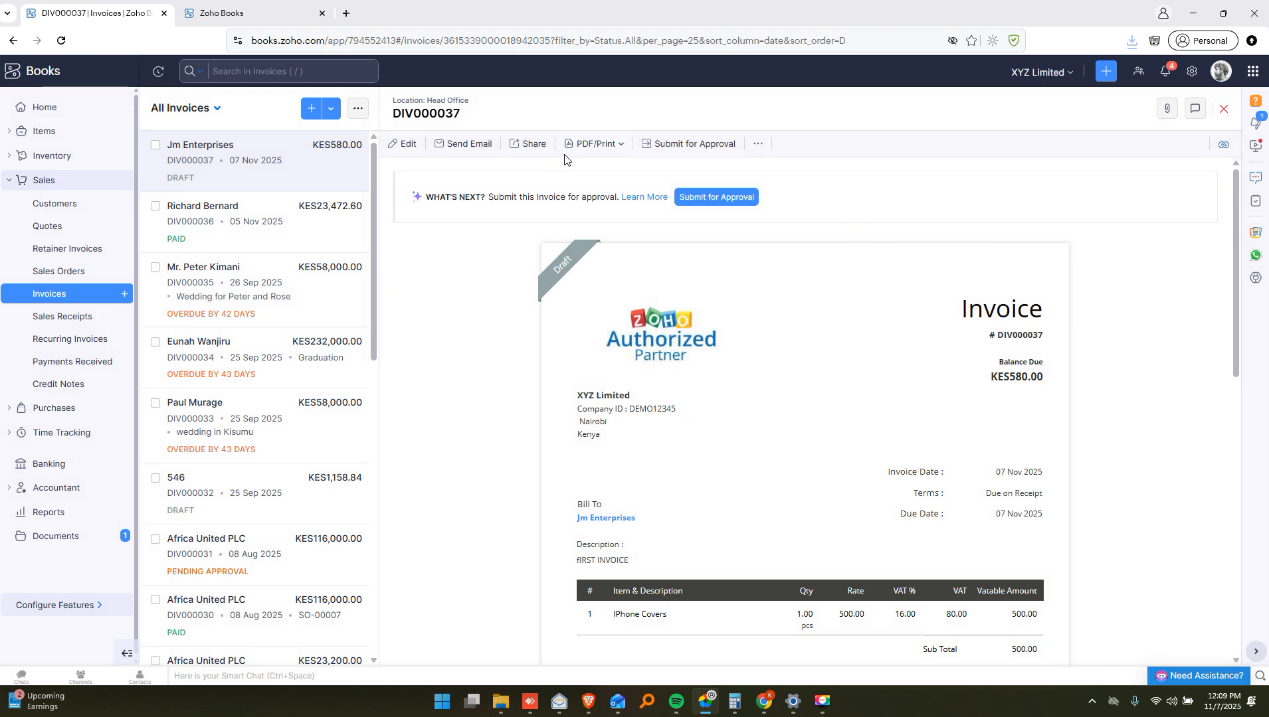
Submit invoice DIV000037 for approval and approve it
left_click(467, 146)
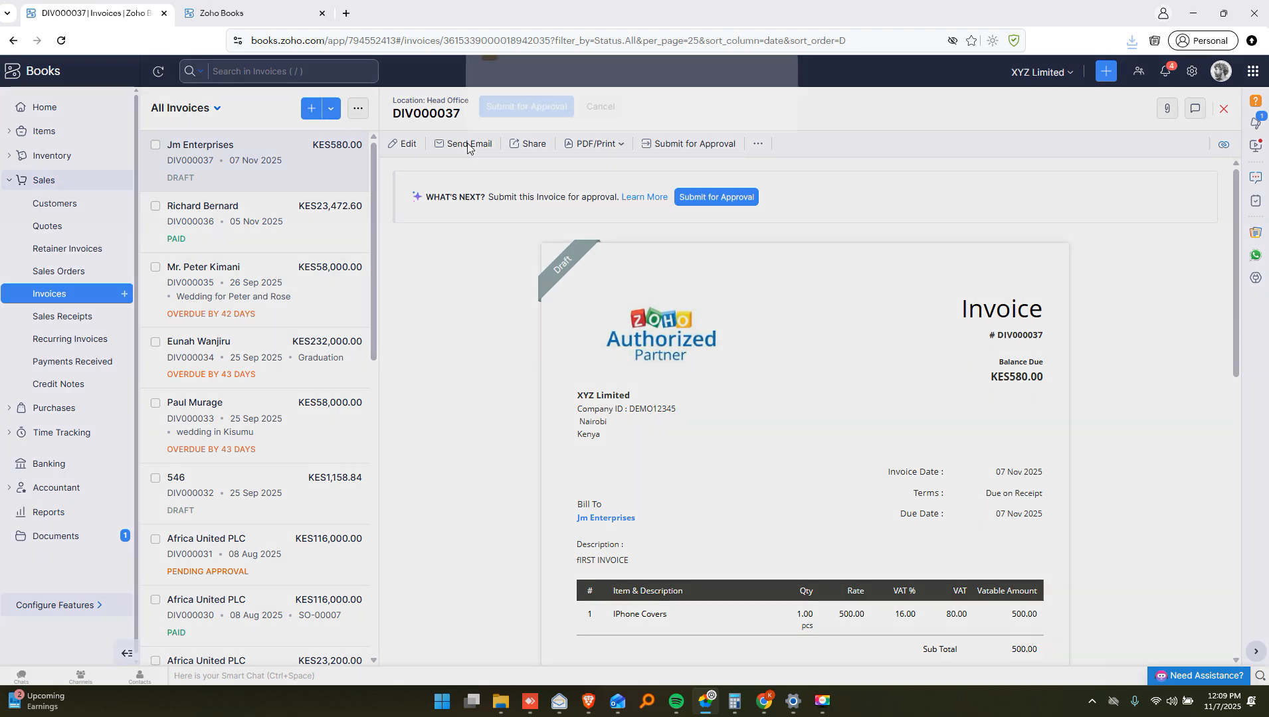
left_click(607, 136)
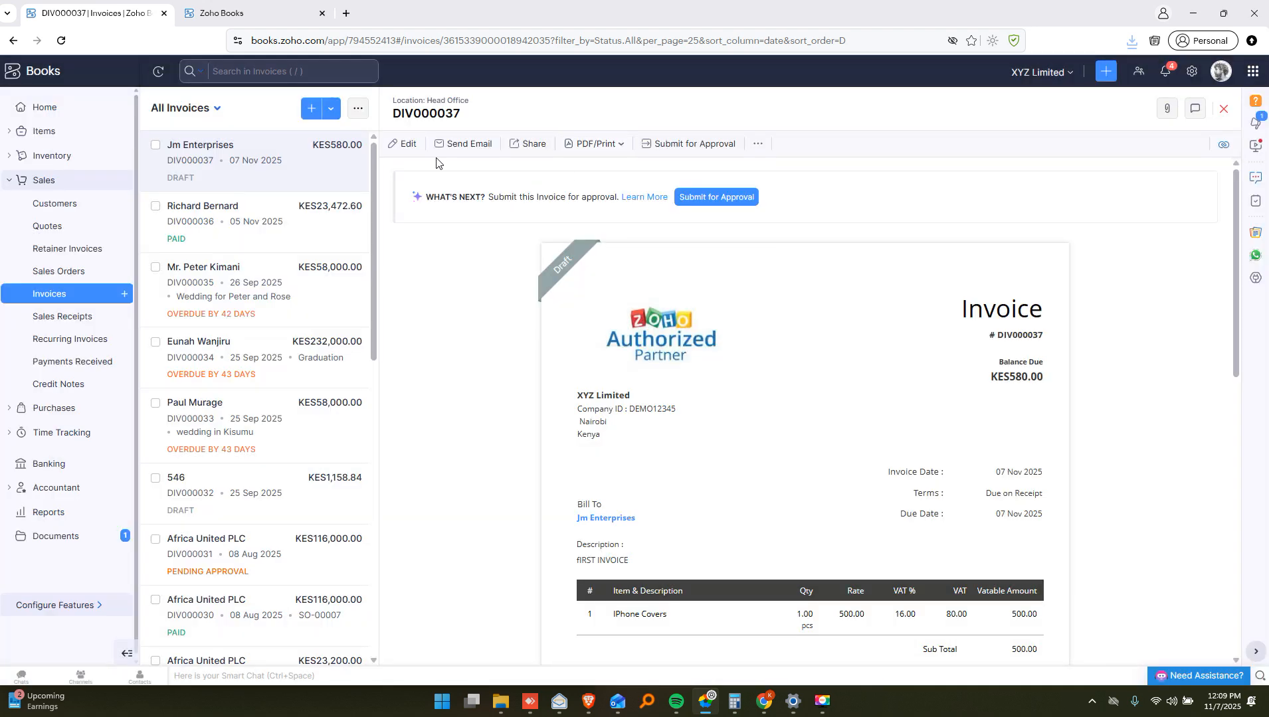
left_click(534, 144)
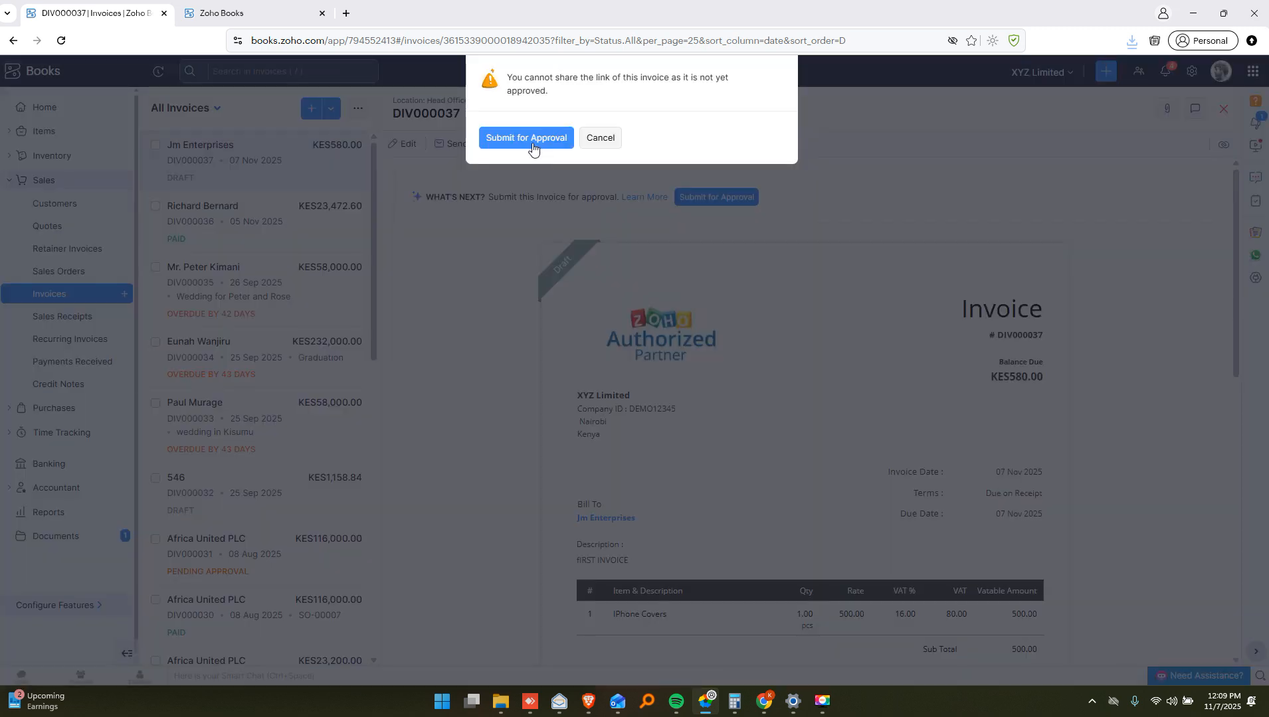
left_click(534, 143)
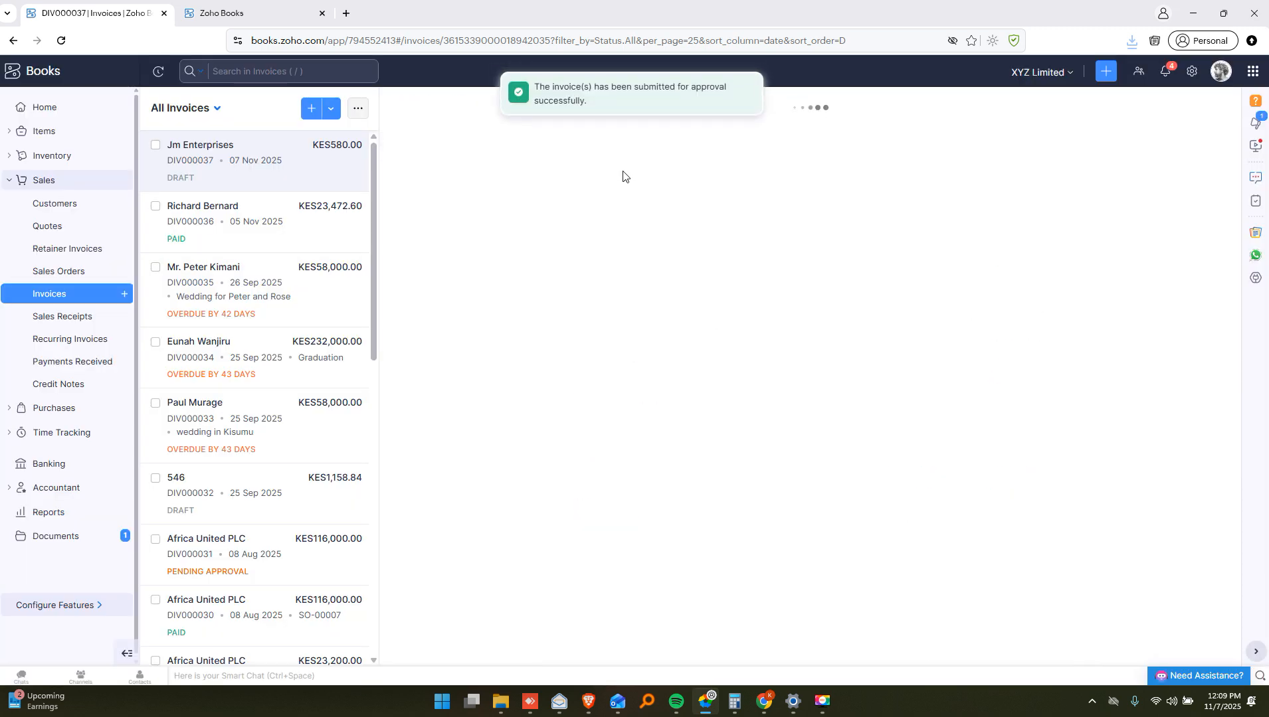
left_click(723, 226)
left_click(494, 133)
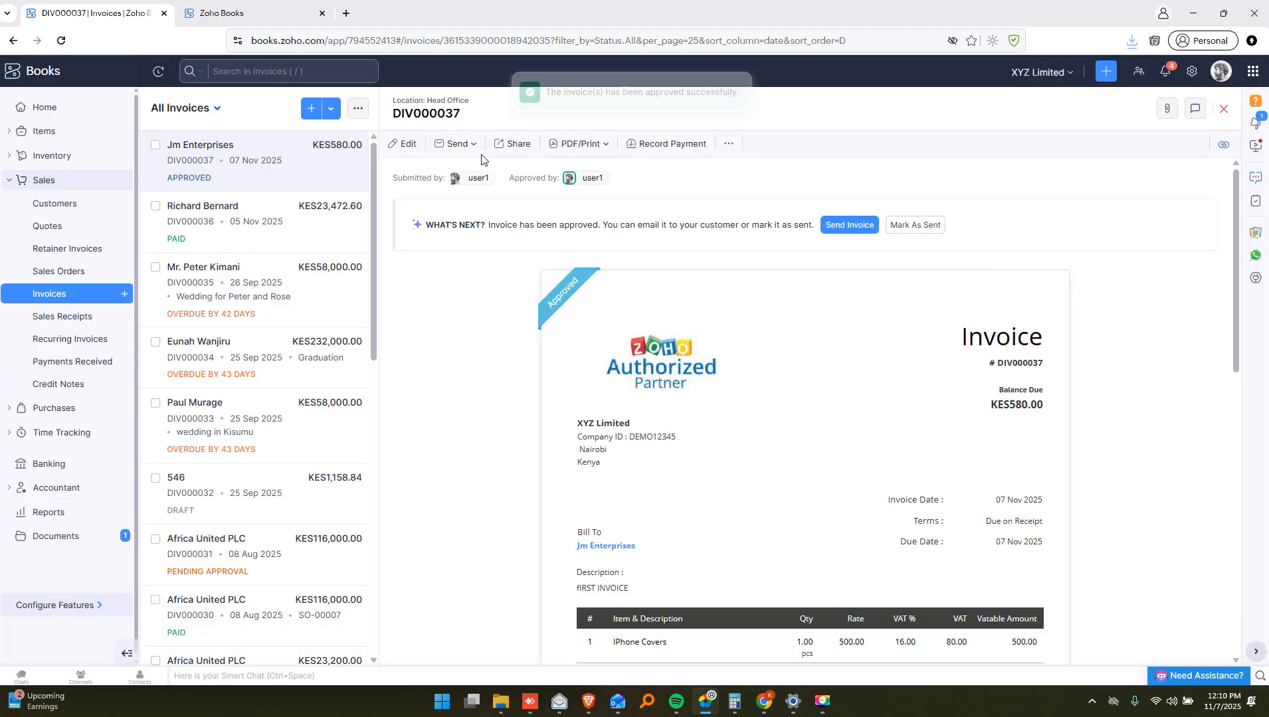
Mark the approved invoice DIV000037 as sent
left_click(475, 151)
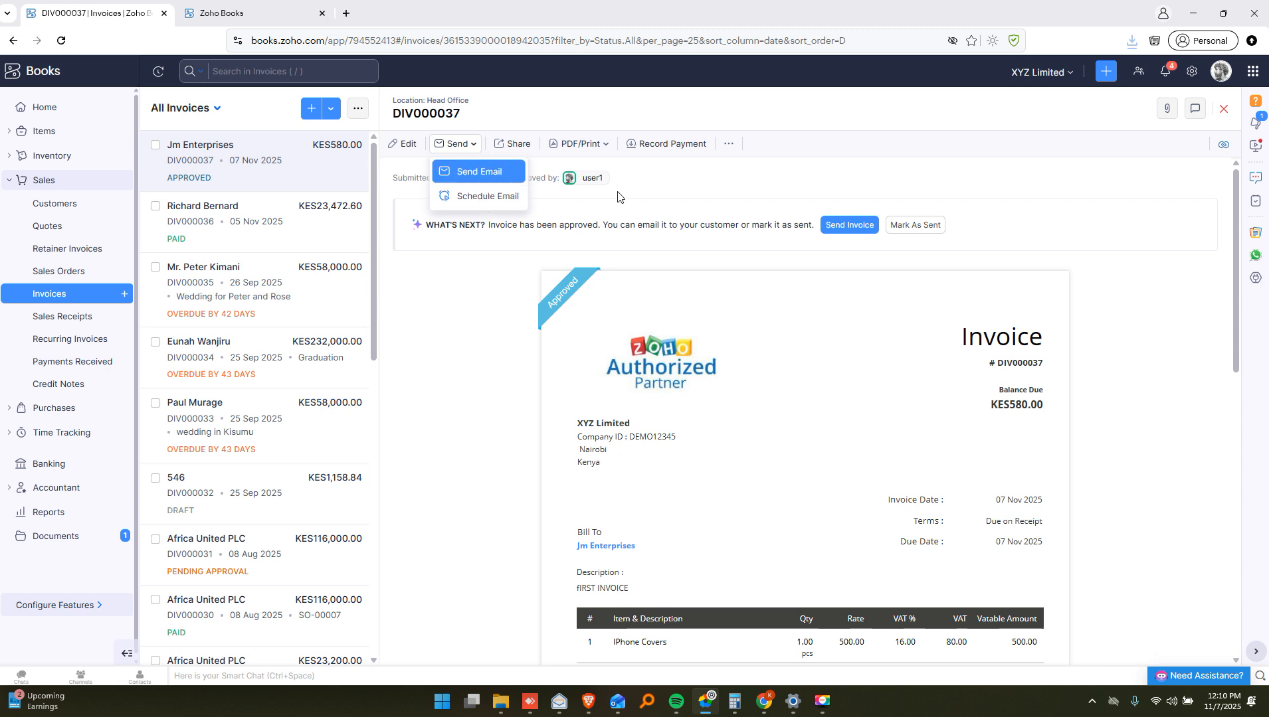
left_click(914, 226)
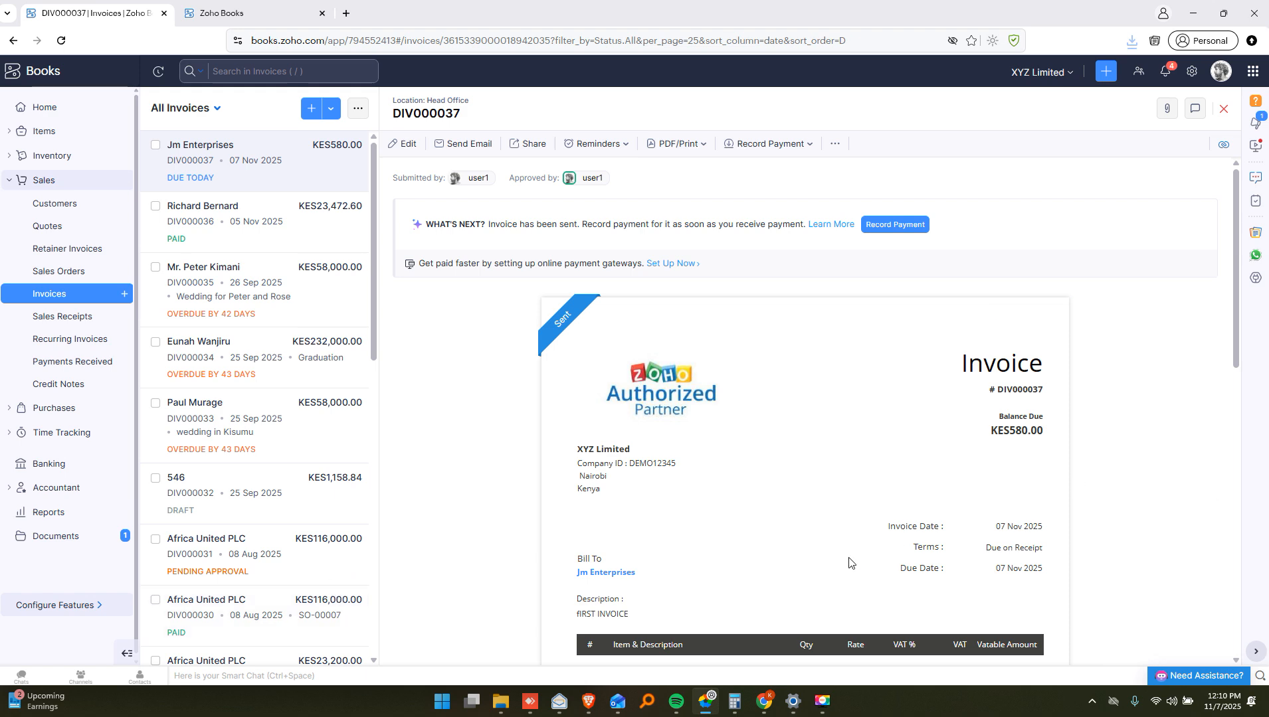
scroll(564, 433, "down", 3)
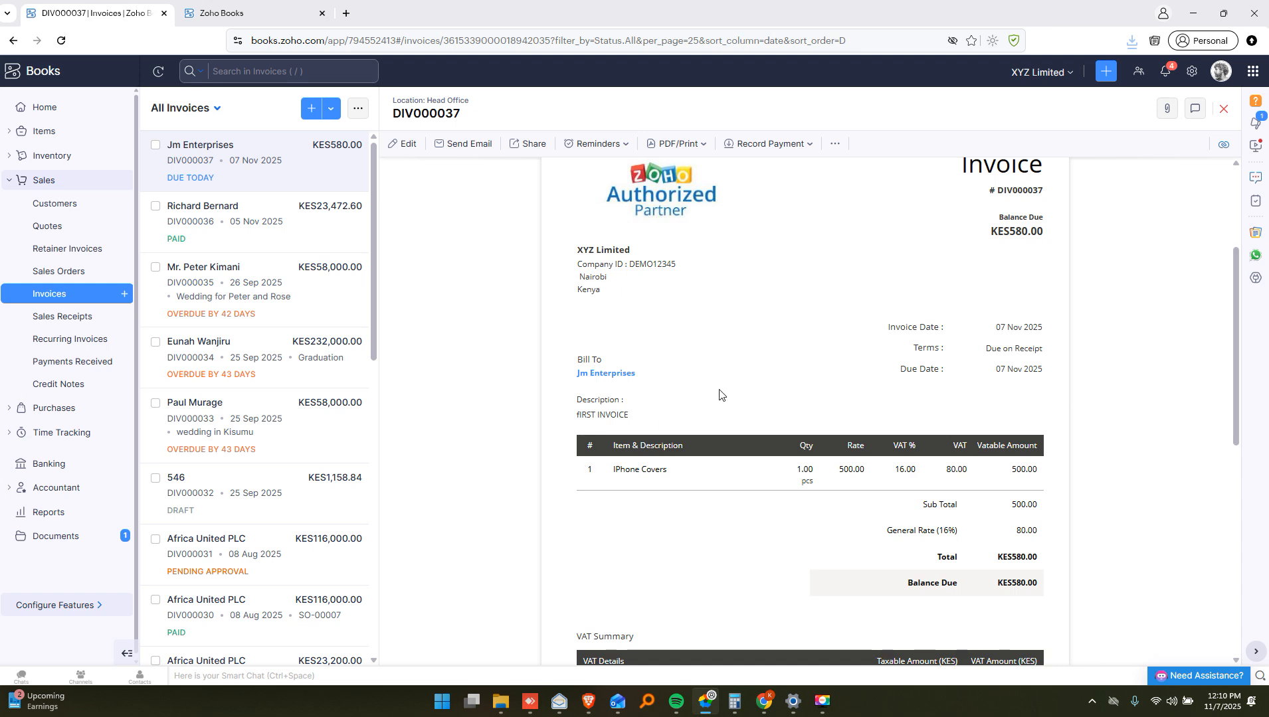
scroll(571, 370, "down", 2)
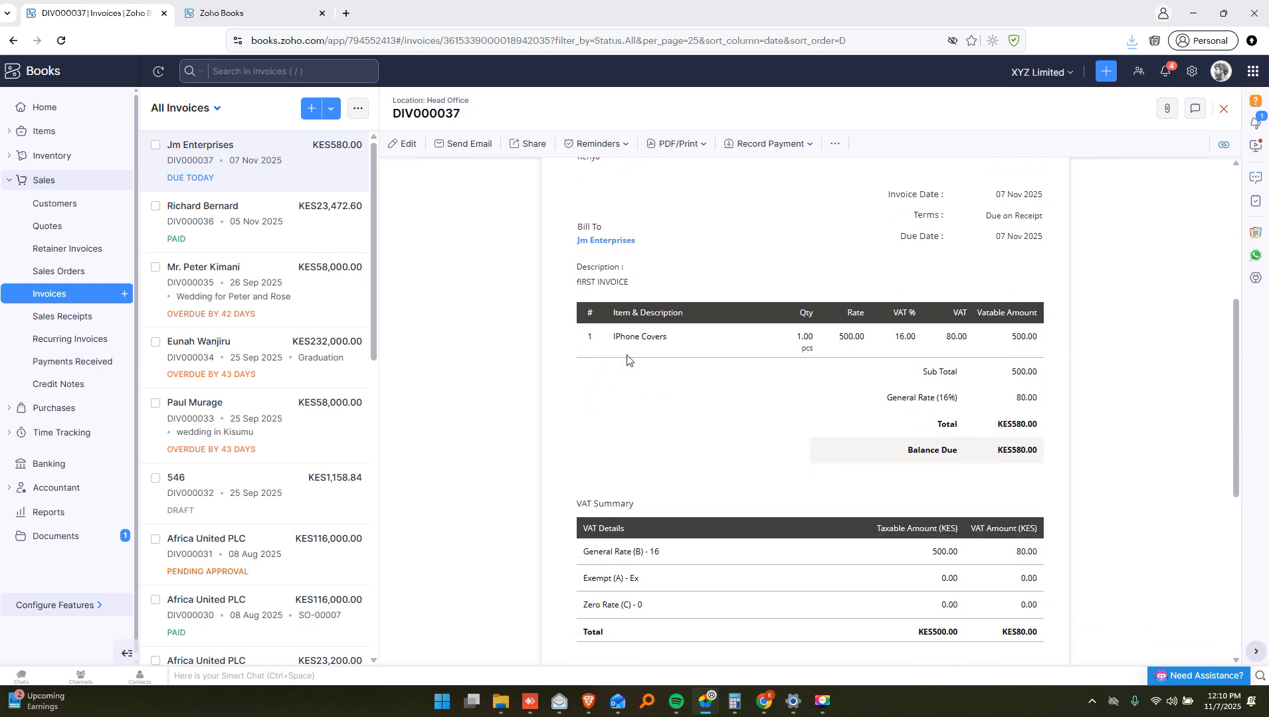